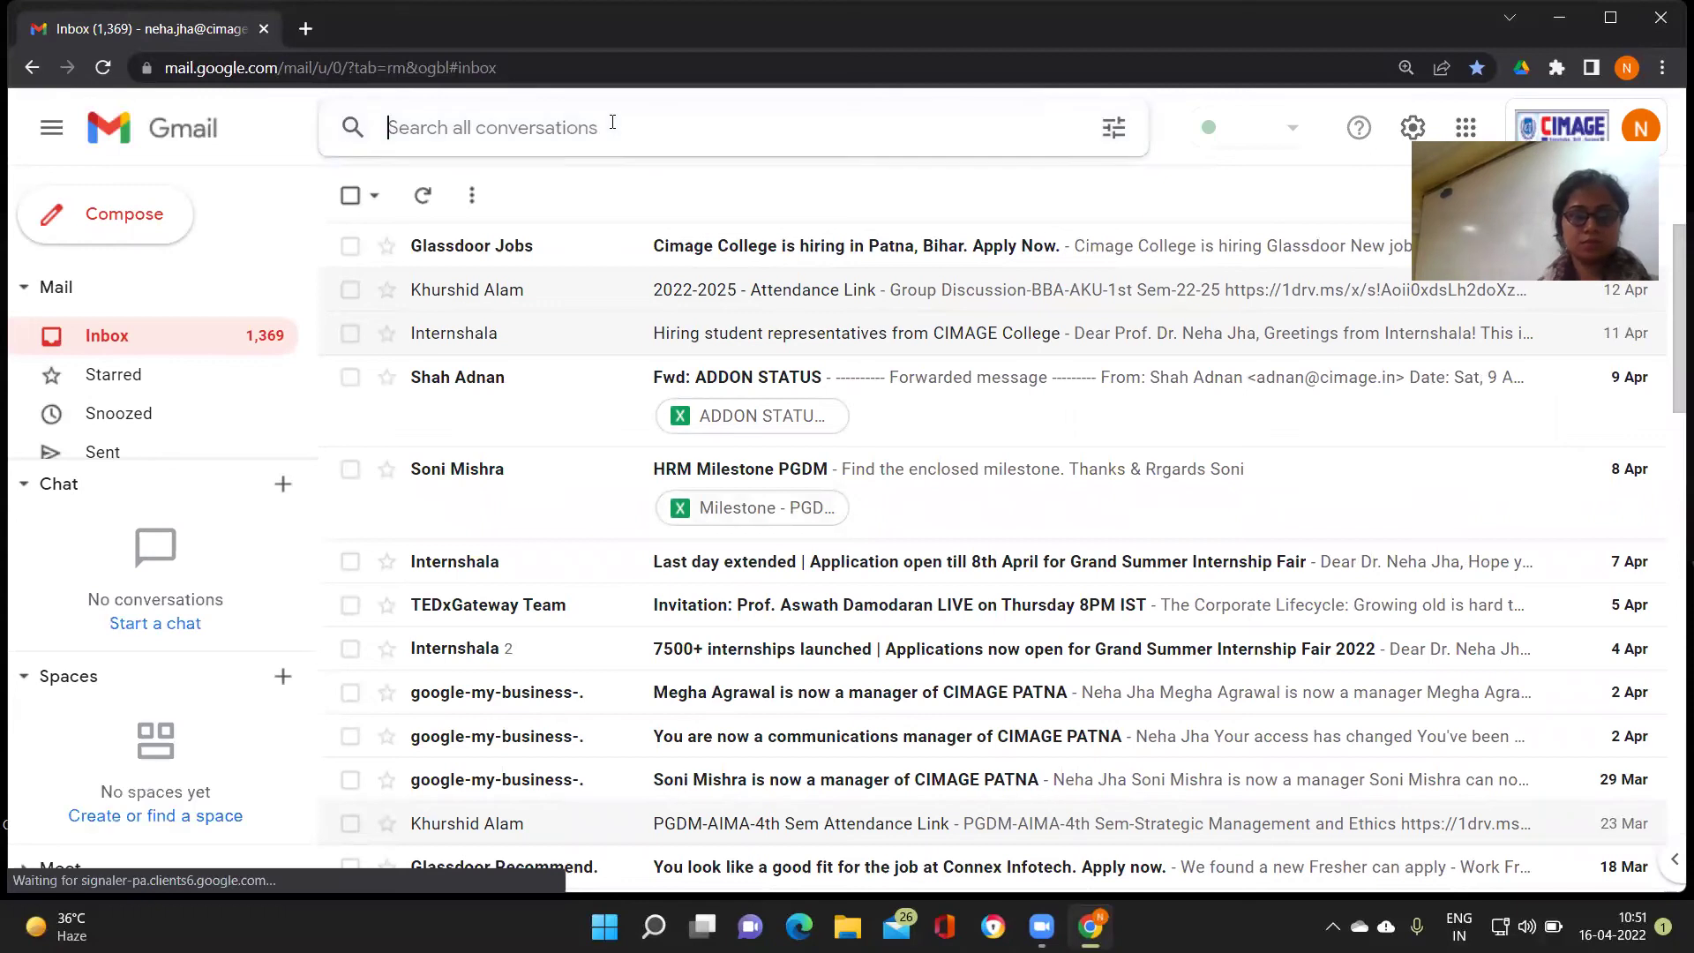
Search the mailbox for the colleague's messages and open the BBA-AKU-1st Sem-Batch-1 workbook link in the 20 Jan Attendance Link e-mail
type("KHURSHID")
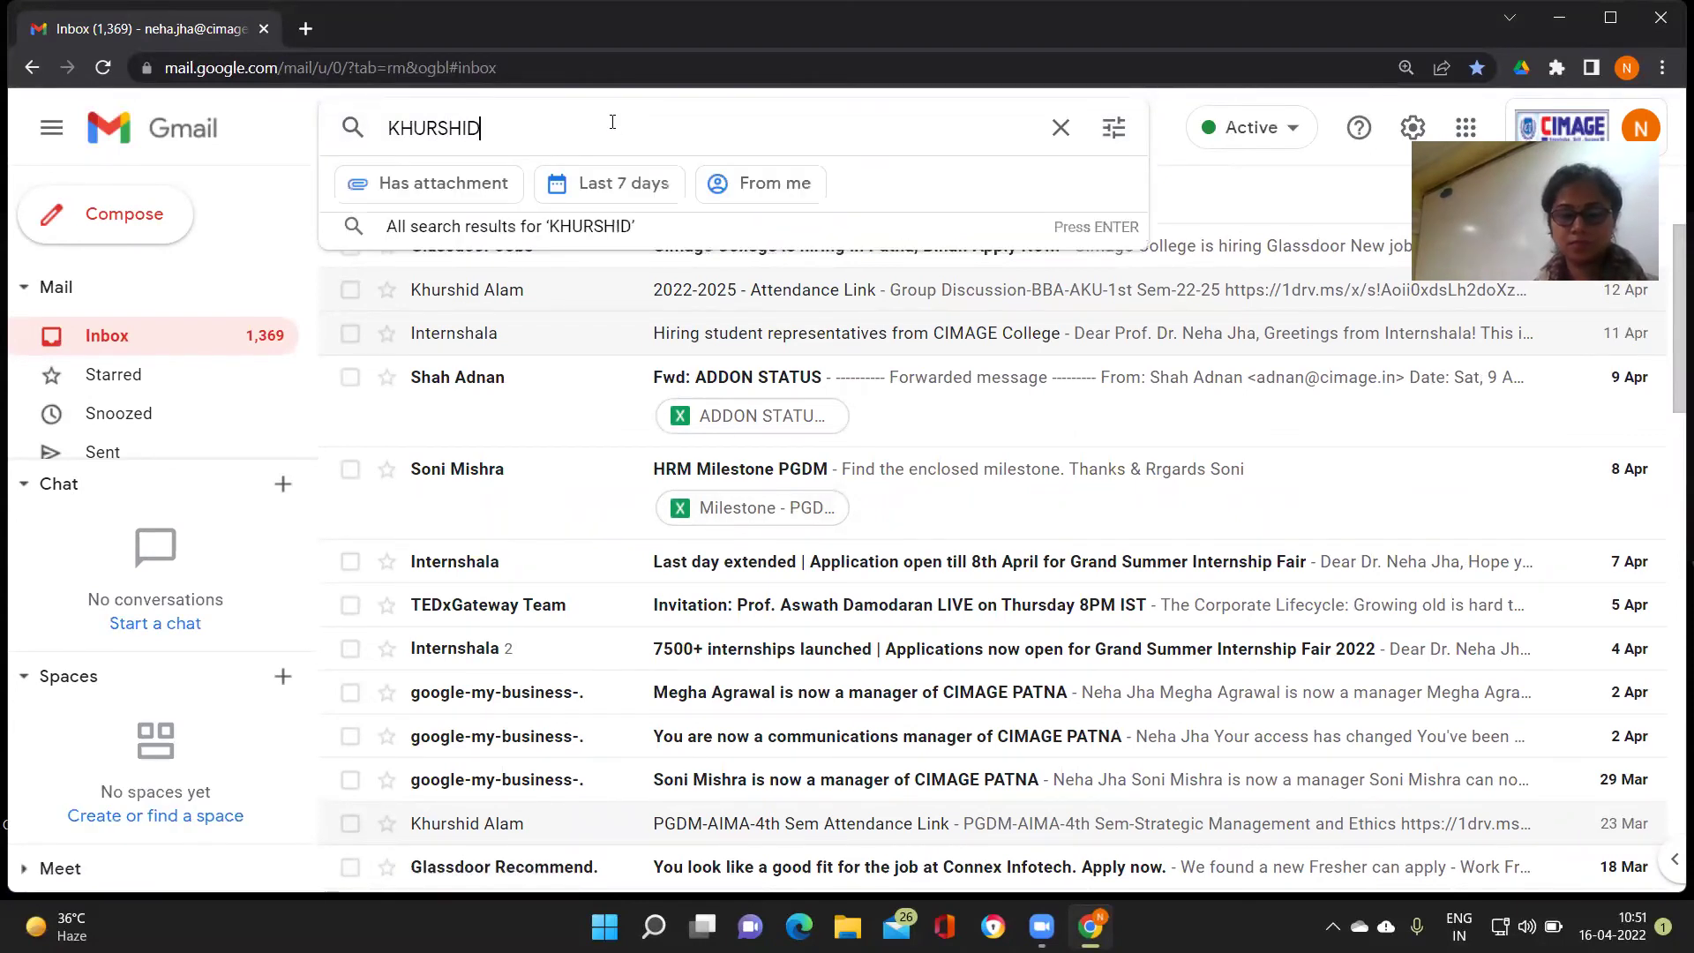
key("Return")
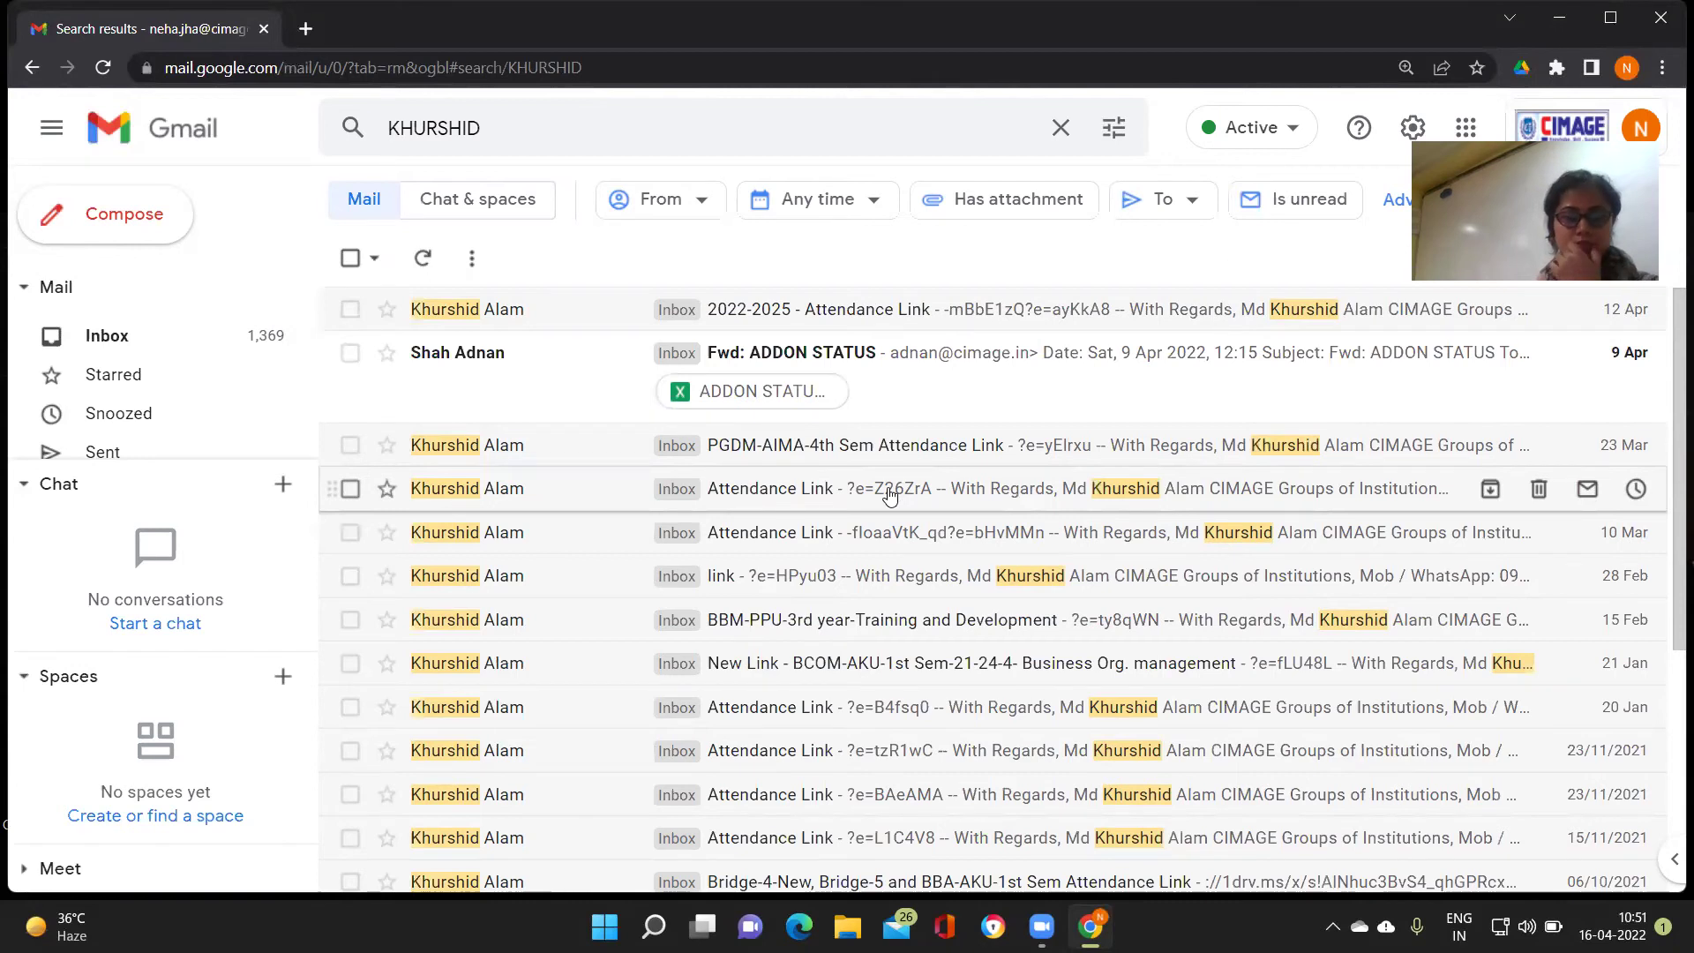
left_click(900, 722)
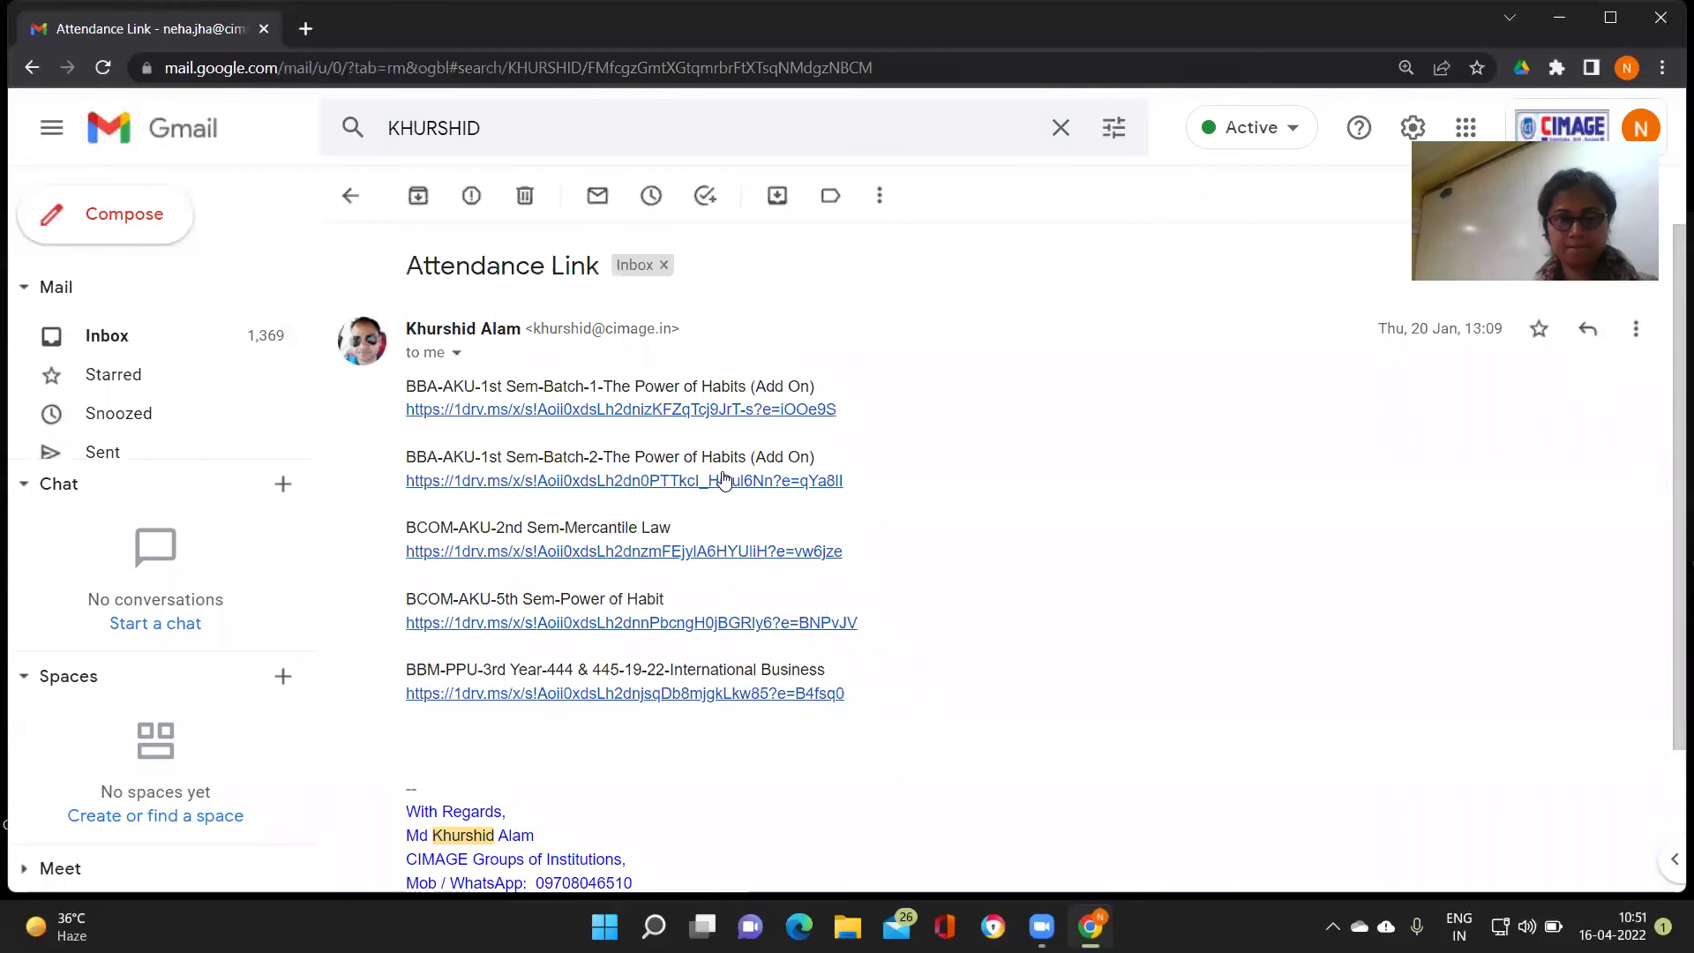
left_click(692, 411)
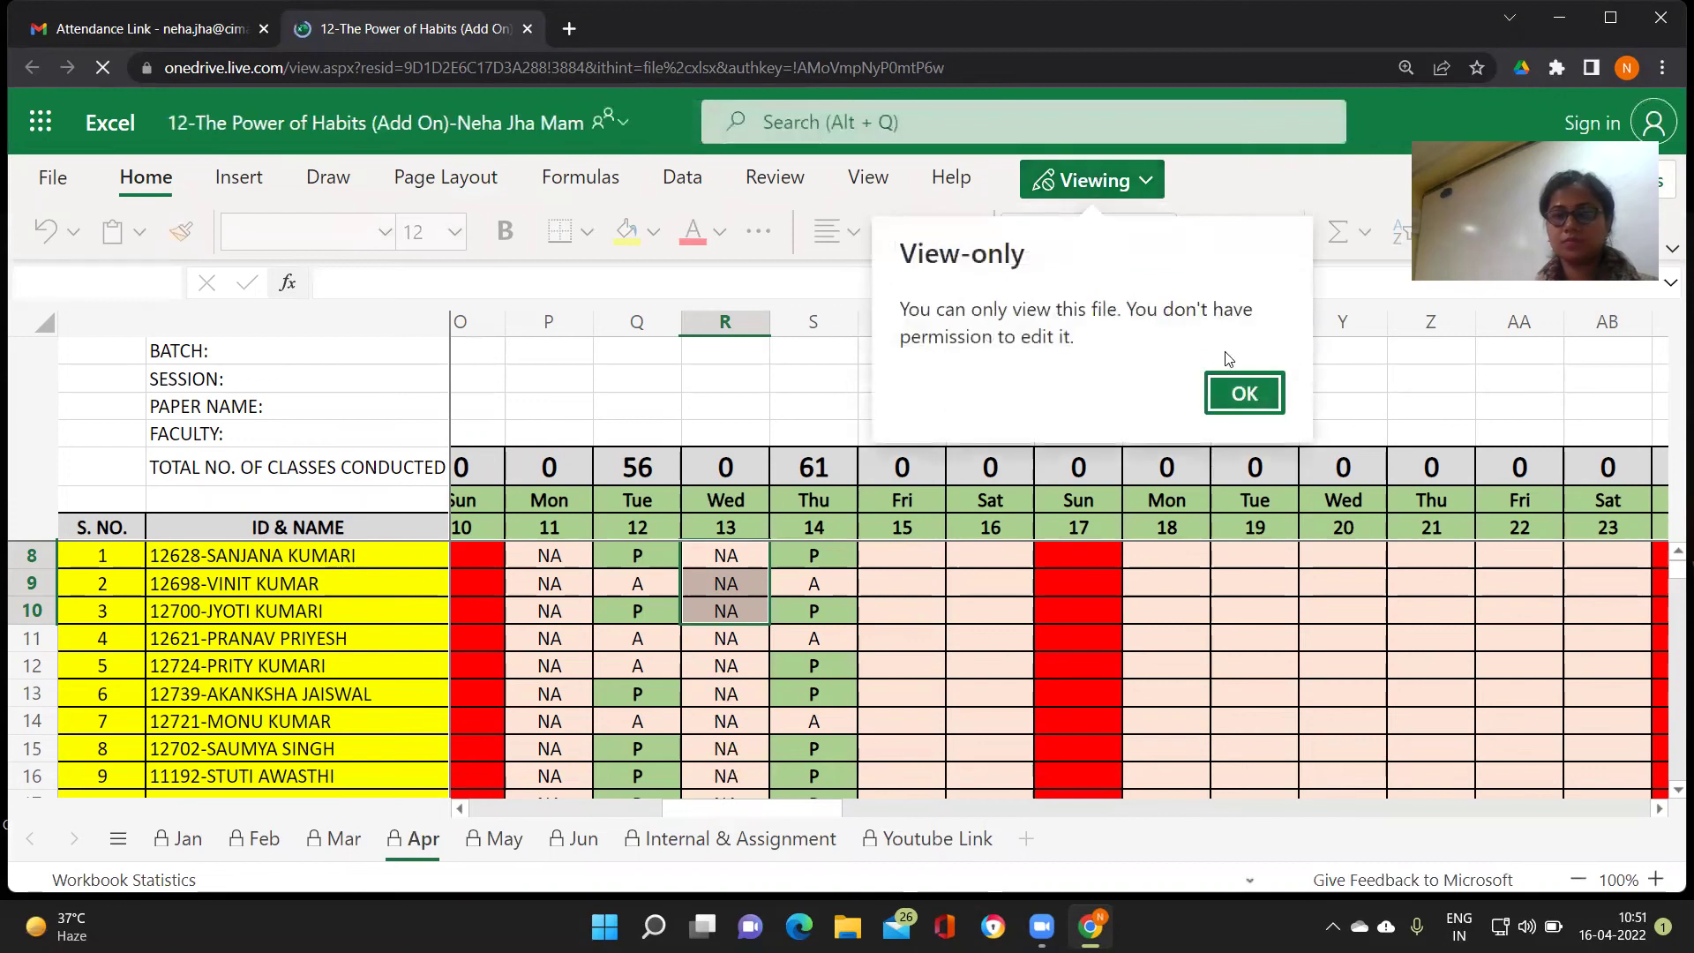
Dismiss the view-only notice and switch the attendance workbook from Viewing to Editing mode
left_click(1242, 393)
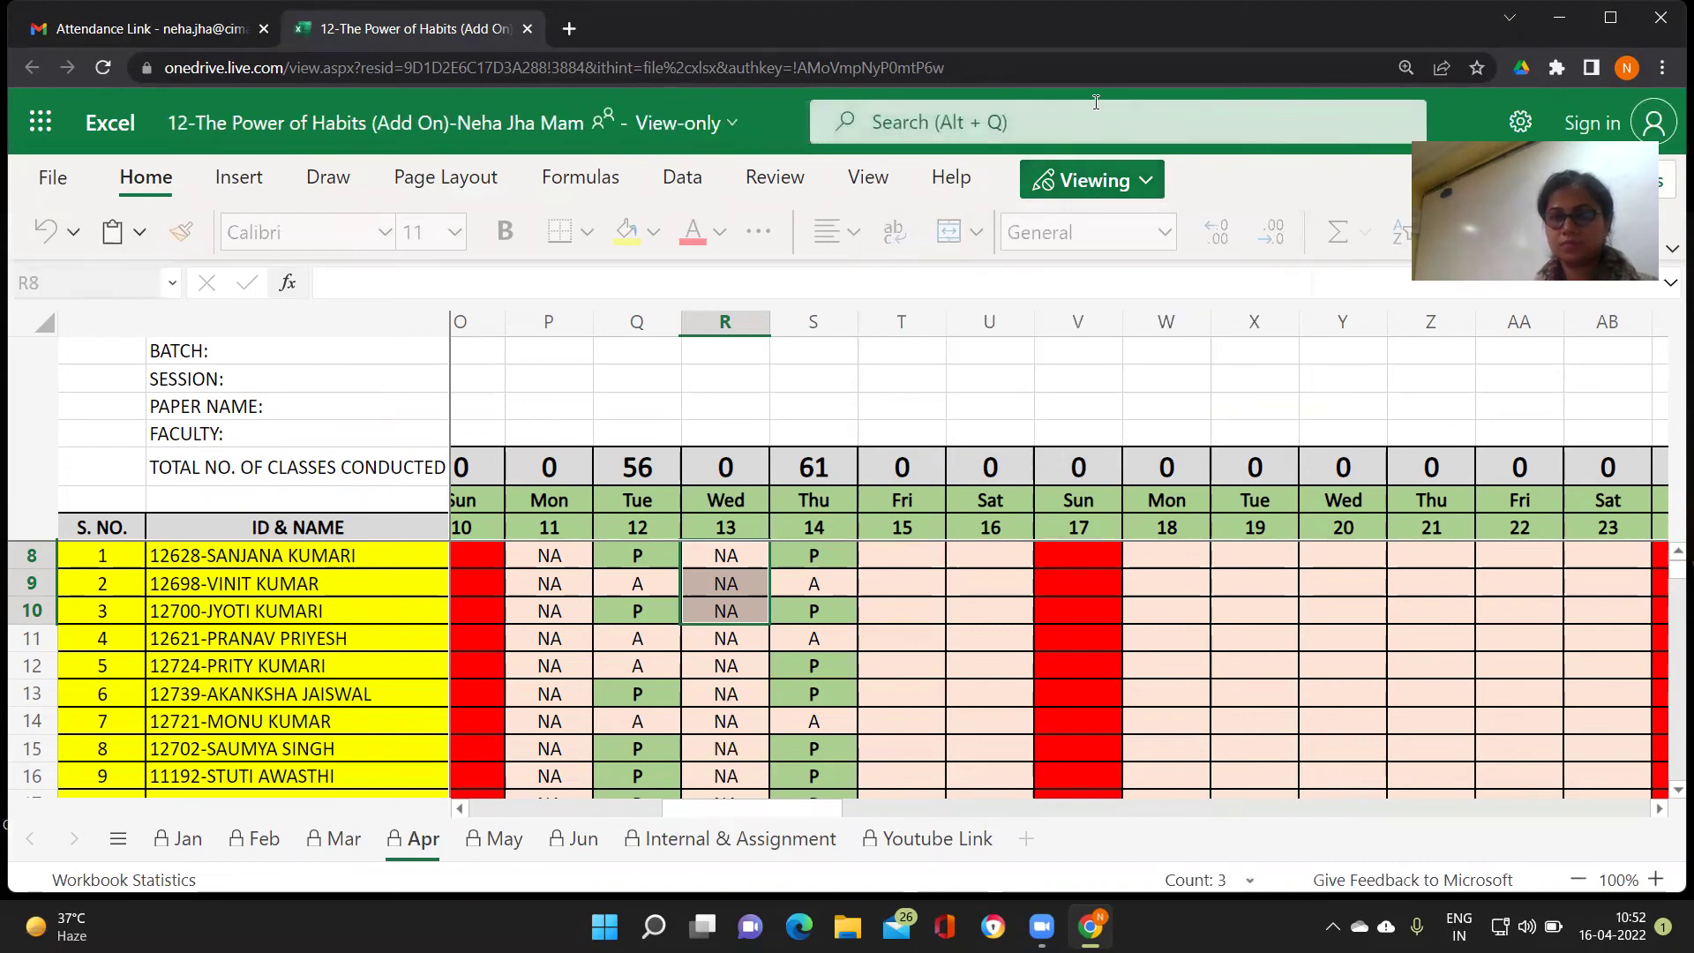
left_click(1109, 180)
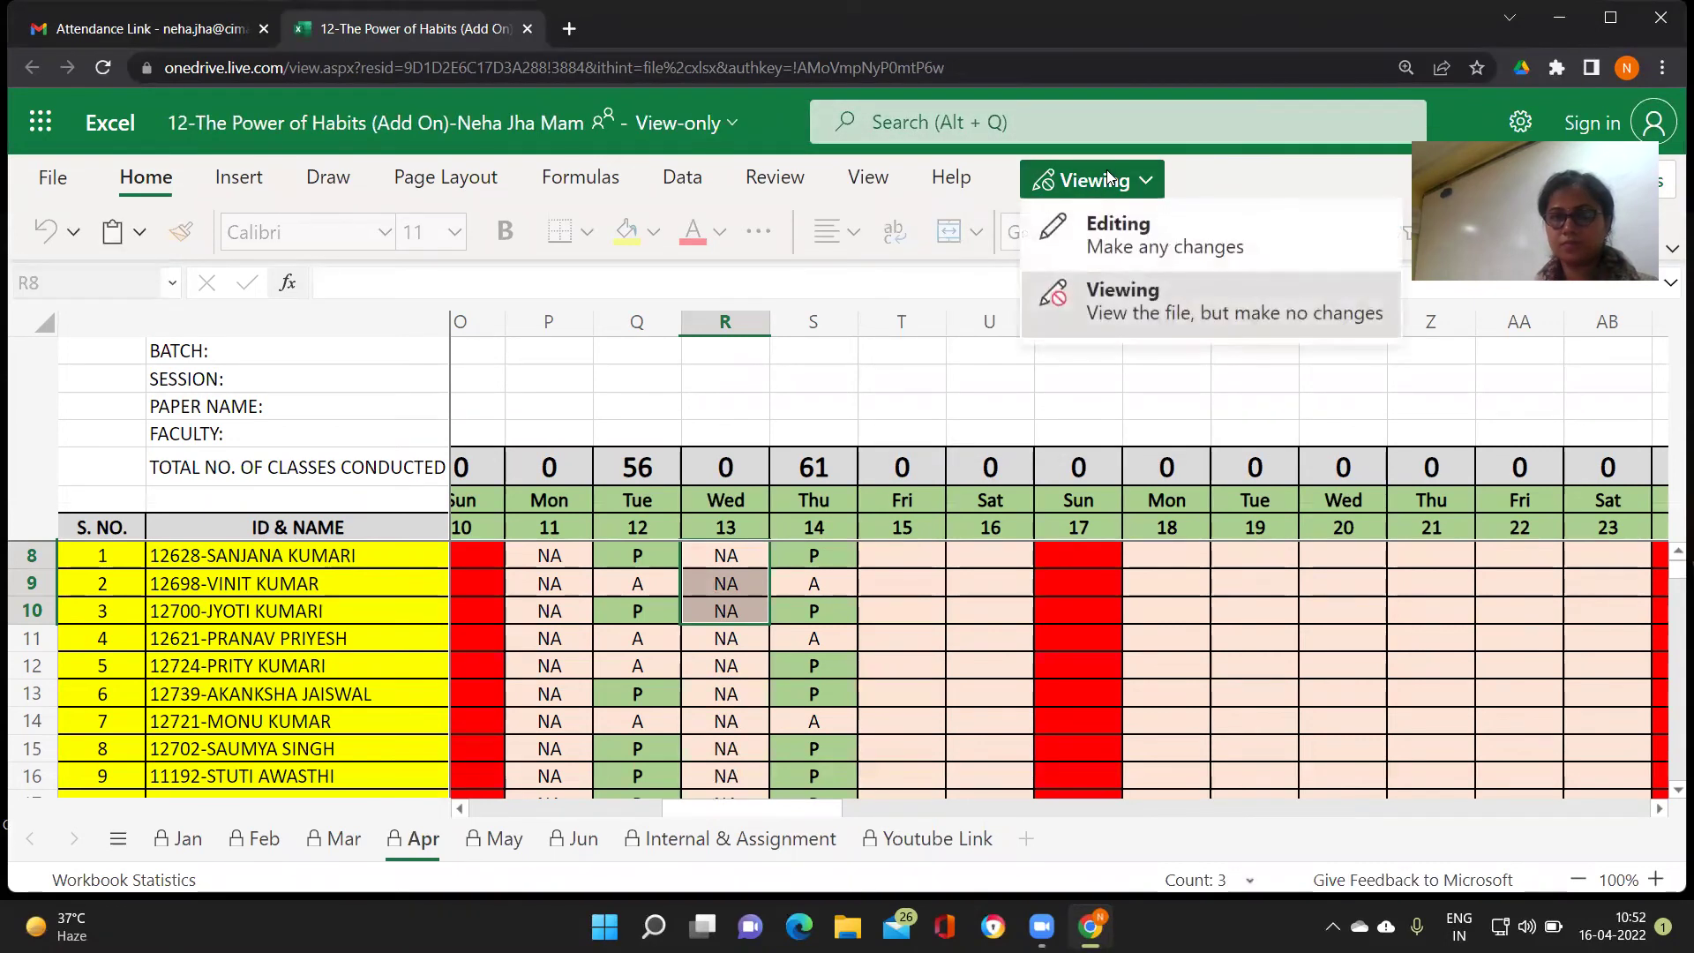
left_click(1165, 231)
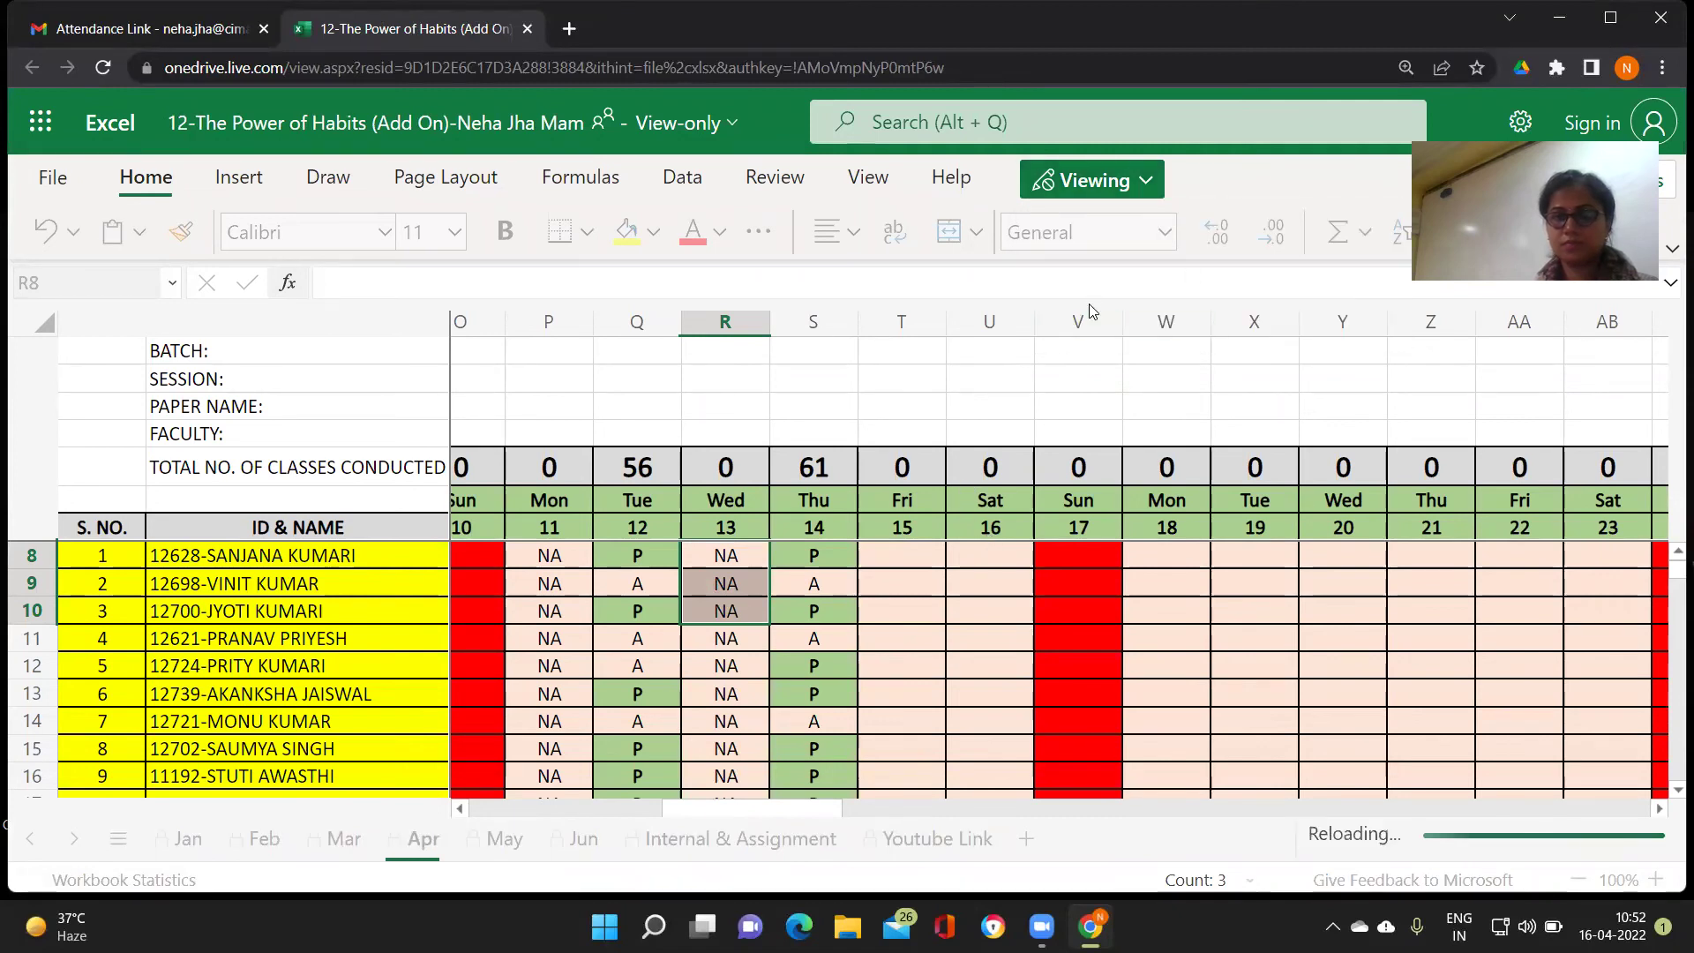
left_click(1099, 174)
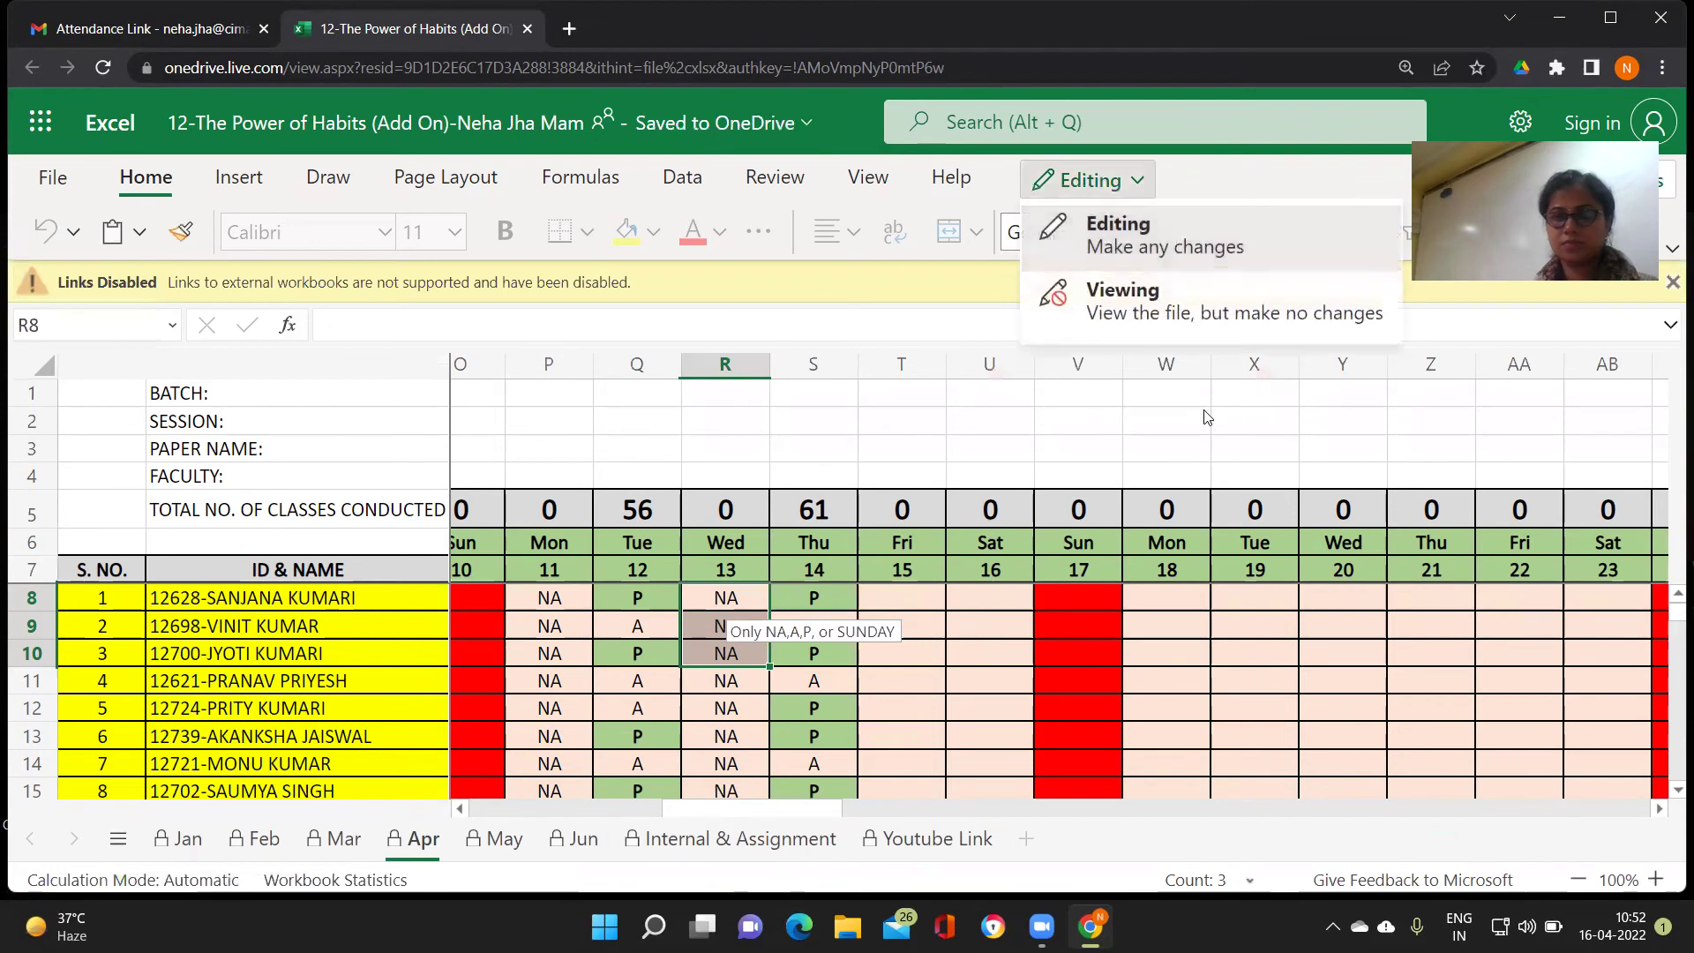
left_click(1145, 251)
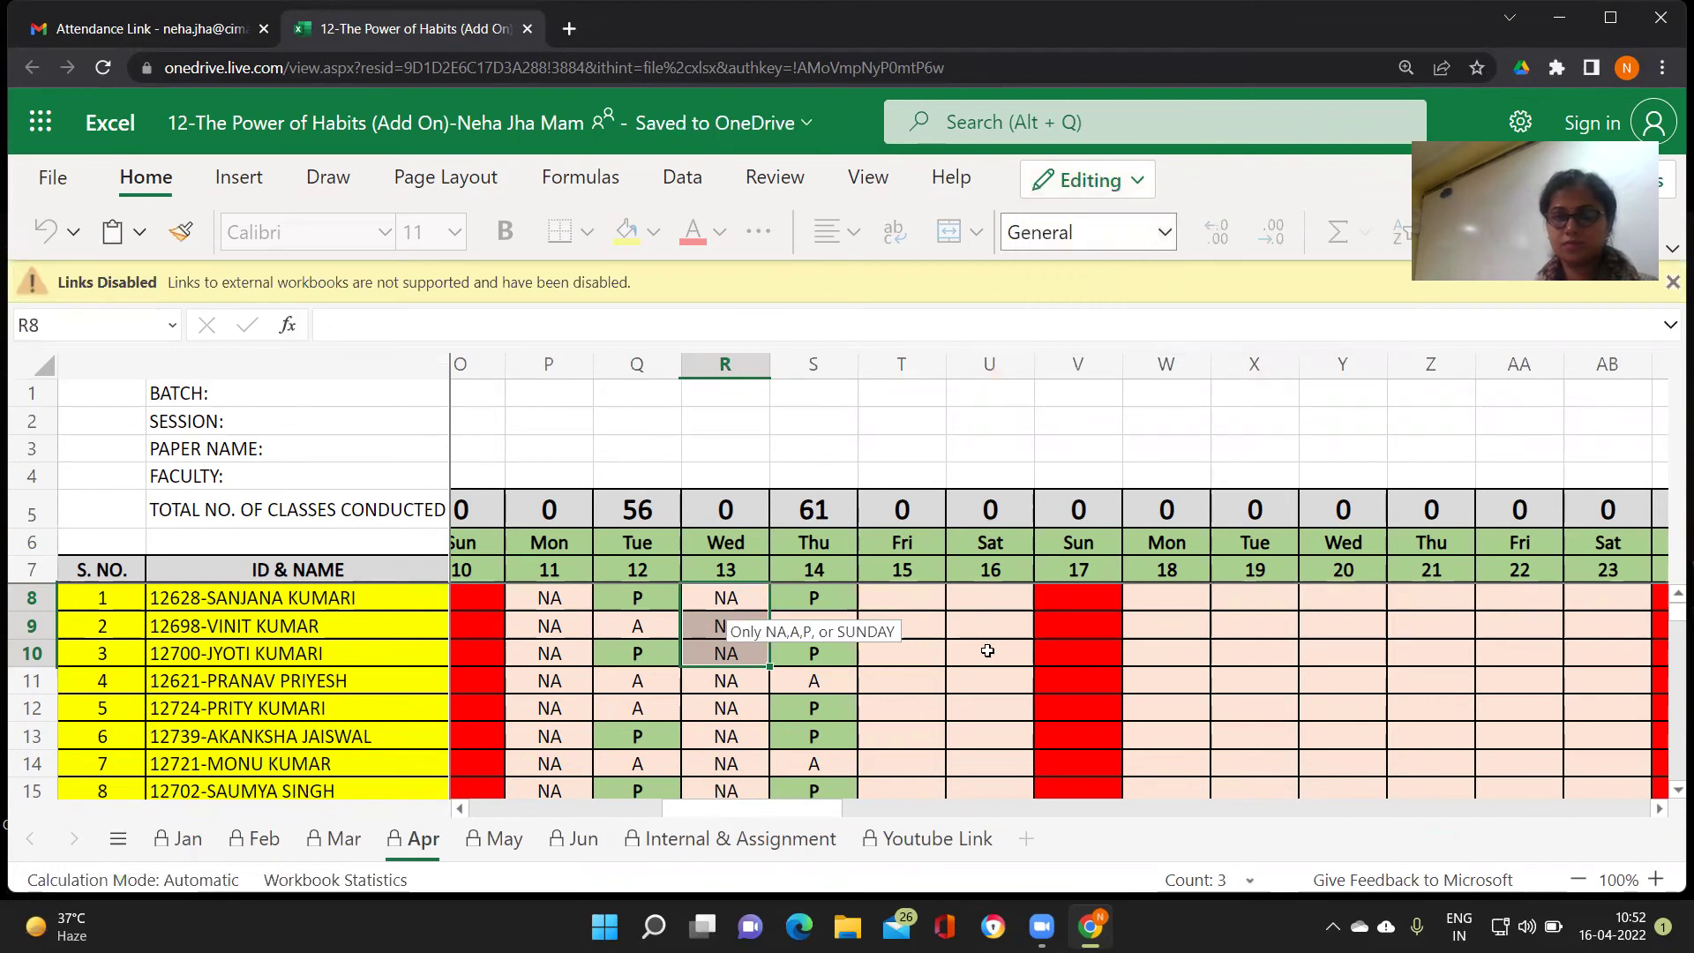
Enter A in cells U8 to U10 of the Apr sheet and fill it down the 16 April column for the remaining students
left_click(989, 603)
type("A")
key("Return")
type("A")
key("Return")
type("A")
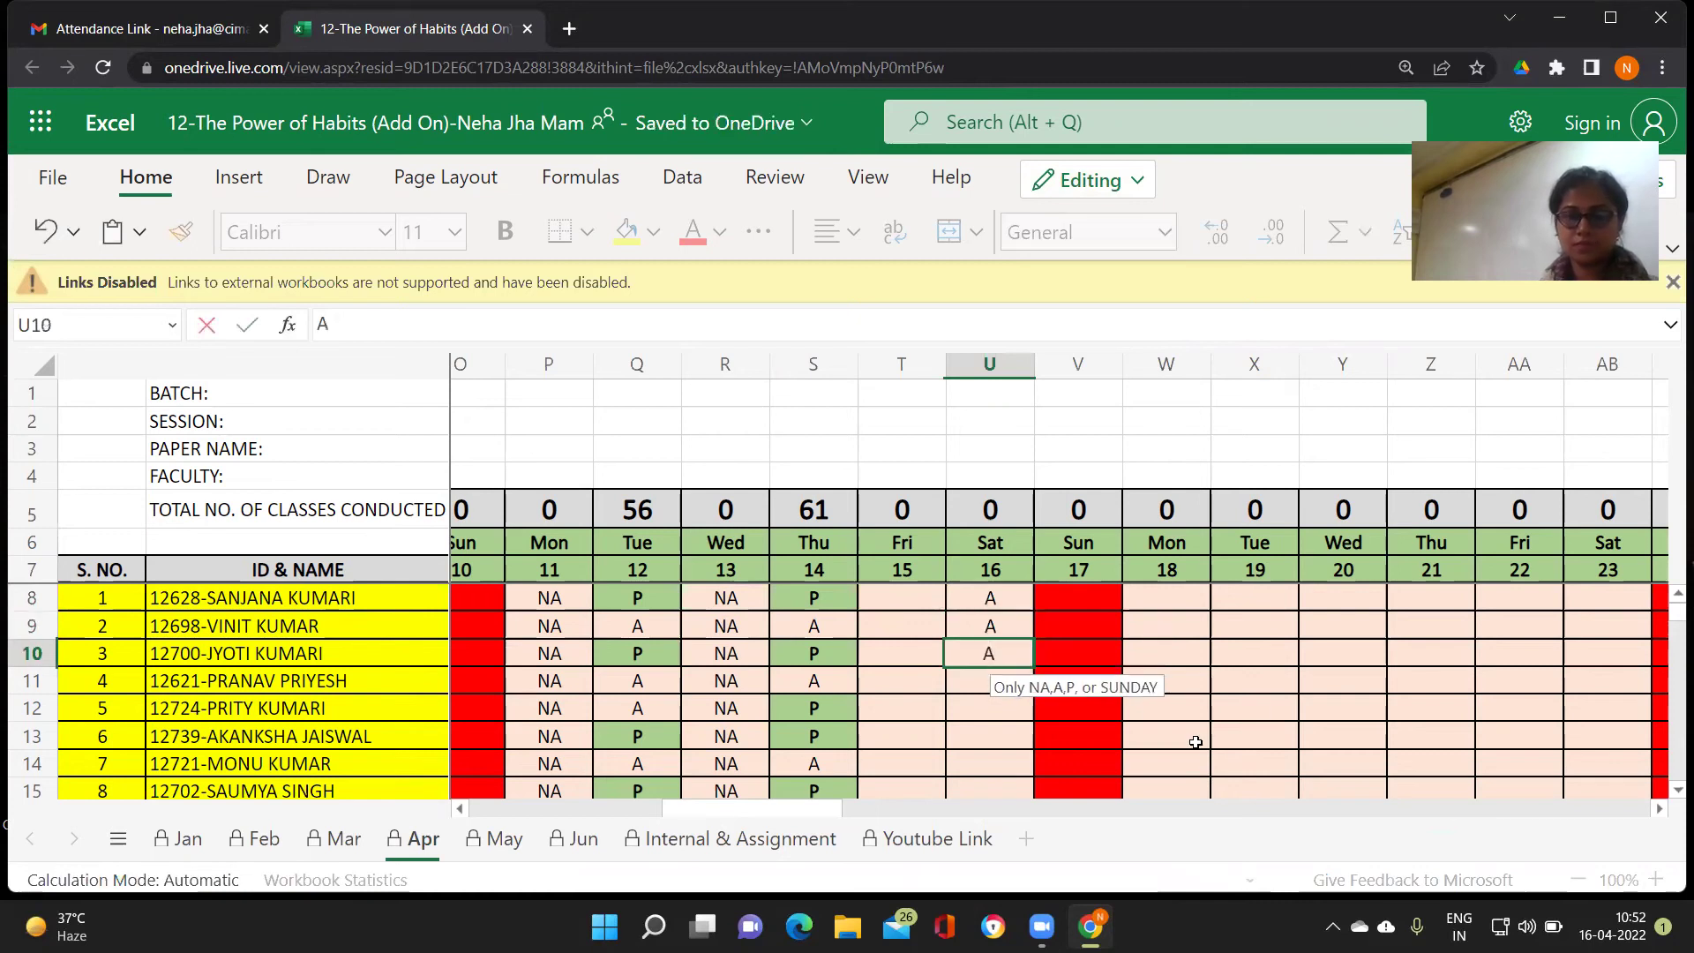
left_click_drag(1005, 593, 1058, 775)
scroll(1017, 652, "up", 1)
scroll(1013, 617, "up", 20)
Mark the student with serial number 1 as P for 16 April in cell U8
left_click(991, 600)
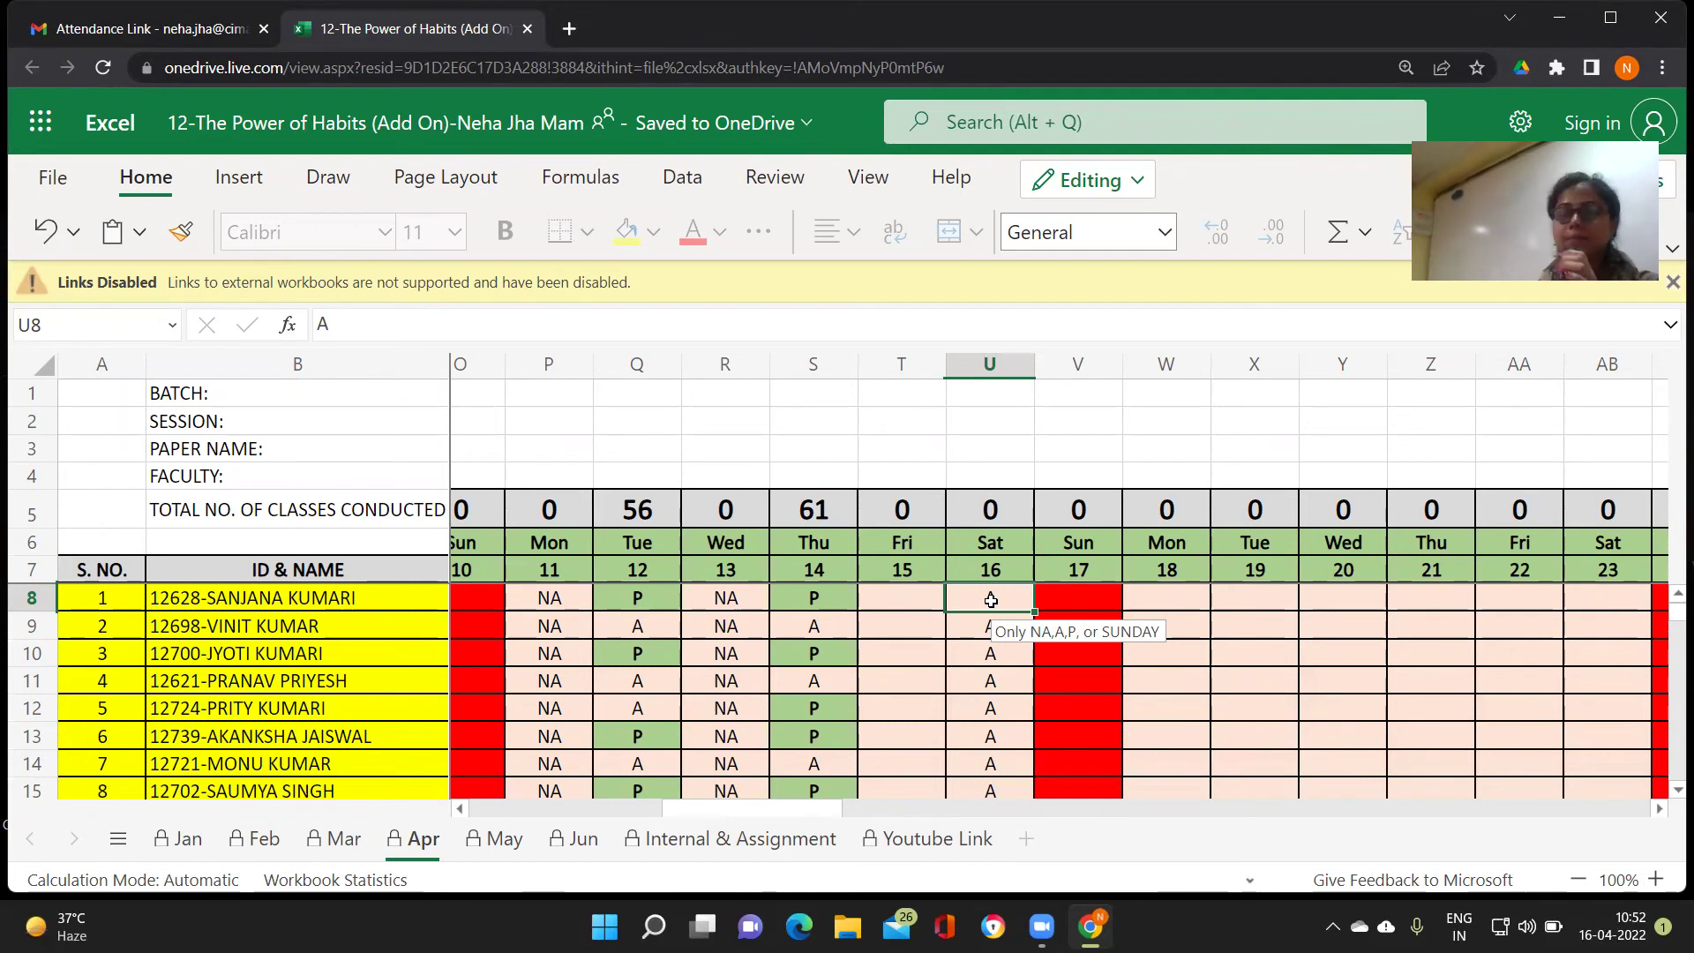
type("P")
key("Return")
key("Return")
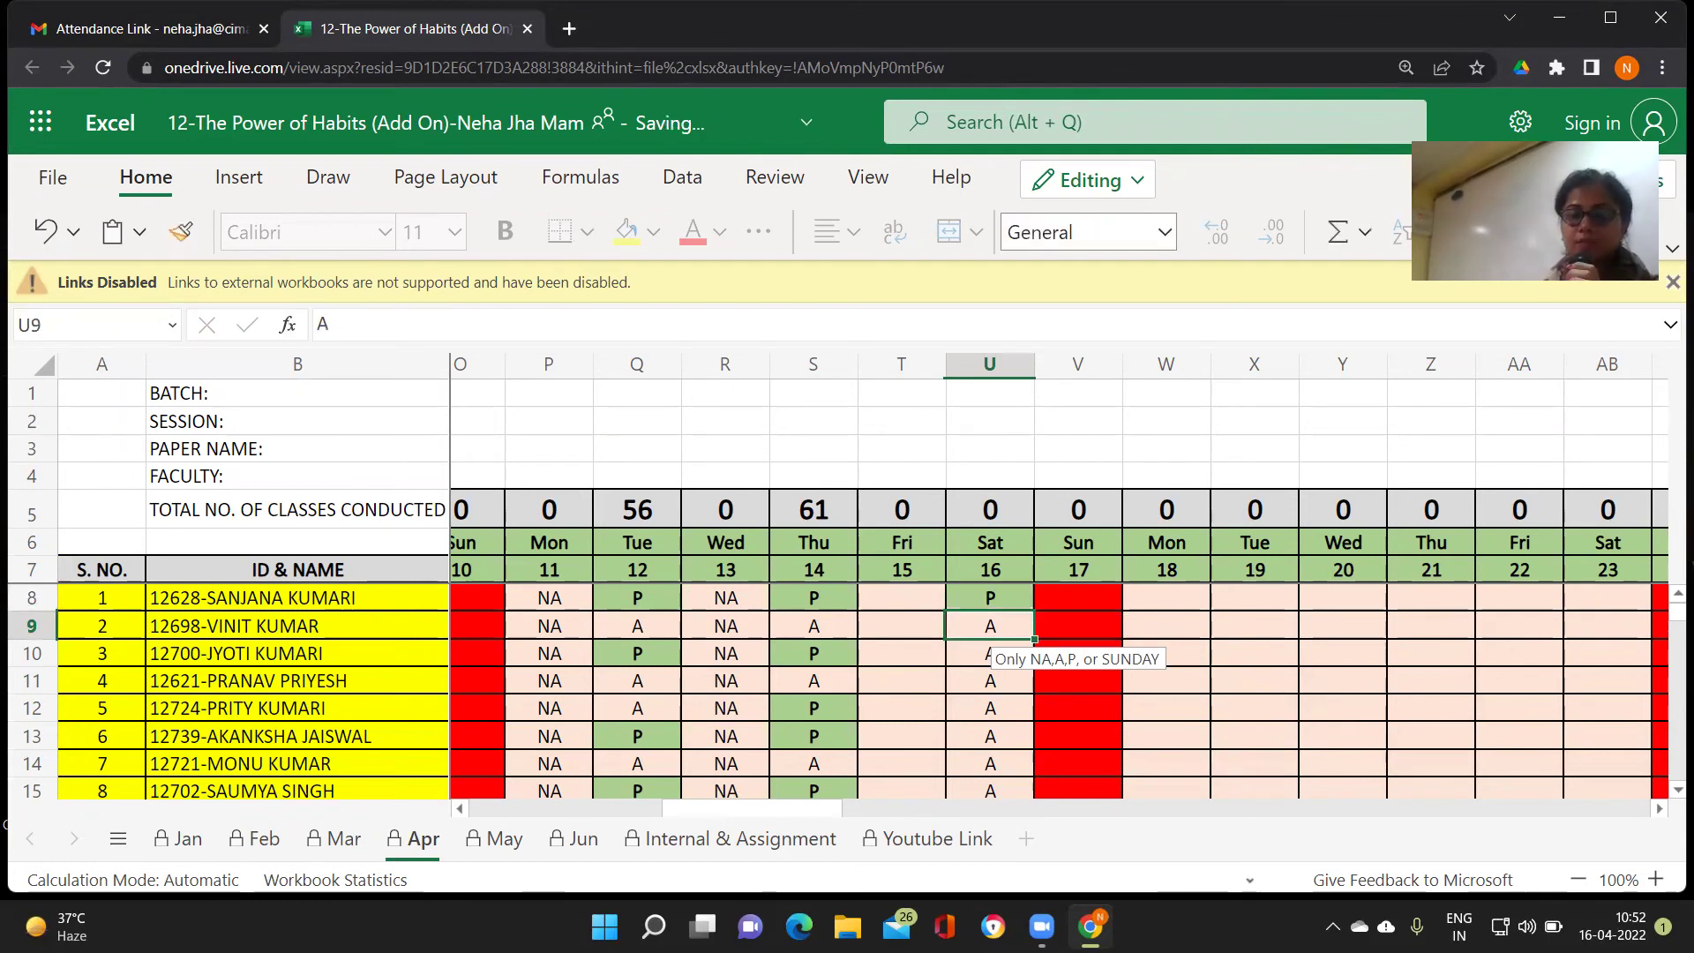
type("P")
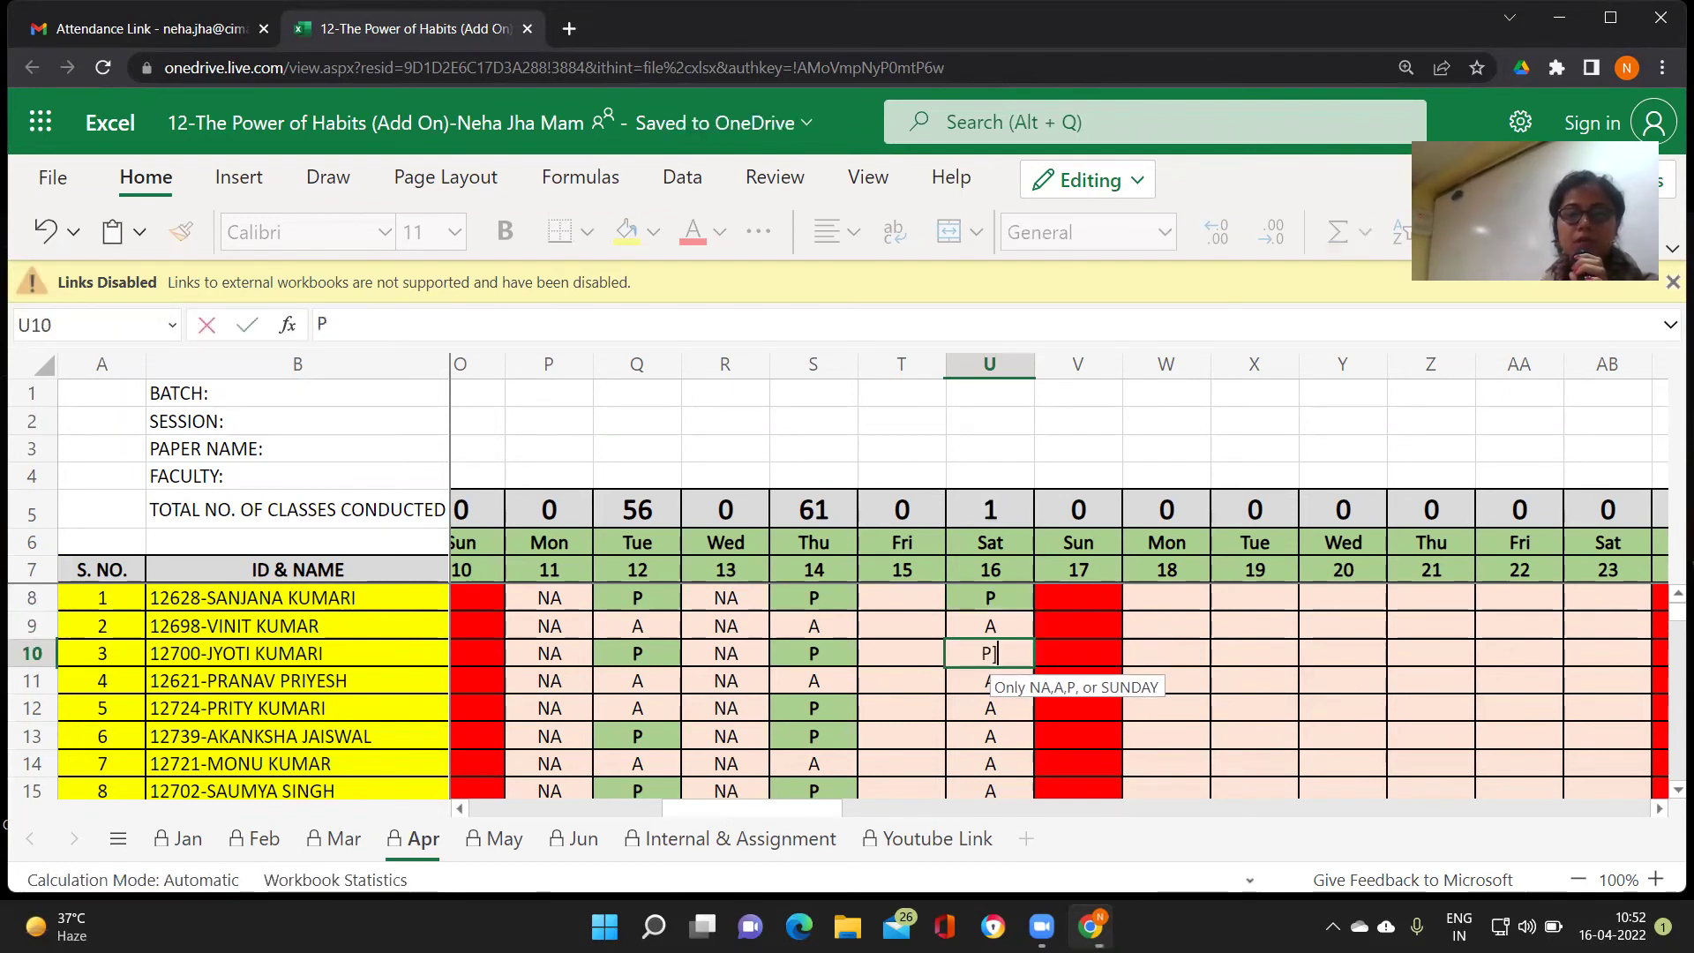
key("Return")
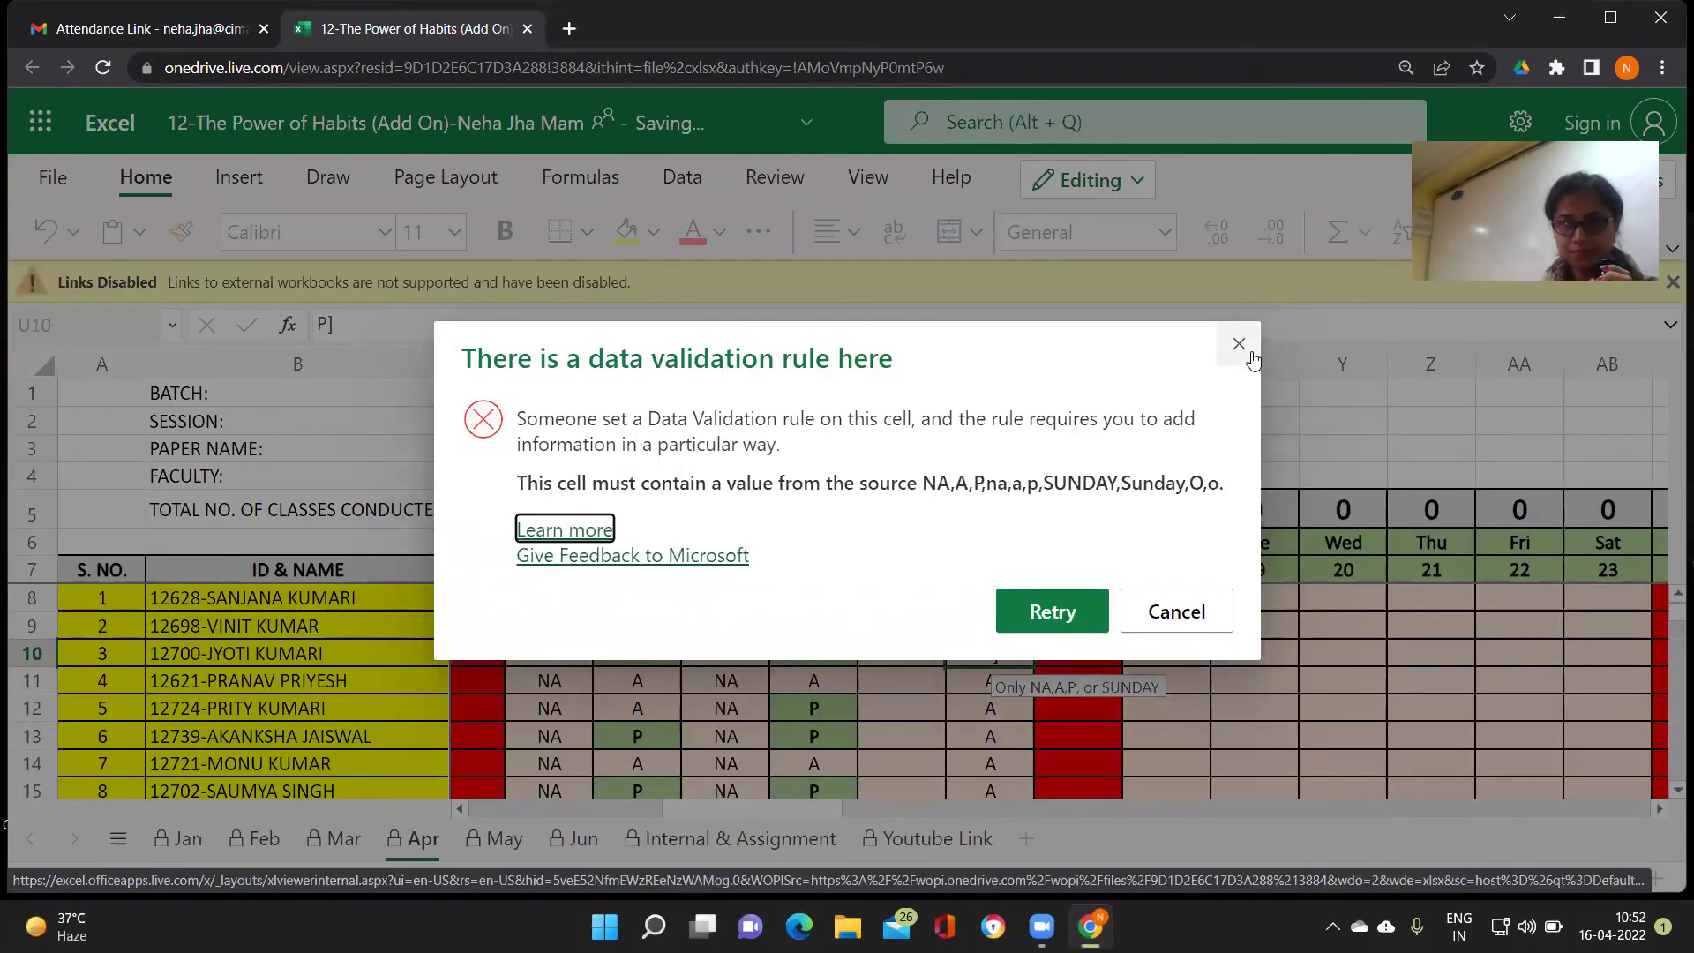
left_click(1176, 612)
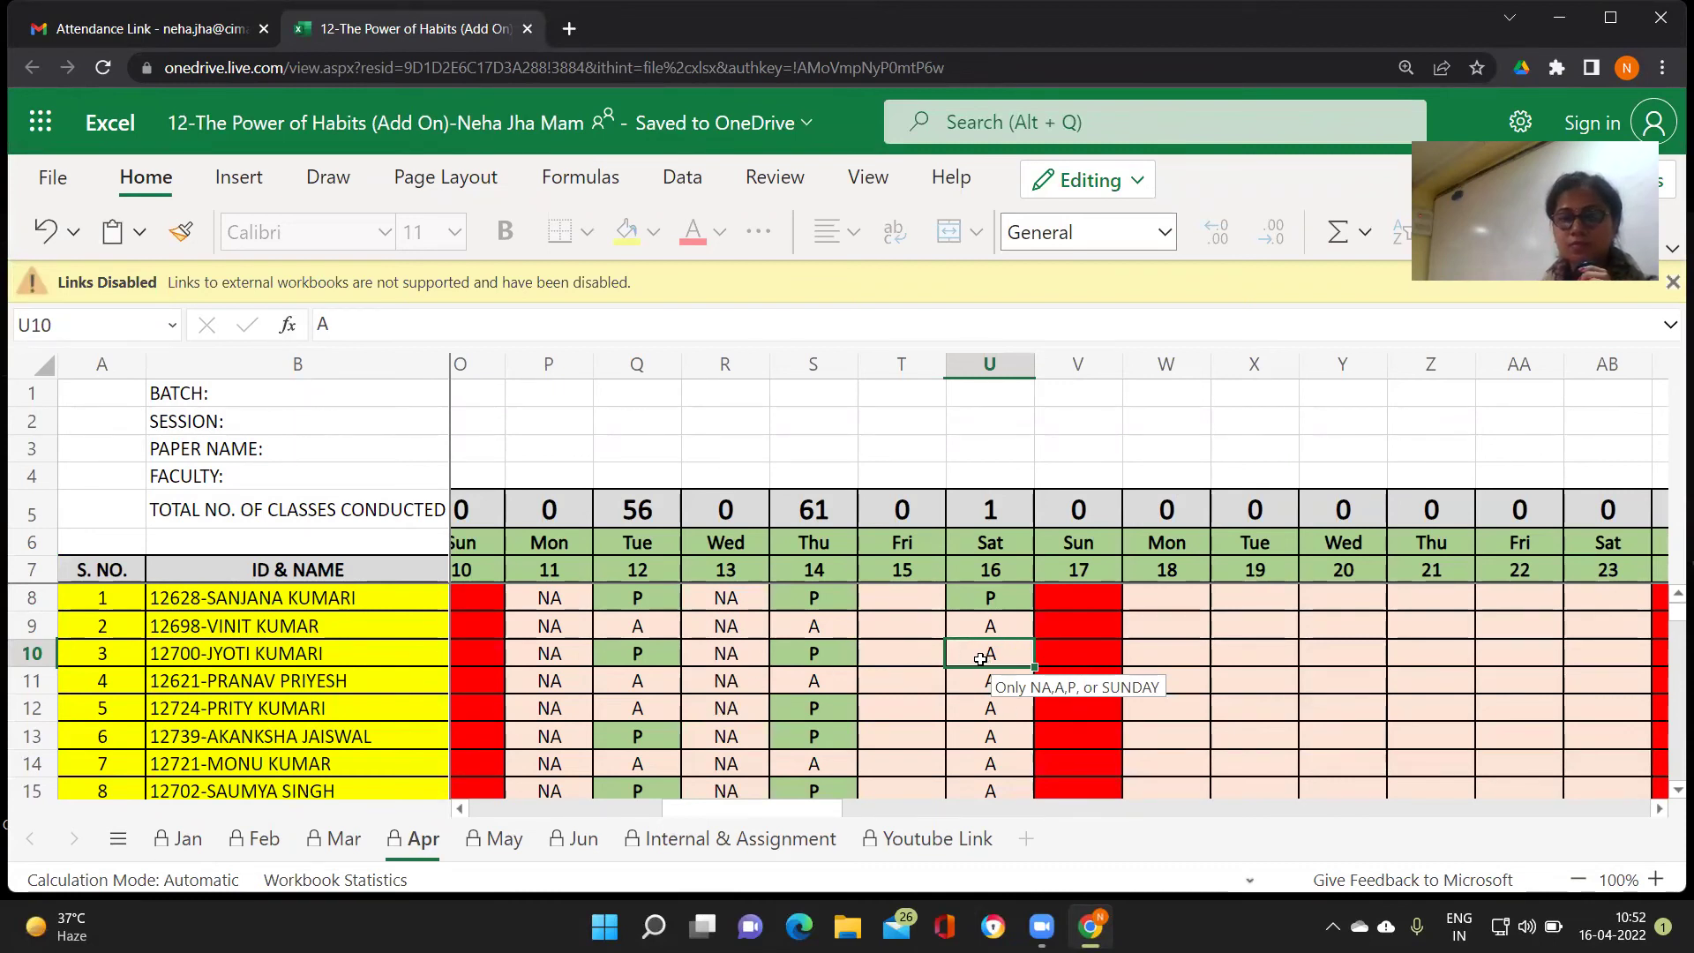
Mark serial numbers 3, 5 and 6 as P for 16 April in cells U10, U12 and U13
type("P")
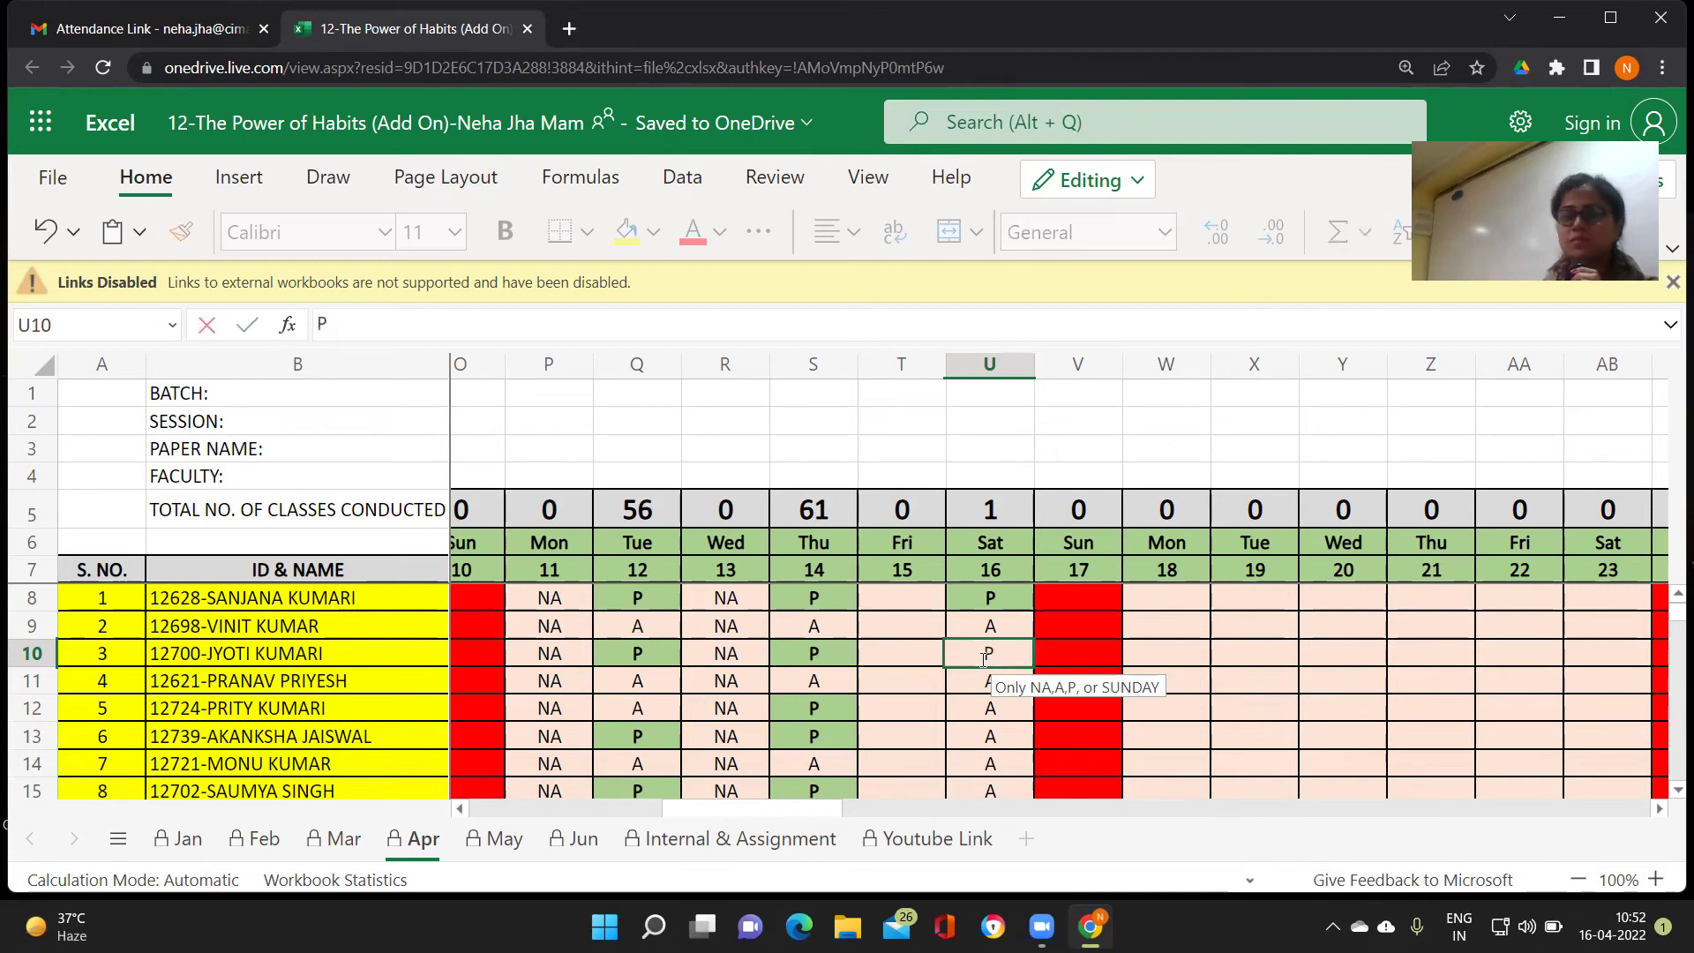
key("Return")
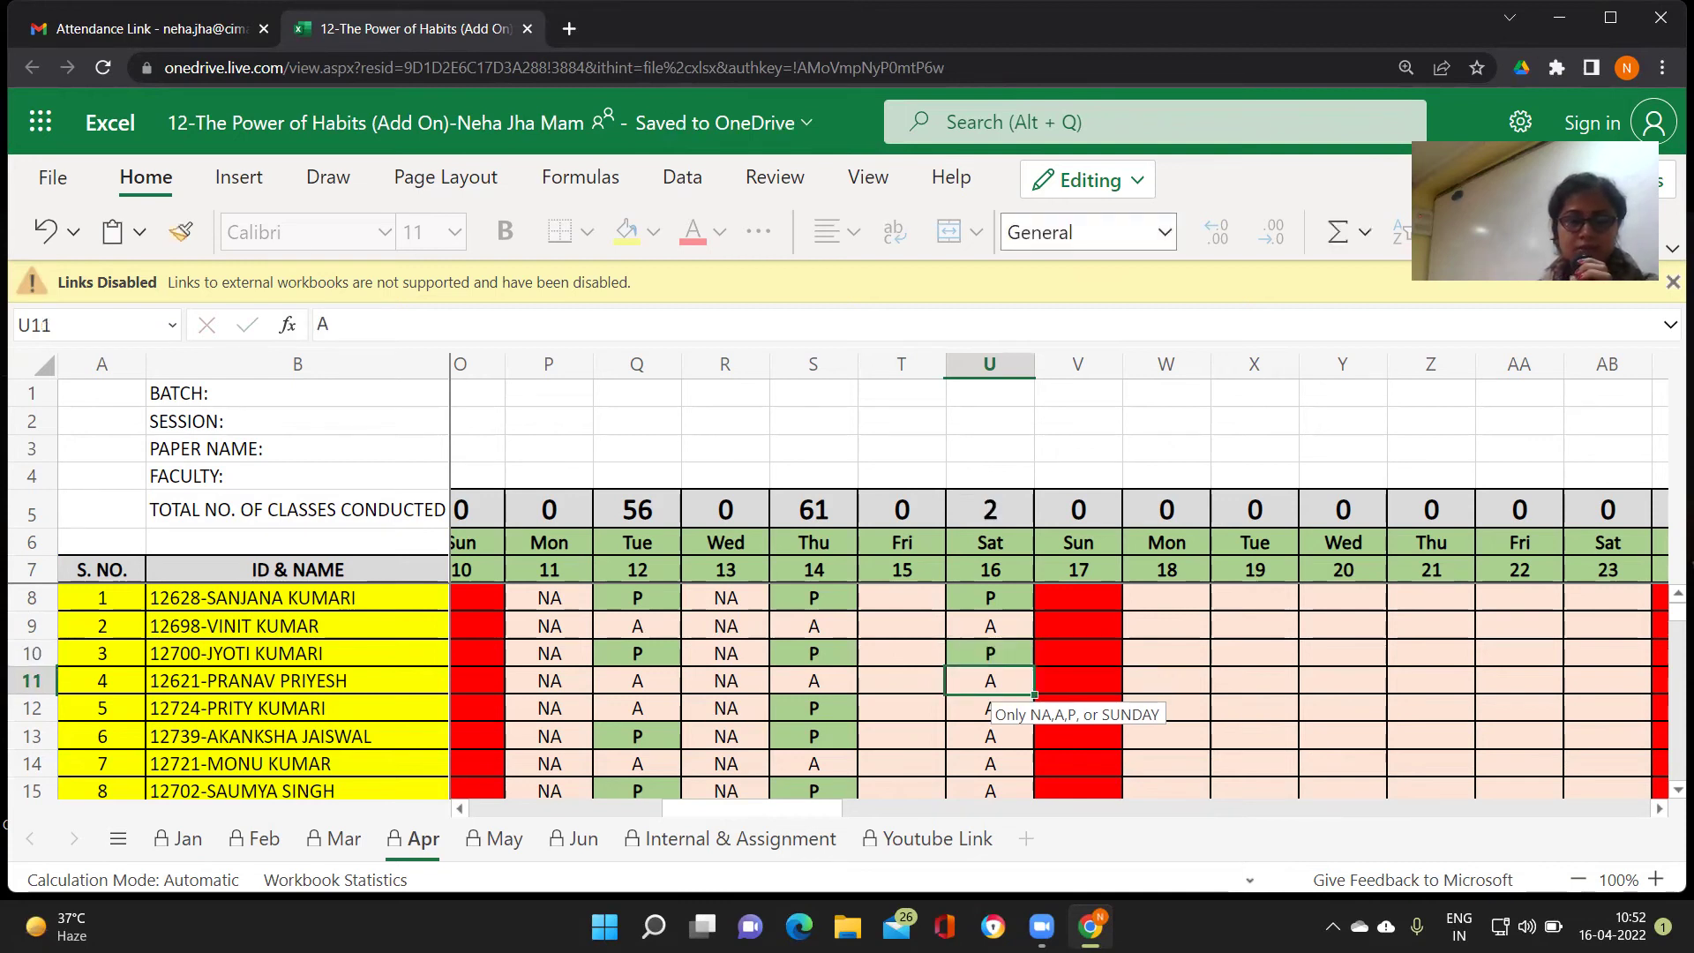
left_click(990, 708)
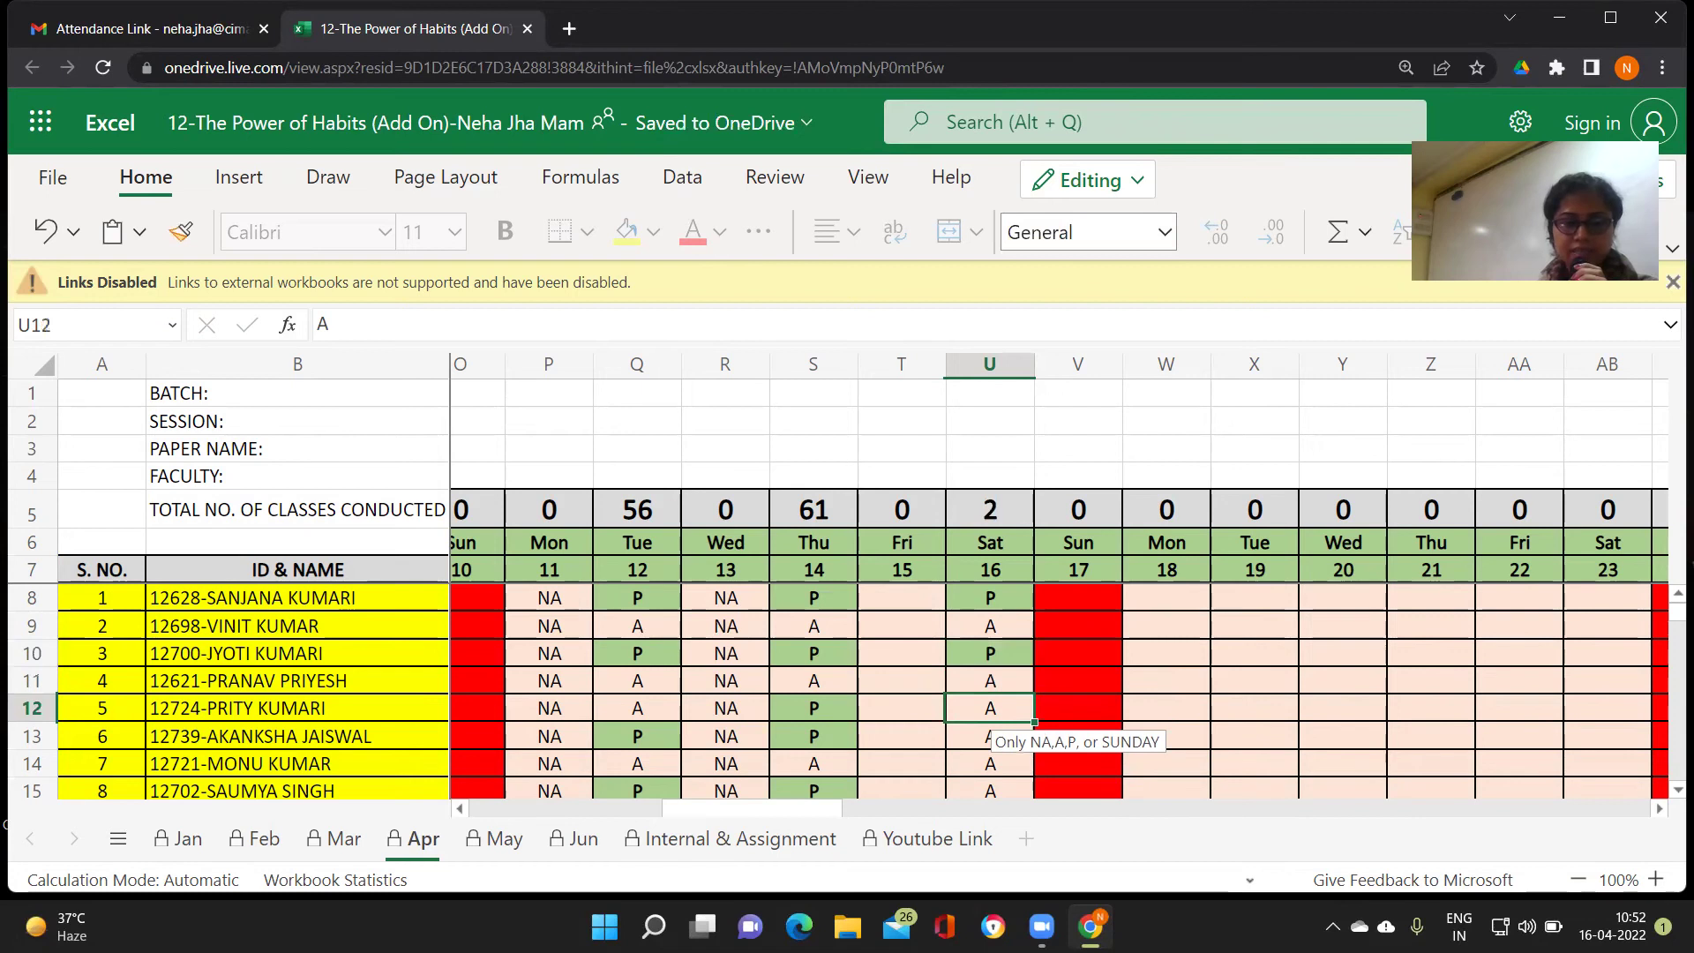
type("P")
key("Return")
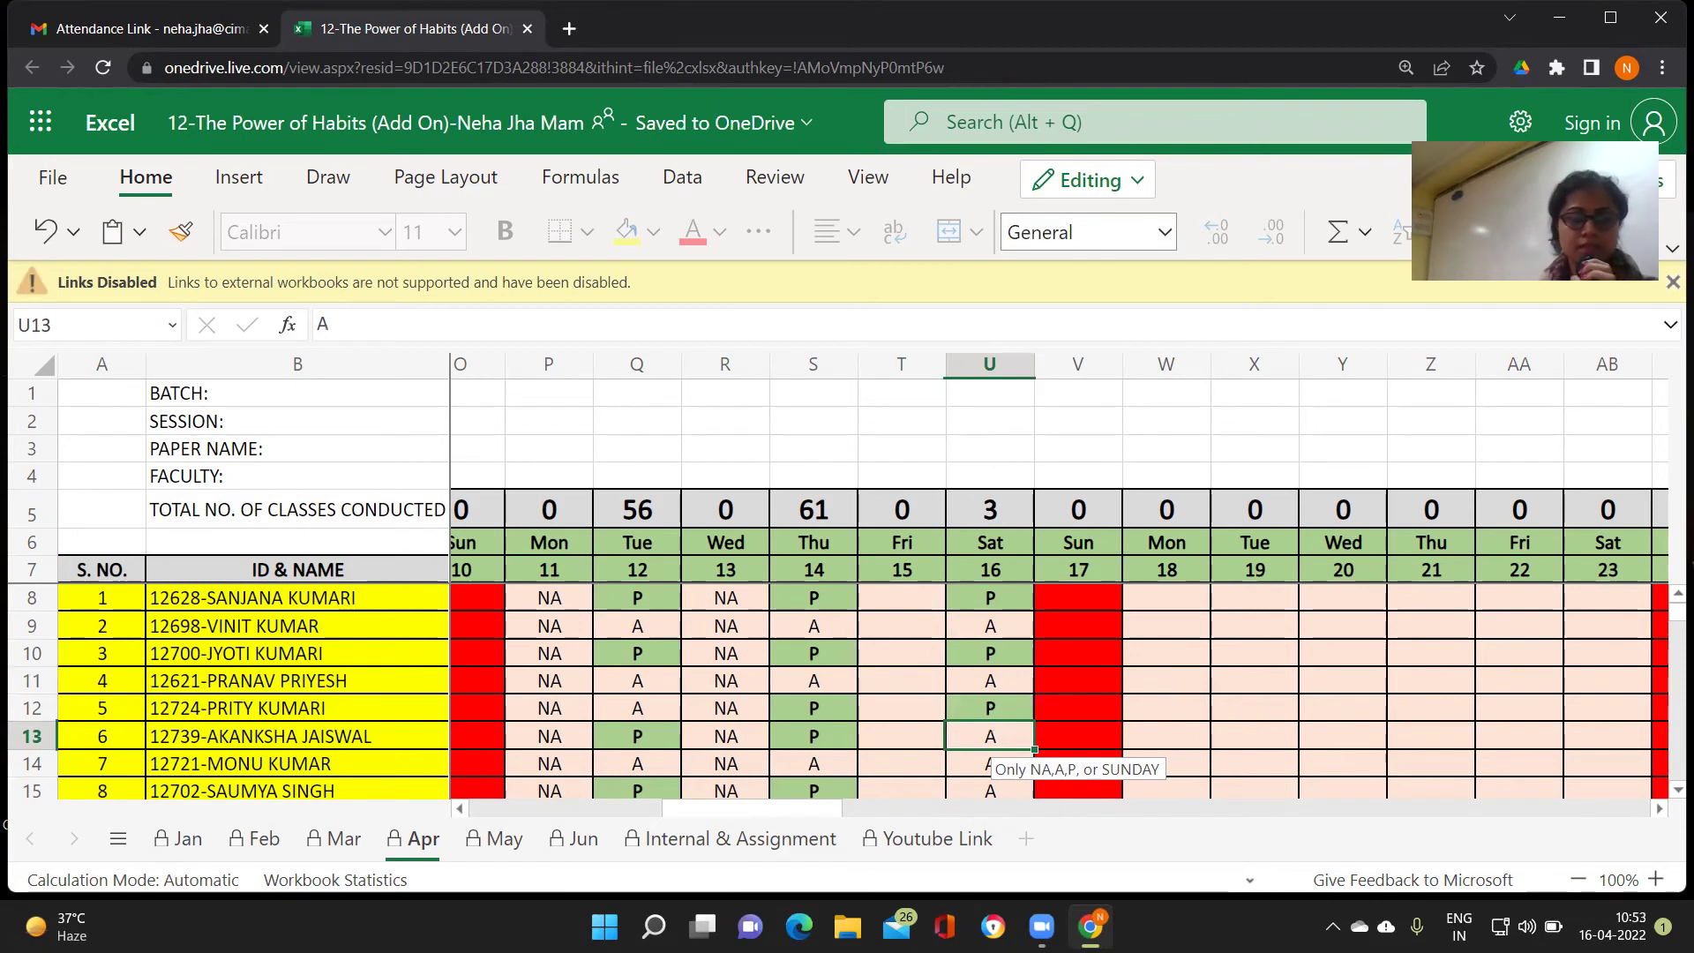
type("P")
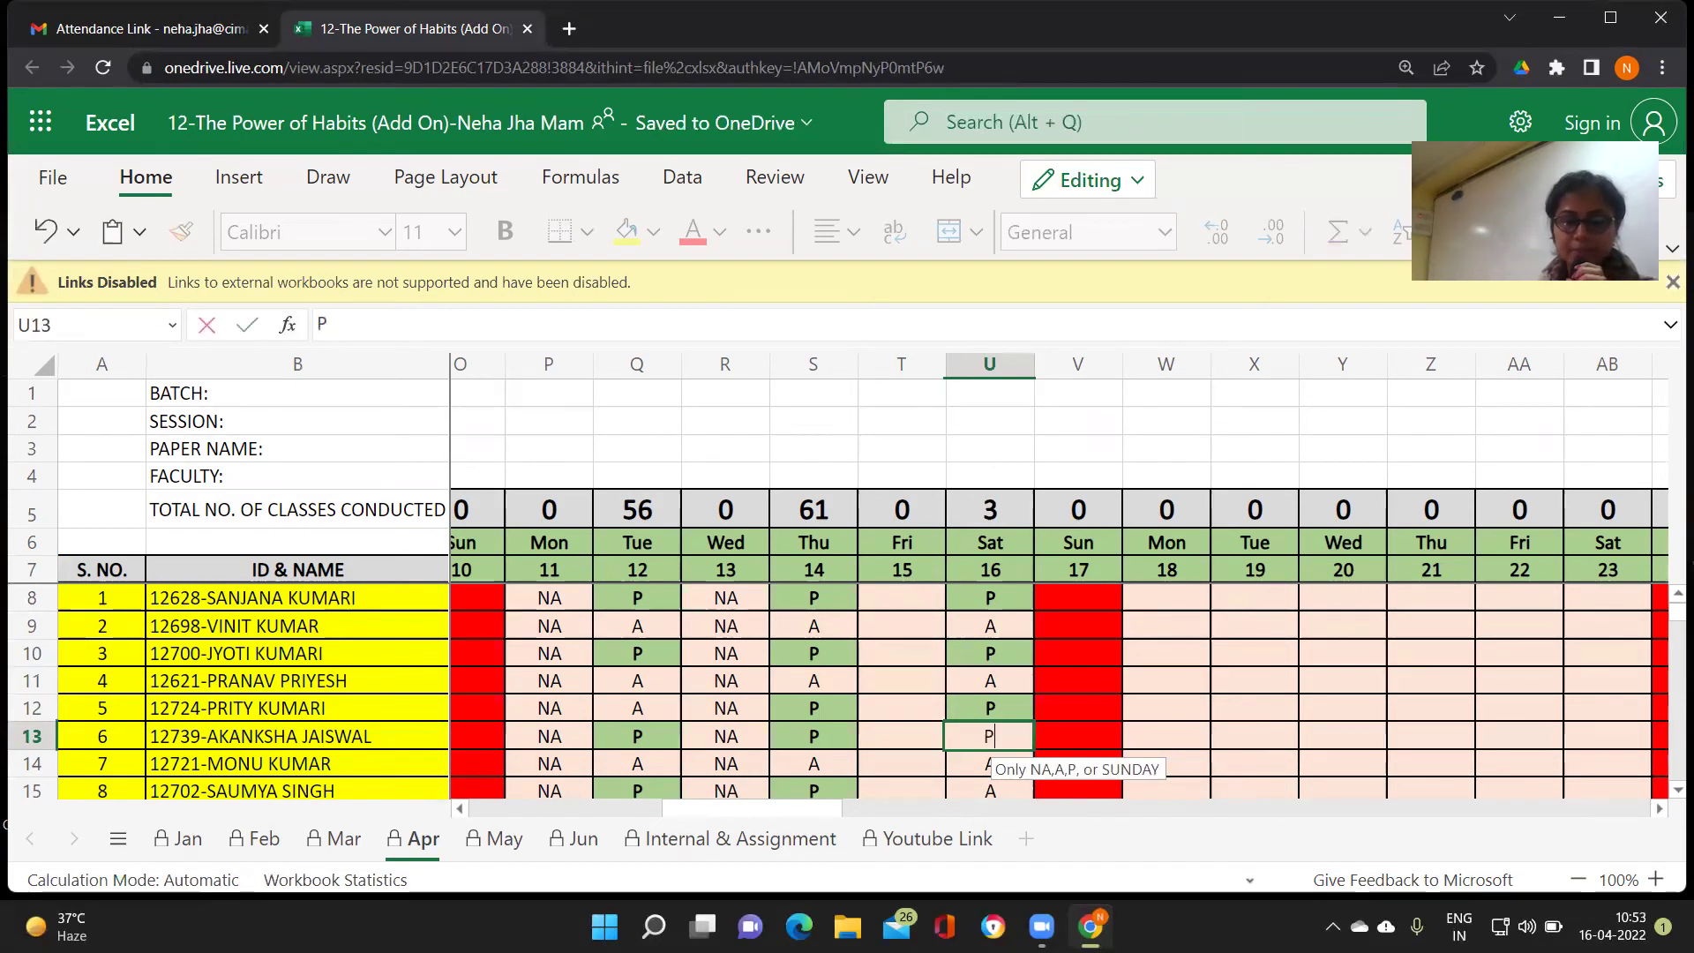
key("Return")
key("Return")
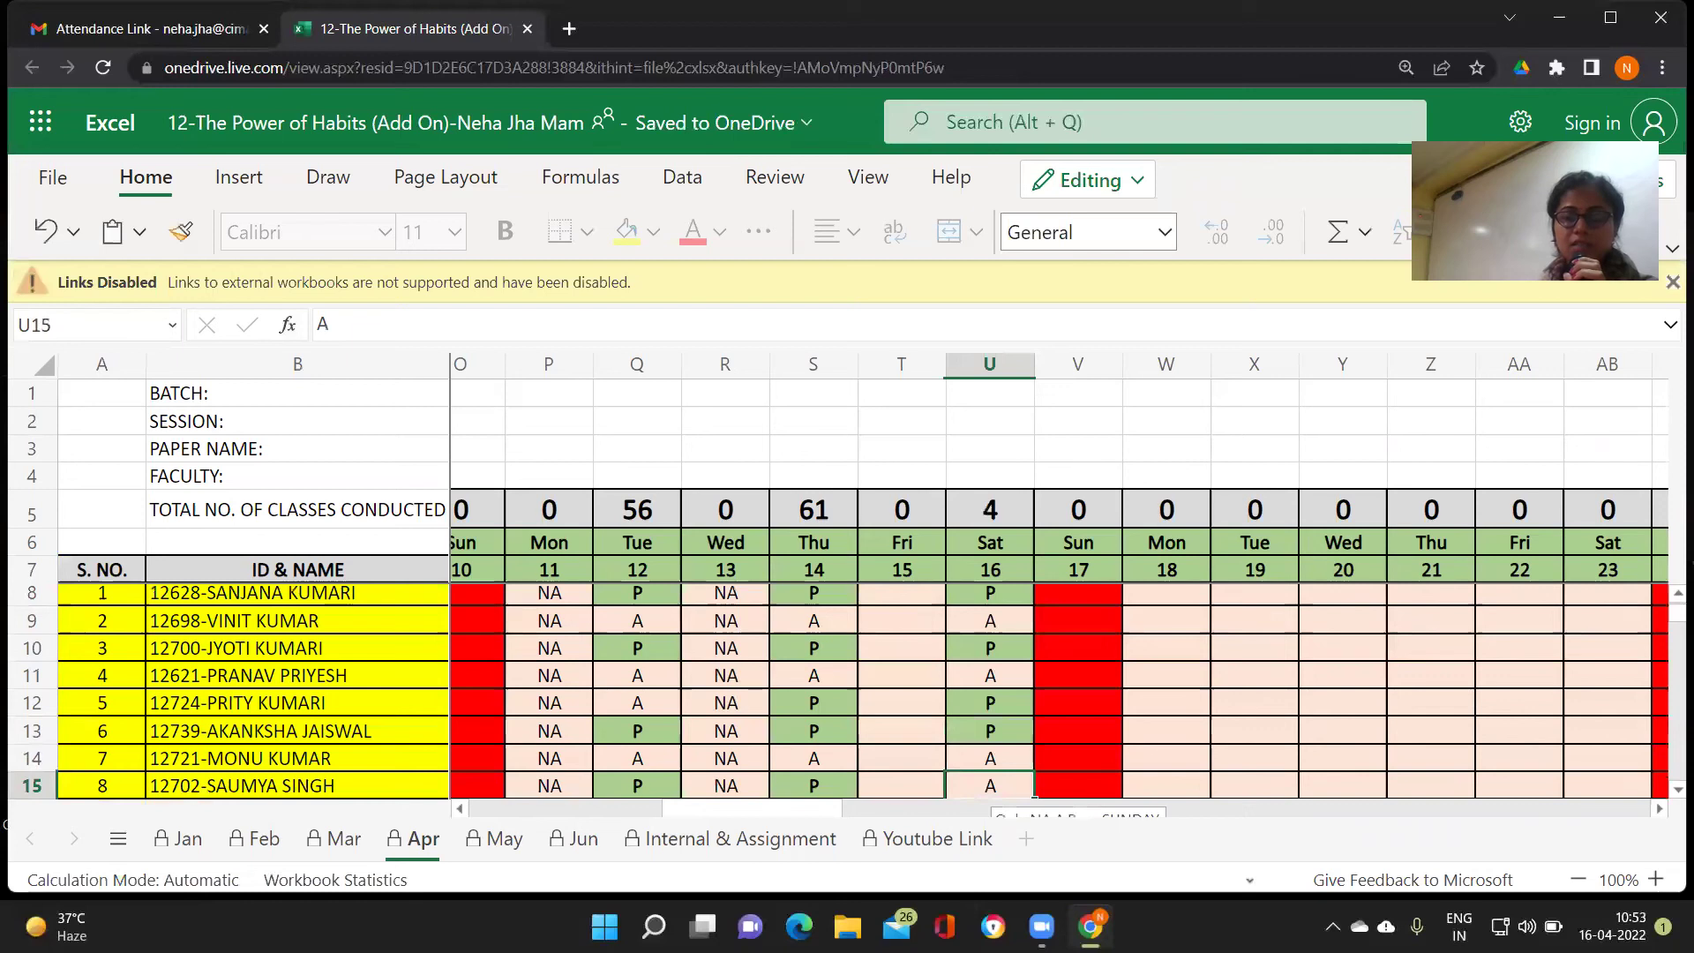
Mark serial numbers 8 and 15 as P for 16 April in cells U15 and U22
type("P")
key("Return")
key("Return")
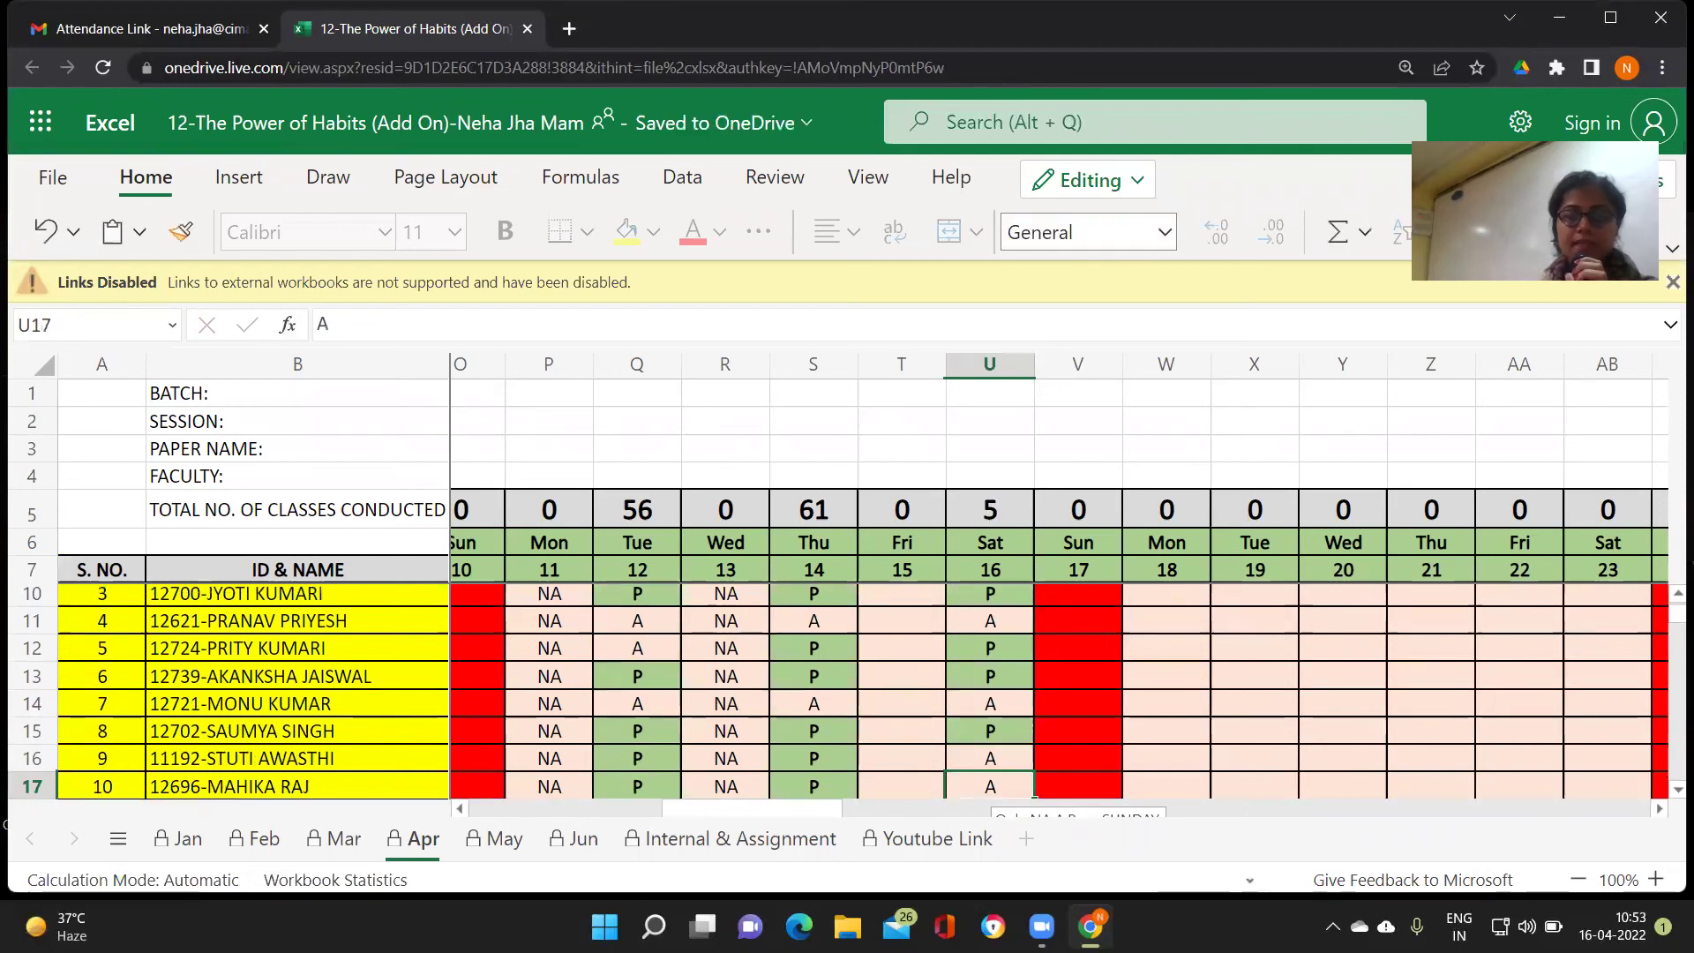
key("Return")
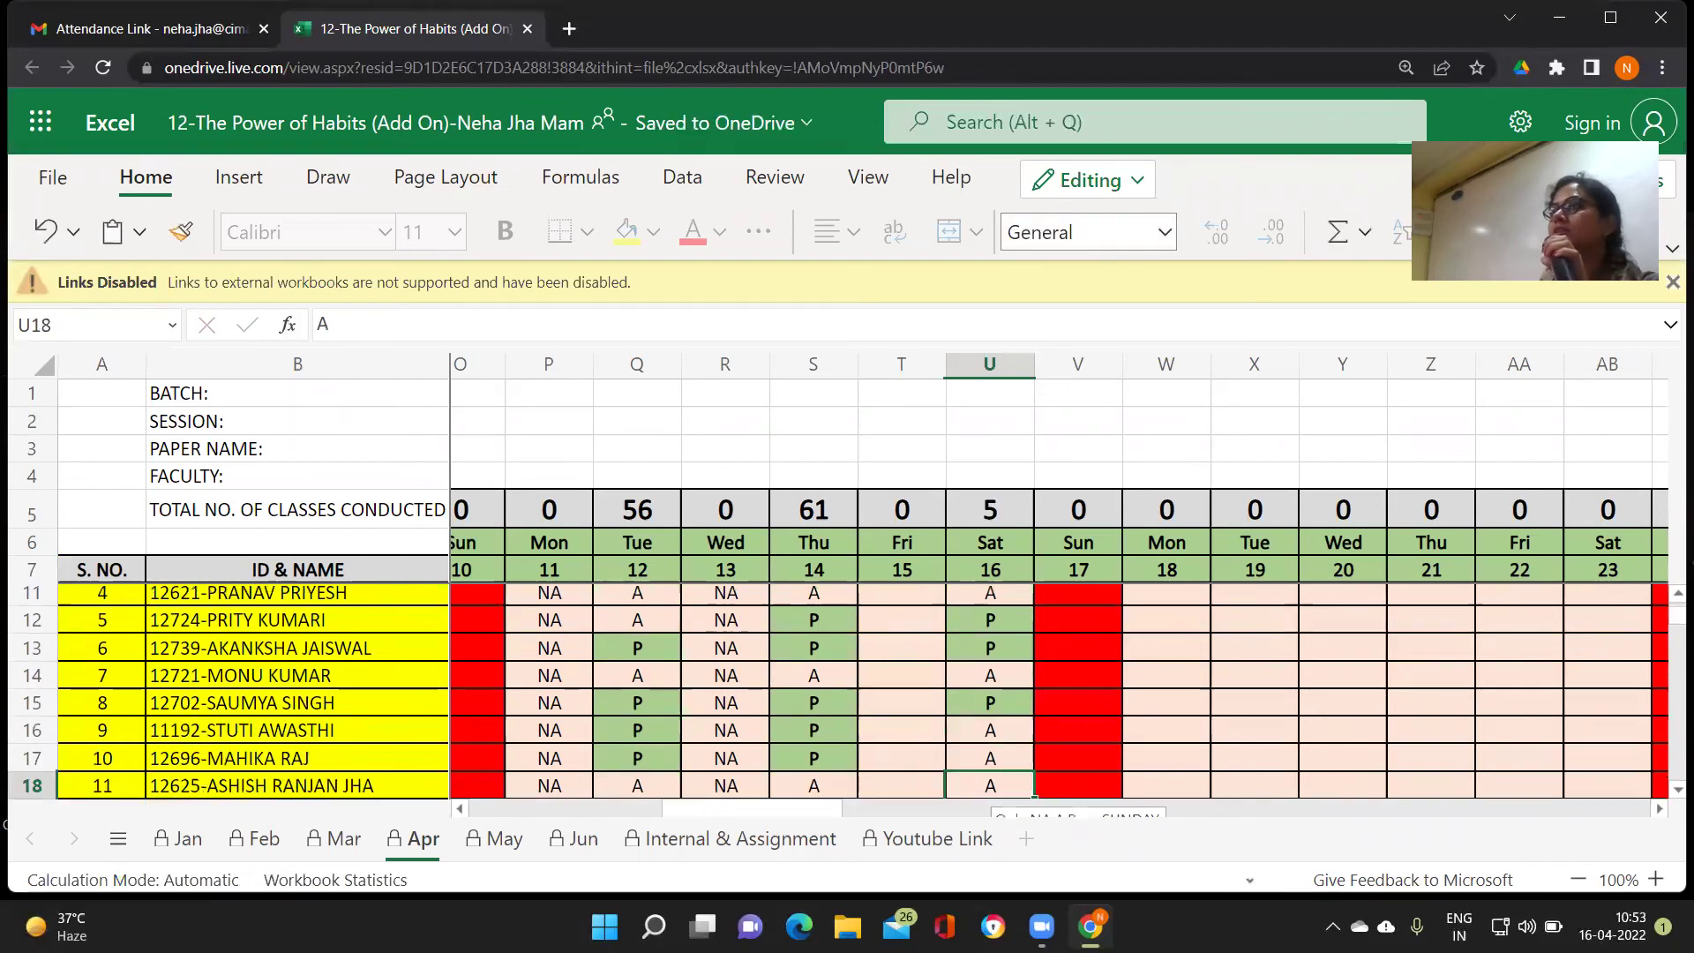
key("Return")
key("Return")
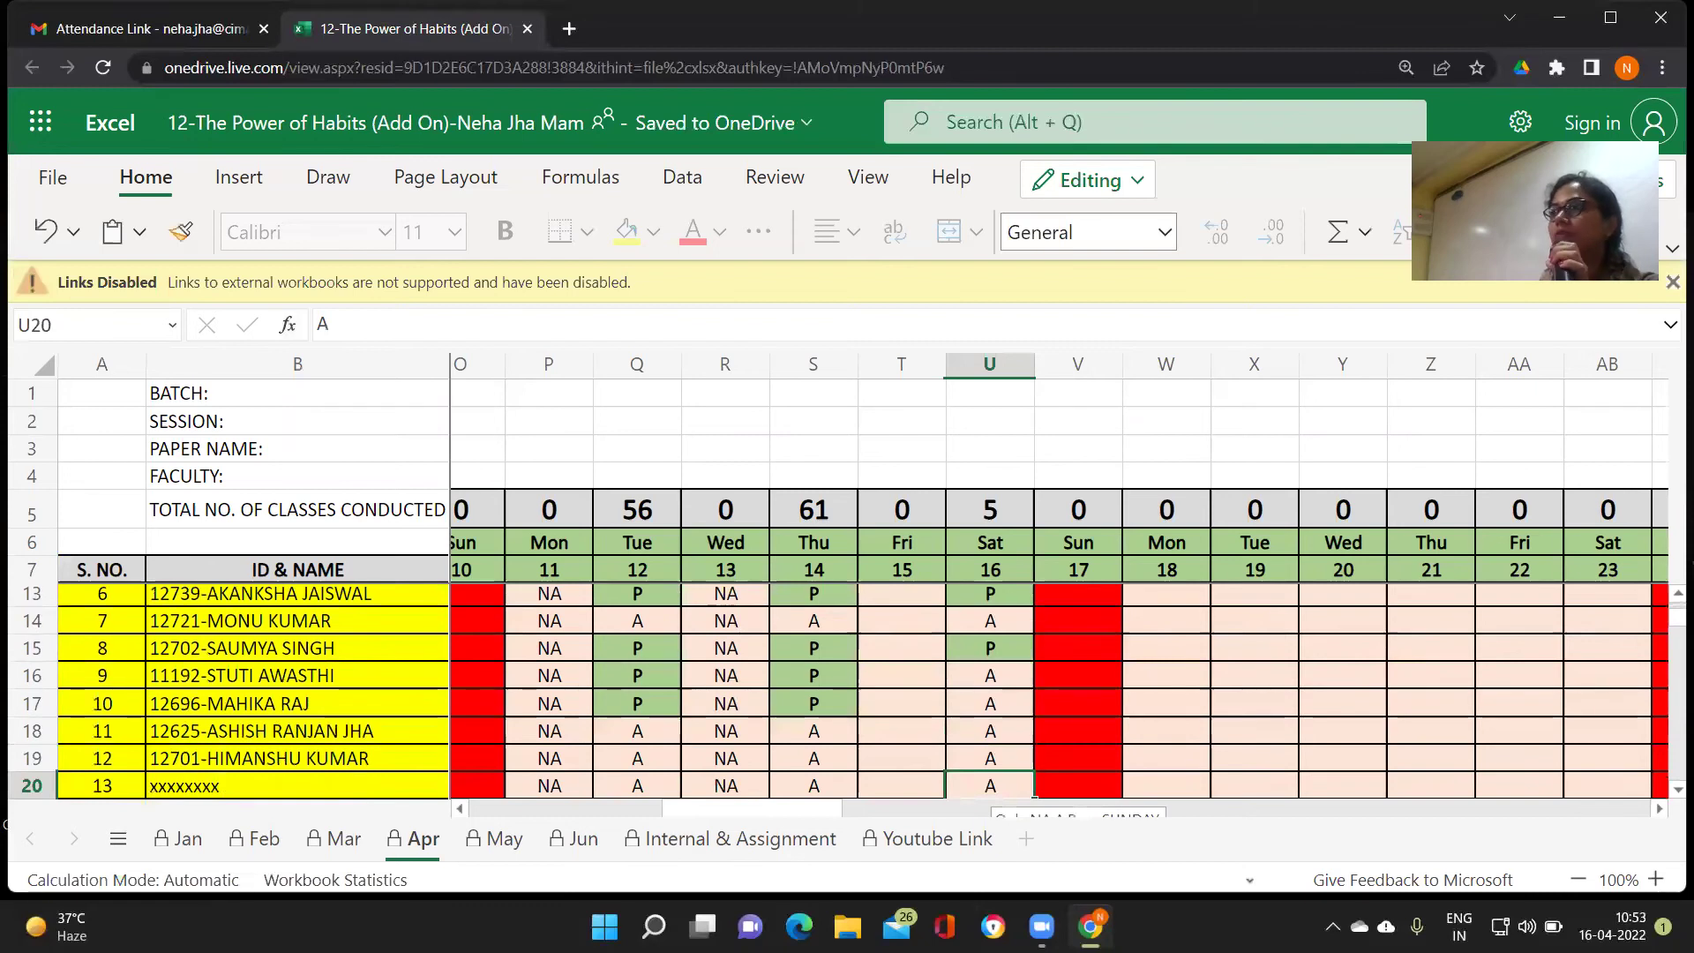
key("Return")
key("Return")
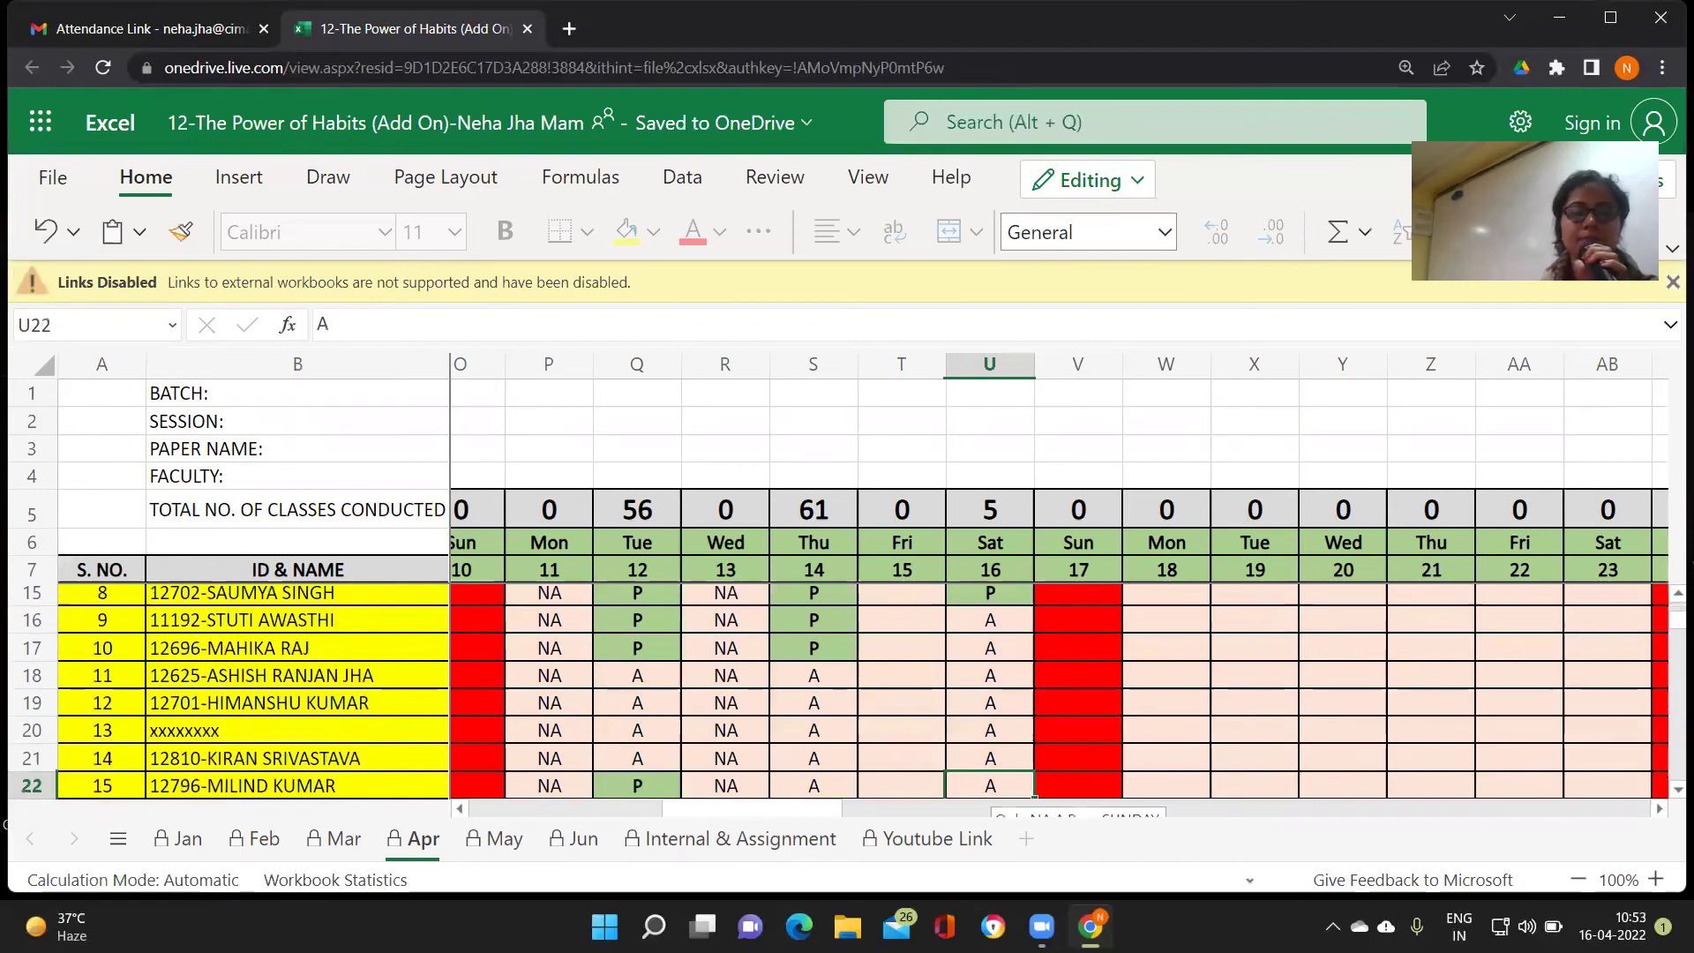
type("P")
key("Return")
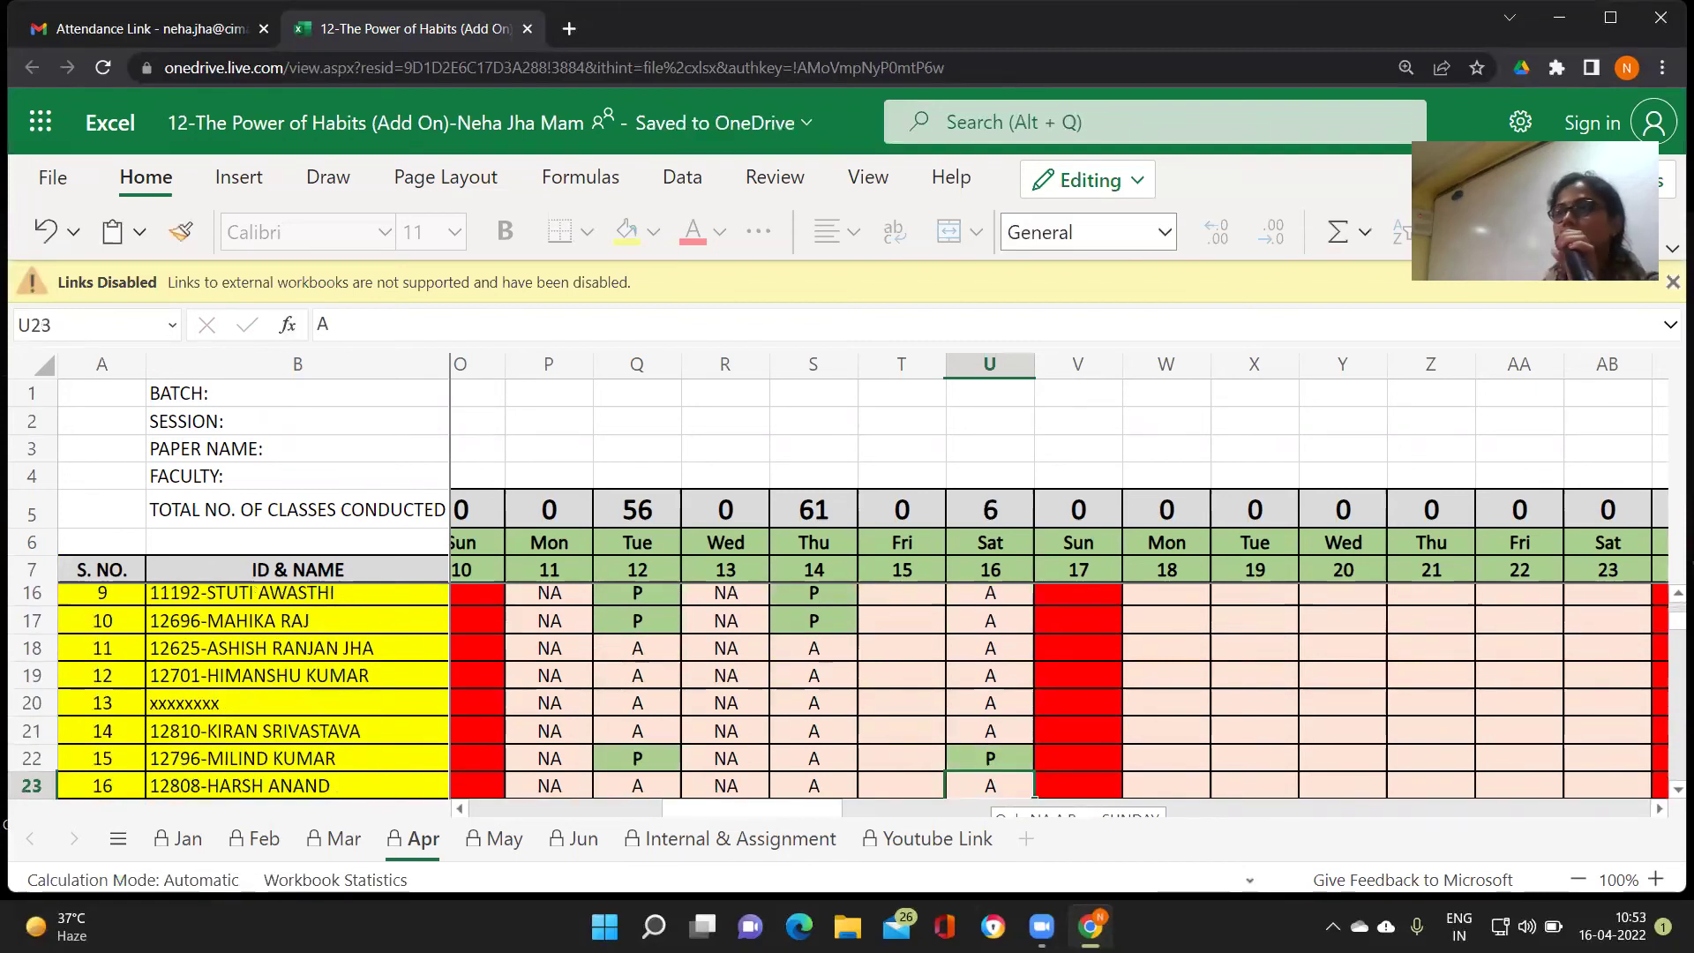
Mark serial numbers 17 and 19 as P for 16 April in cells U24 and U26
key("Return")
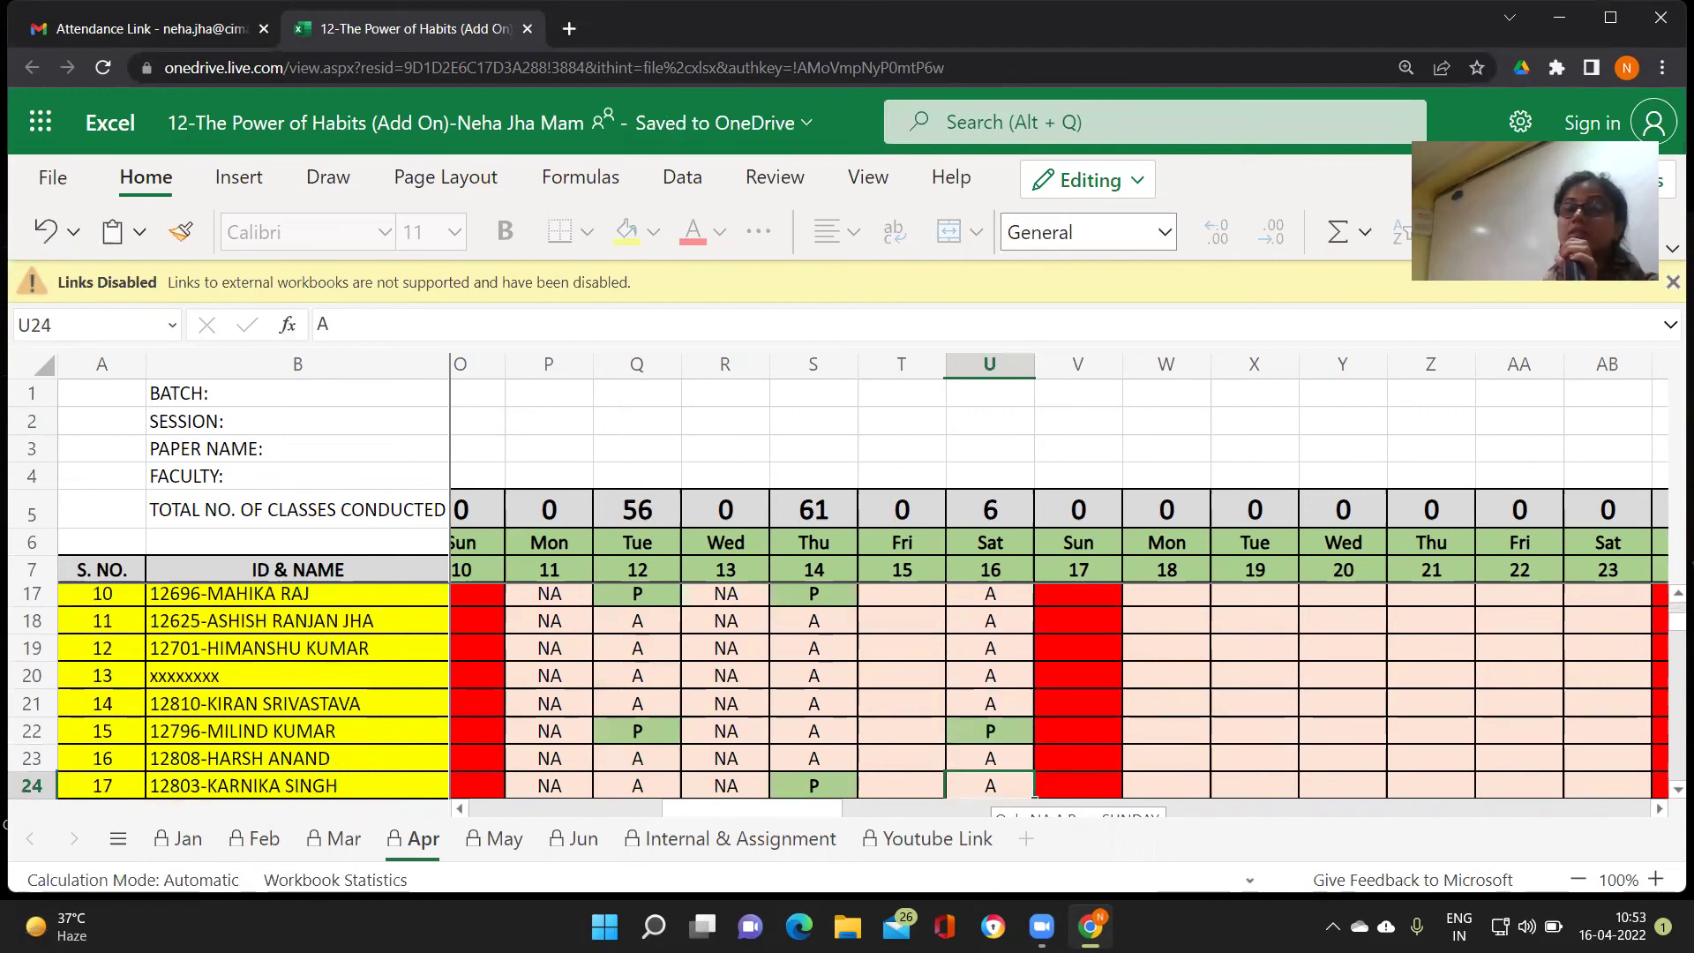
type("P")
key("Return")
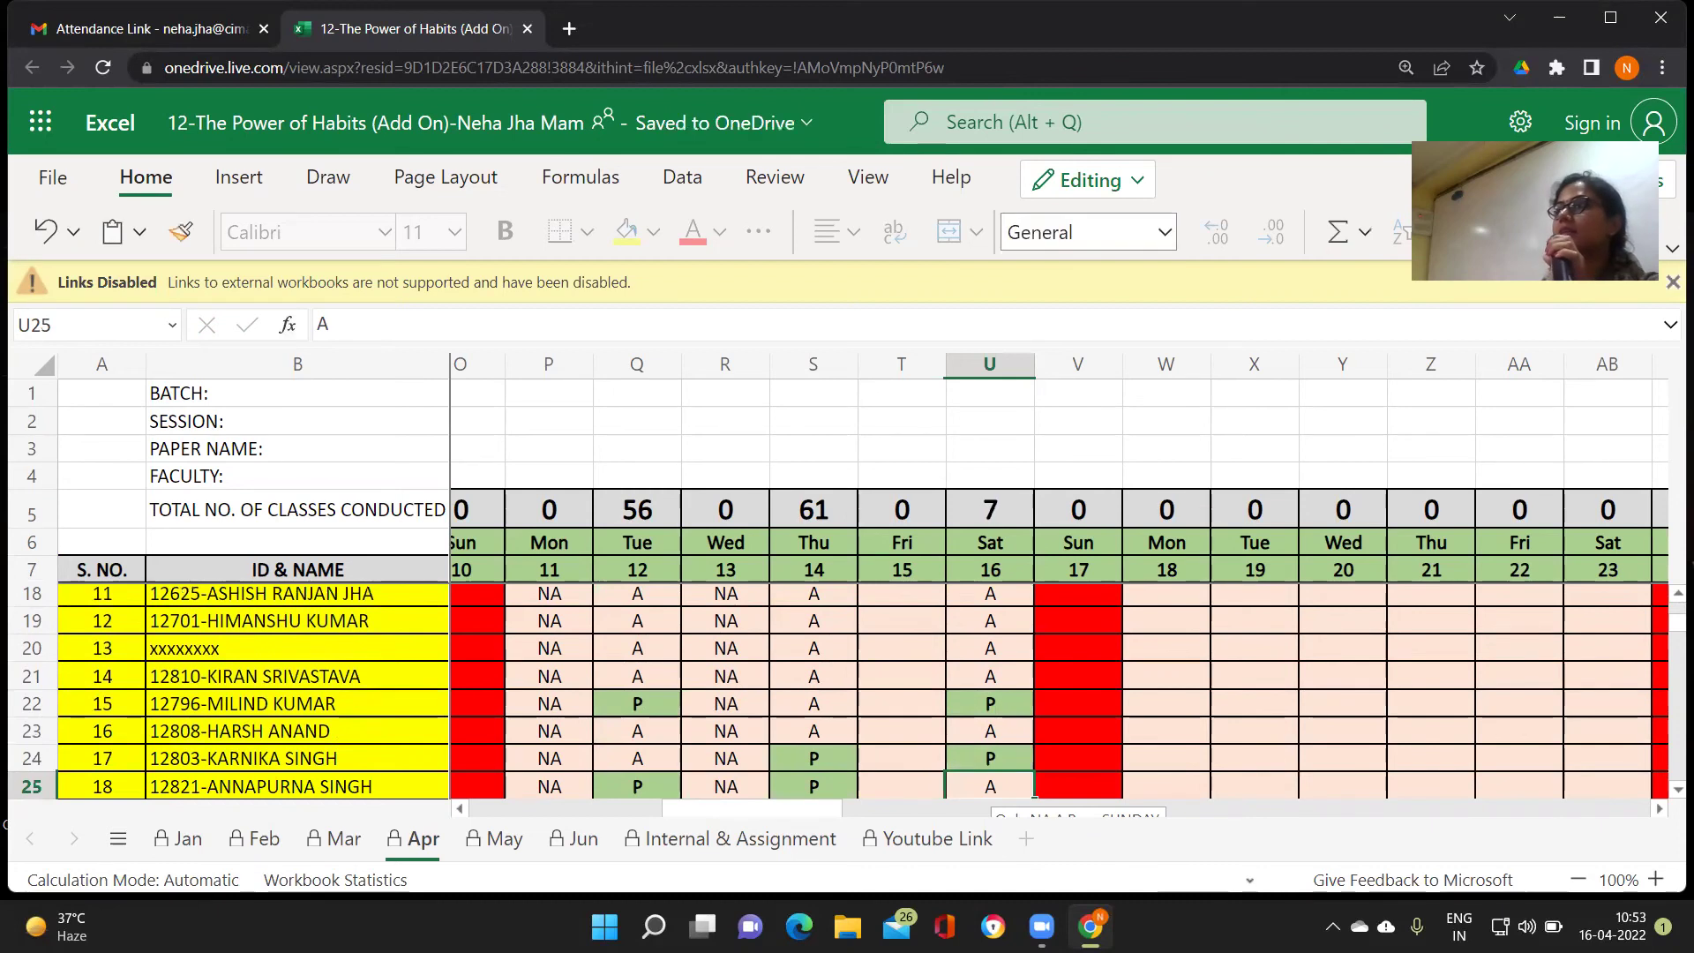
key("Return")
type("P")
key("Return")
key("Return")
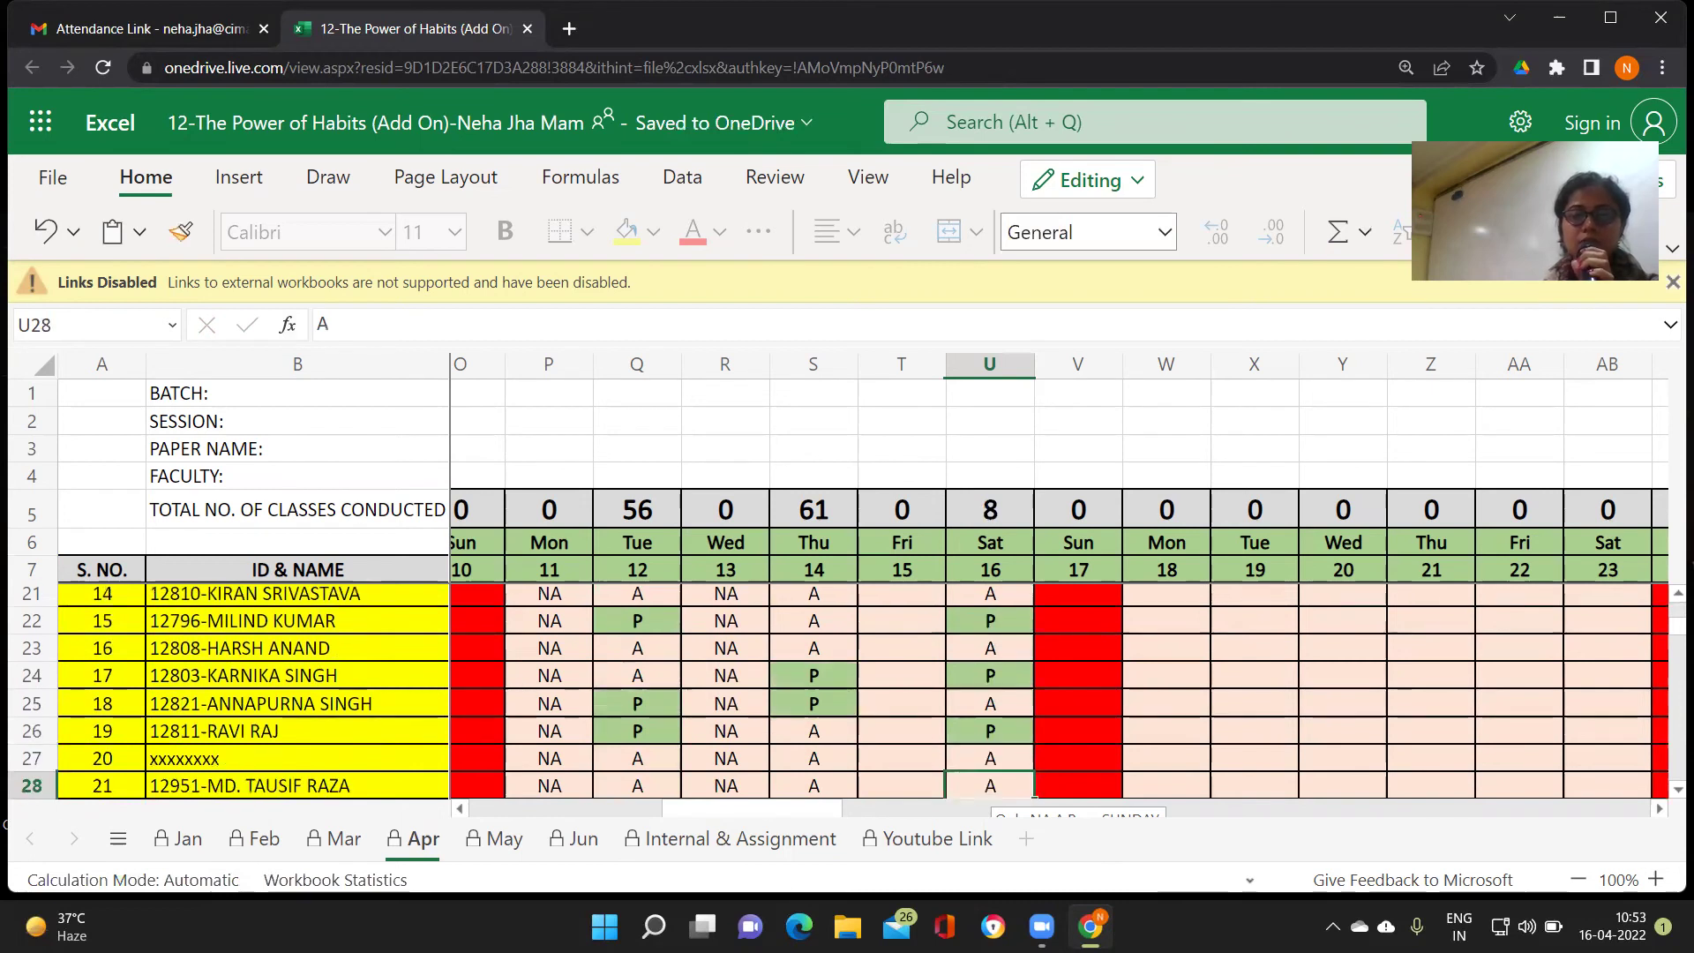
Mark serial number 29 as P for 16 April in cell U36, leaving serial numbers 21 to 28 as A
key("Return")
key("Return")
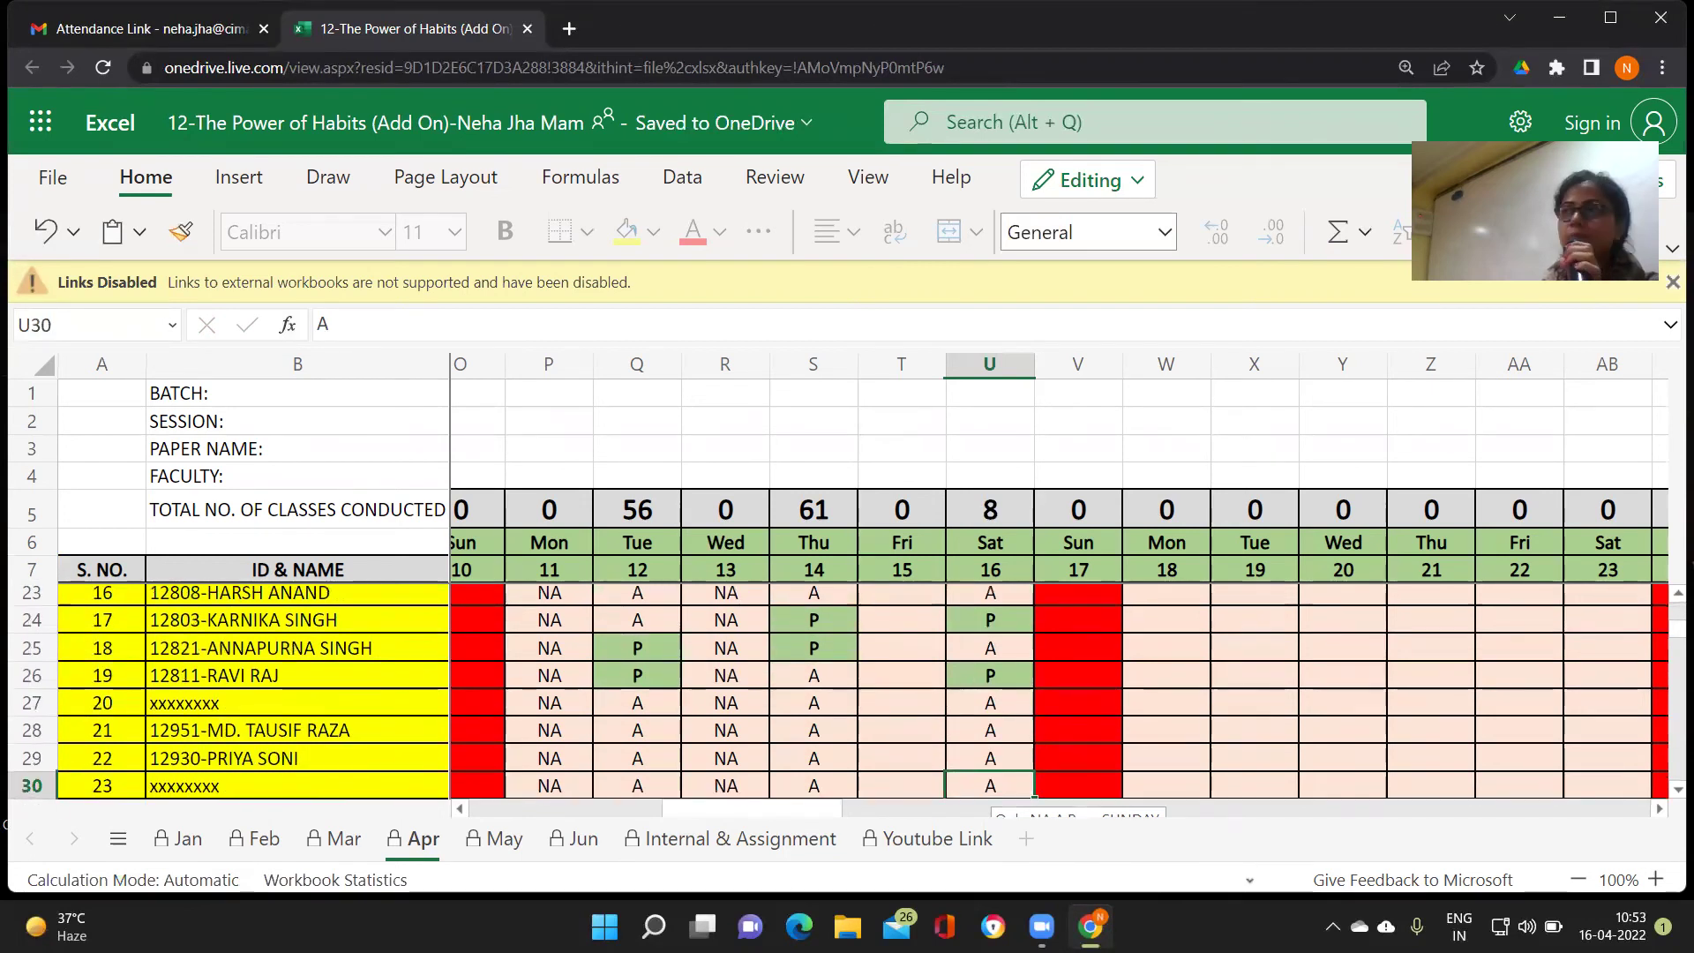
key("Return")
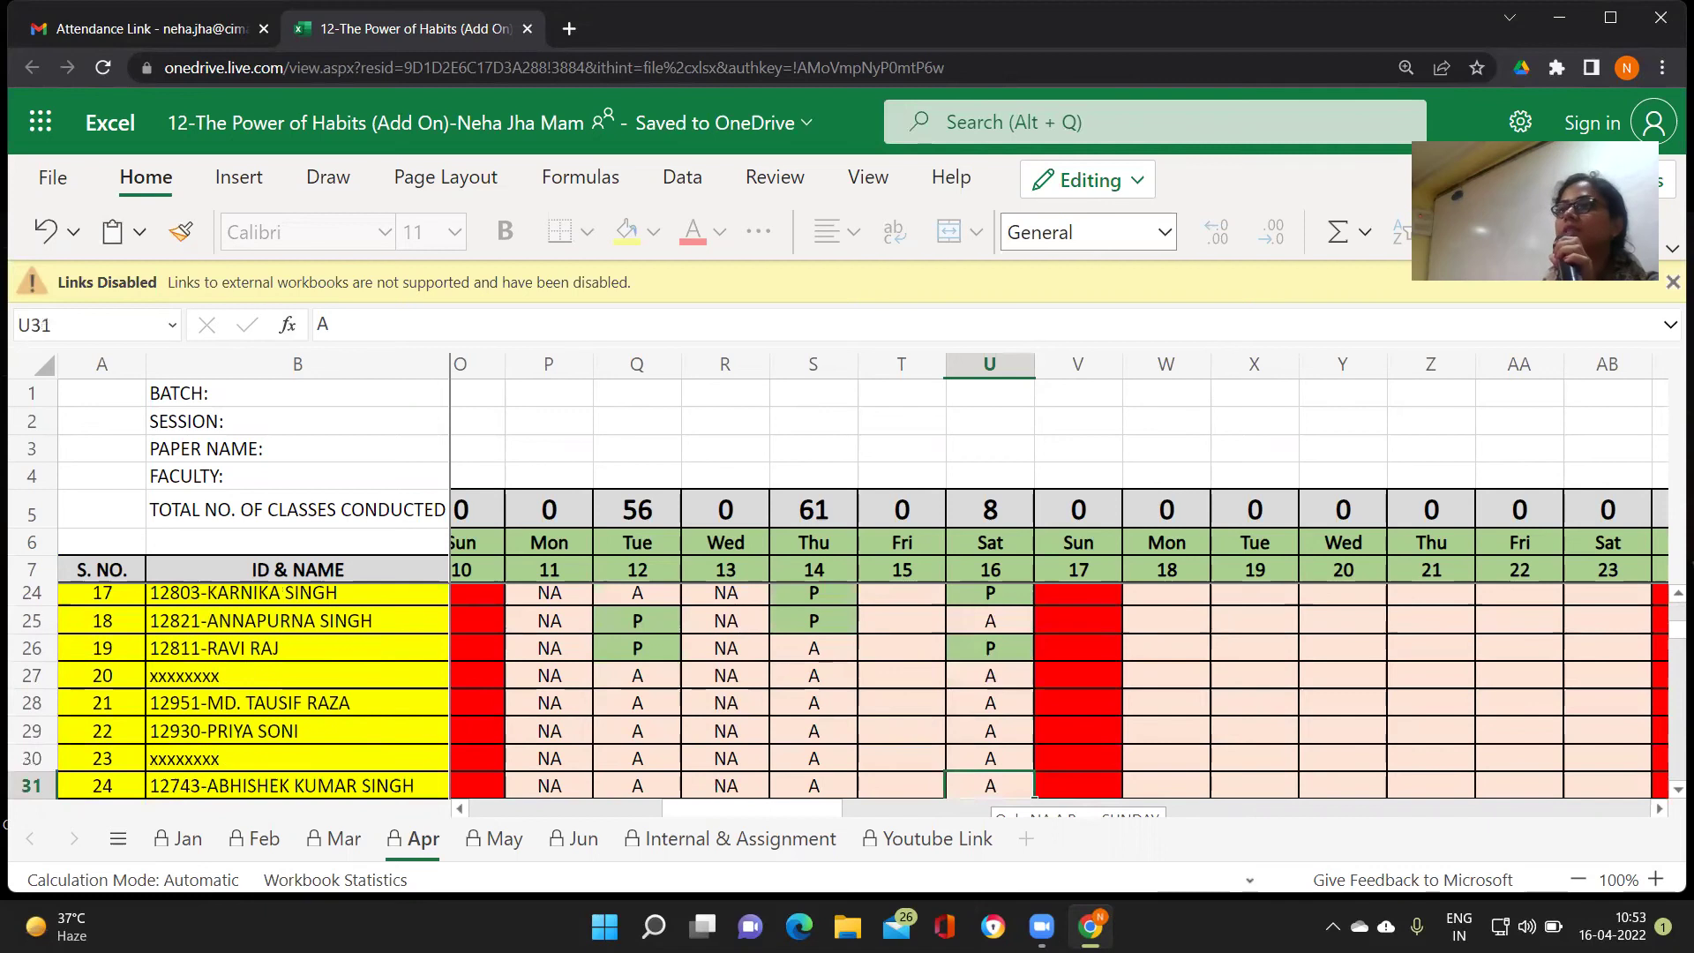
key("Return")
key("Return")
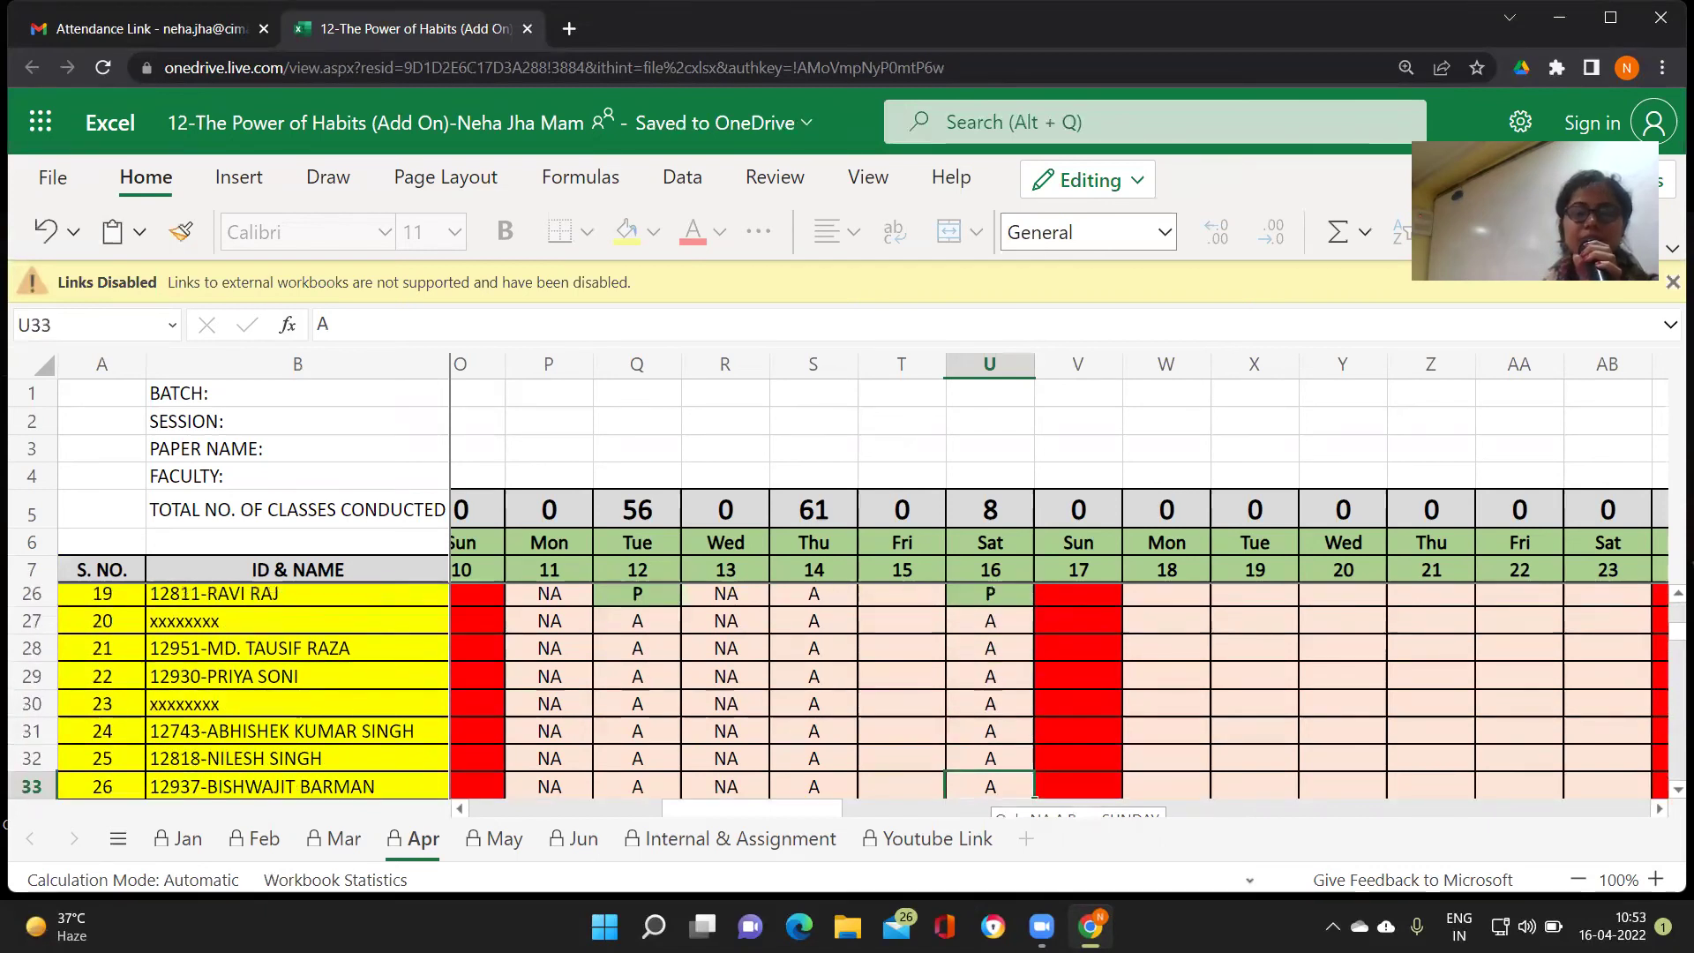
key("Return")
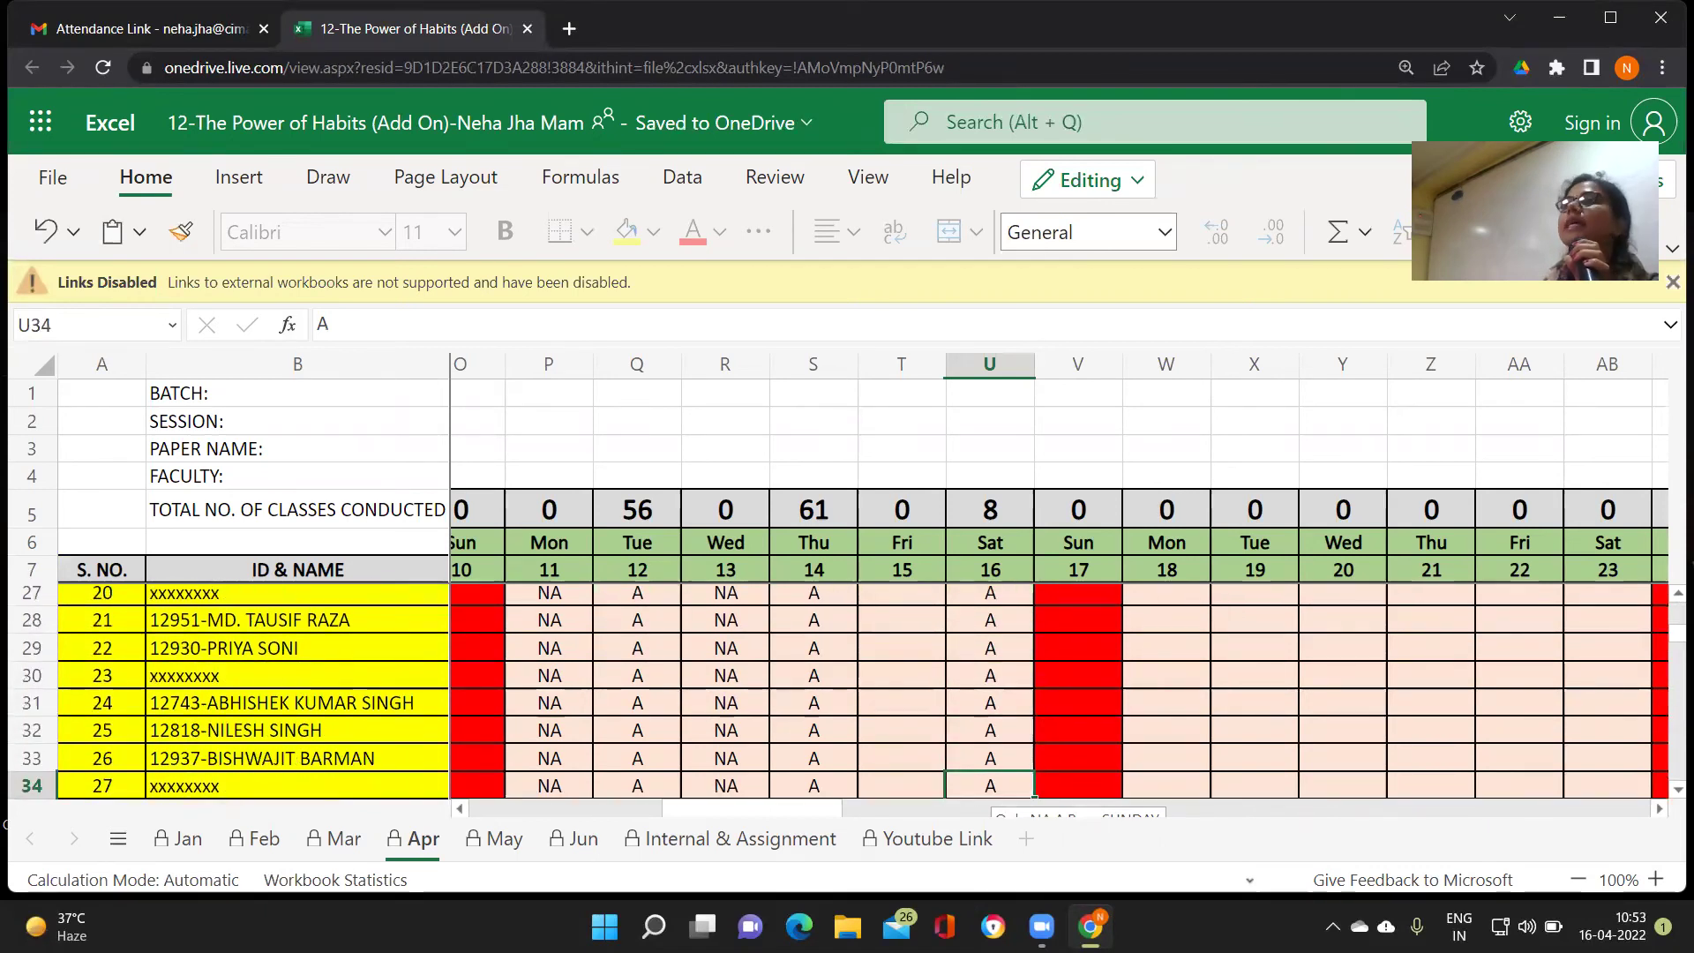
key("Return")
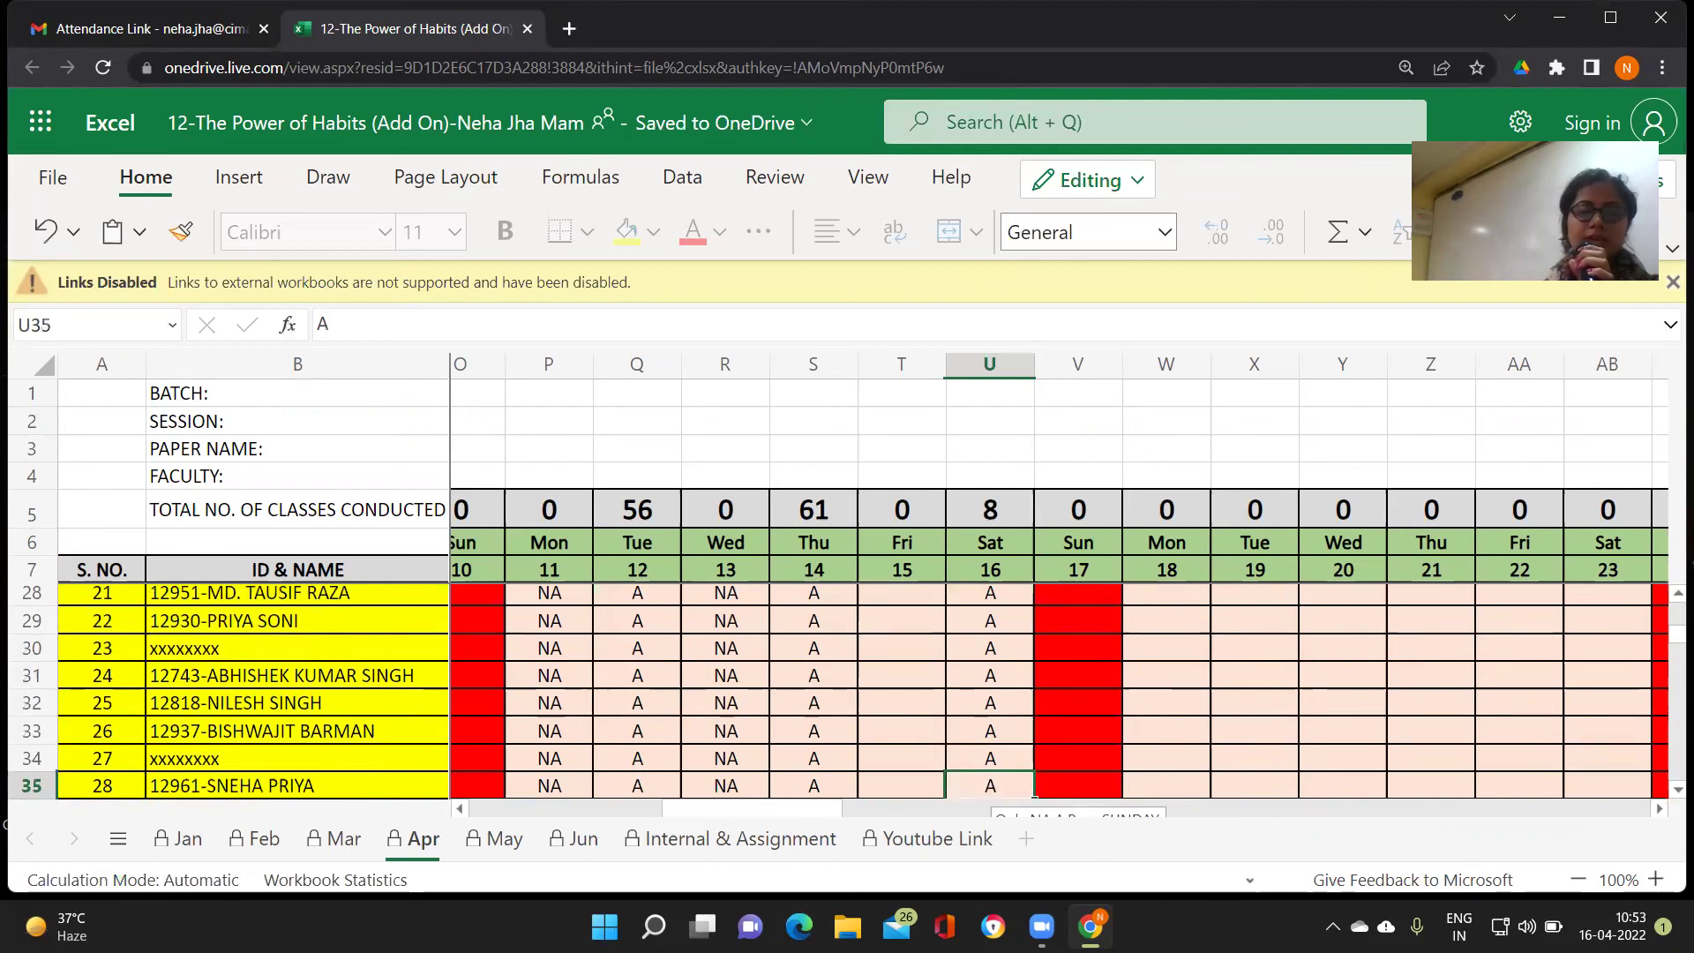
key("Return")
type("P")
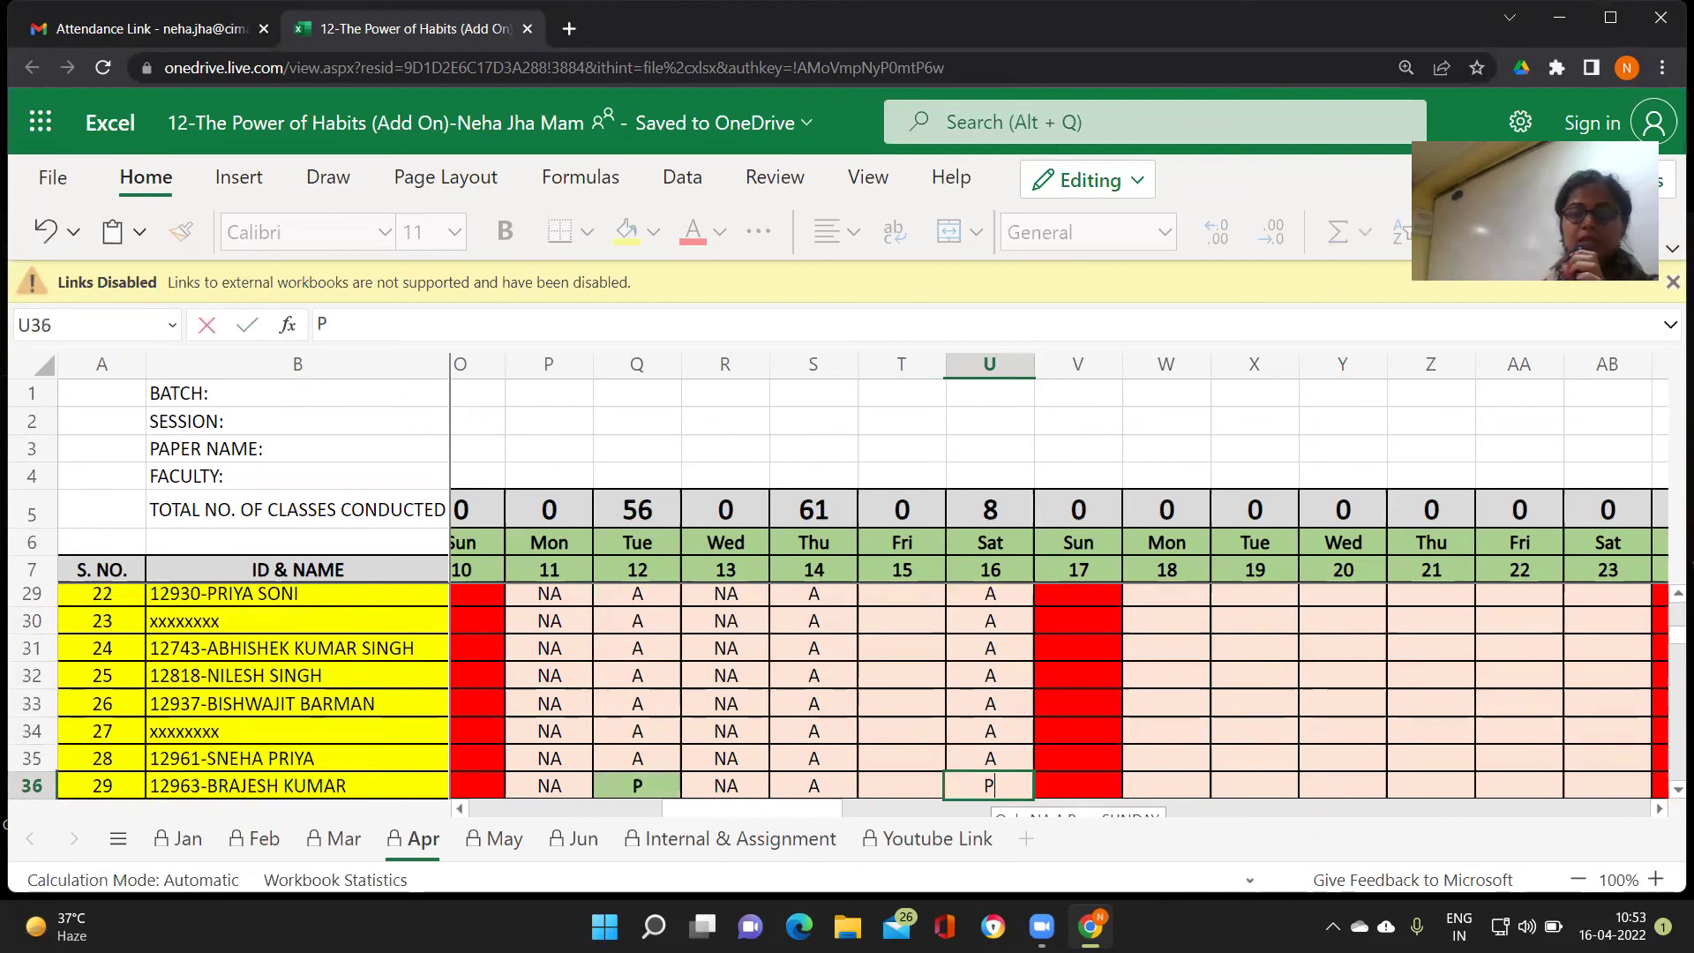
key("Return")
Mark serial numbers 34, 35 and 36 as P for 16 April in cells U41 to U43
key("Return")
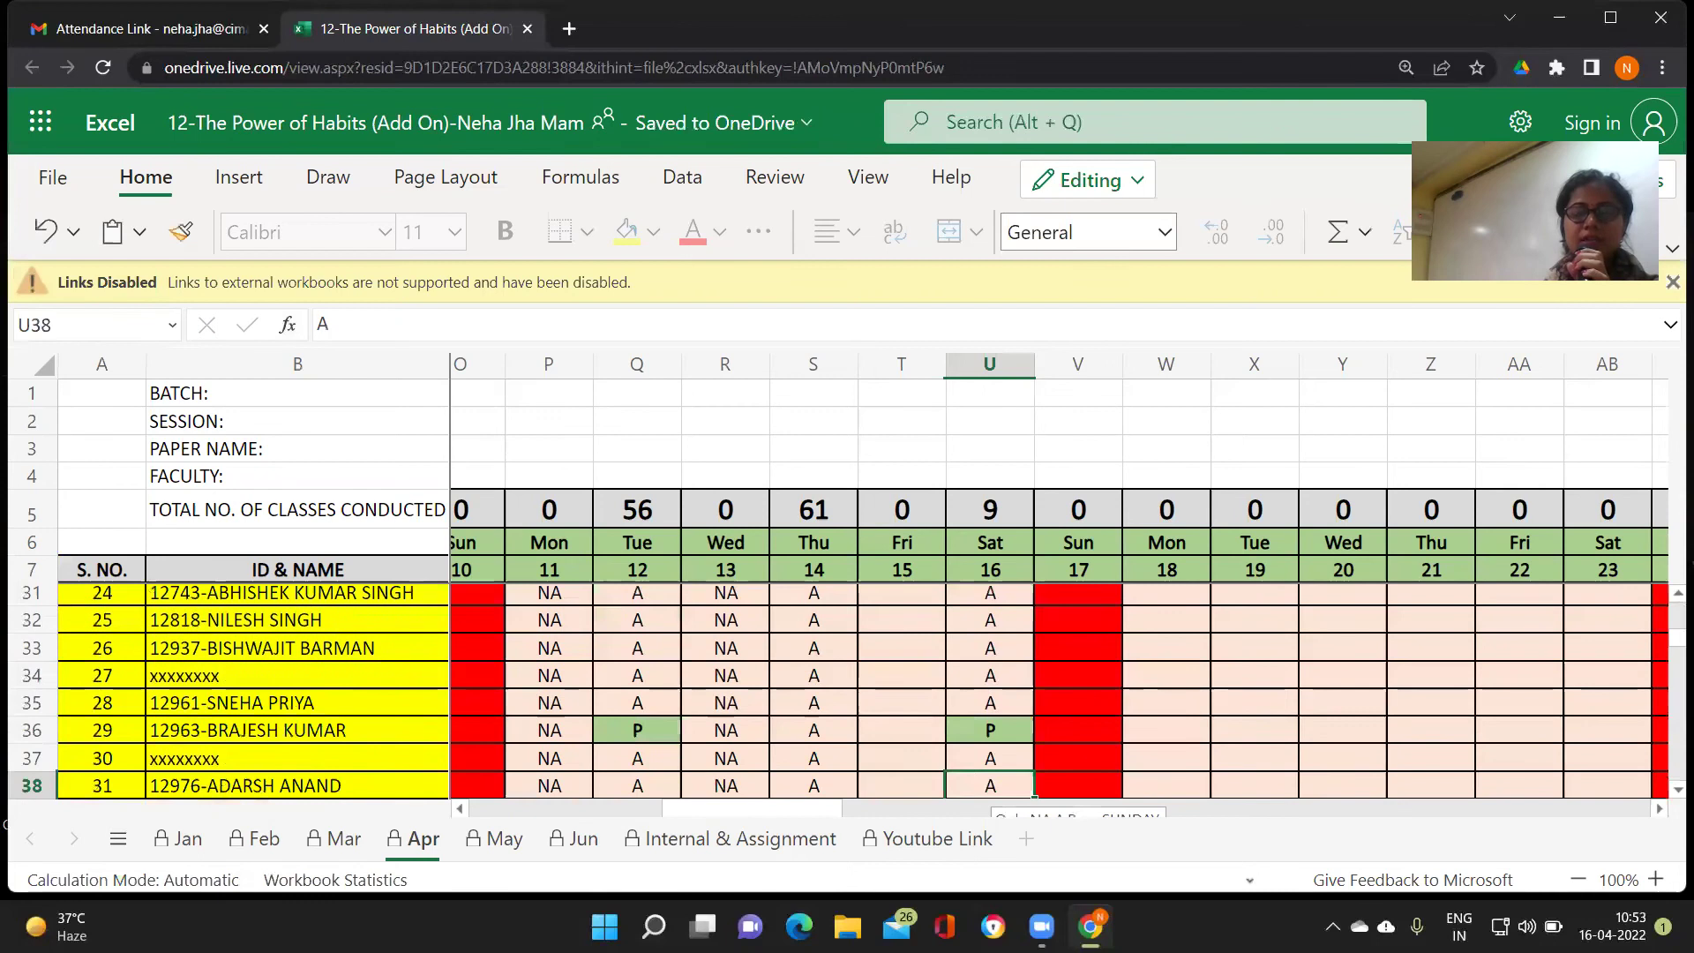
key("Return")
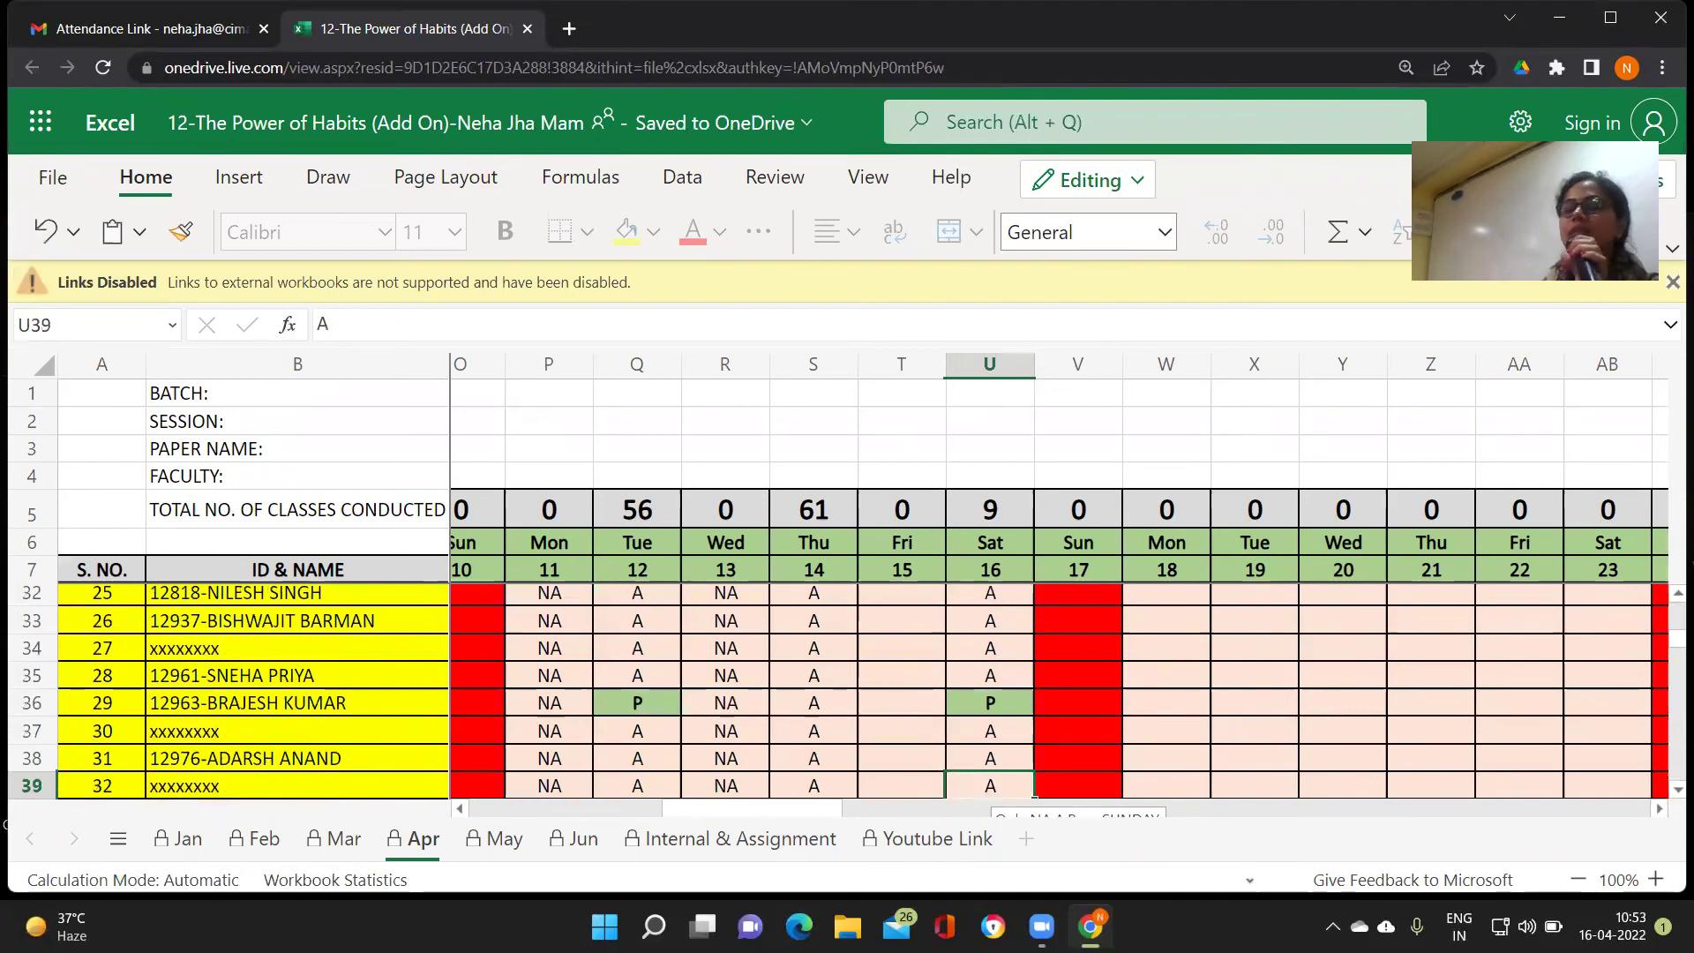
key("Return")
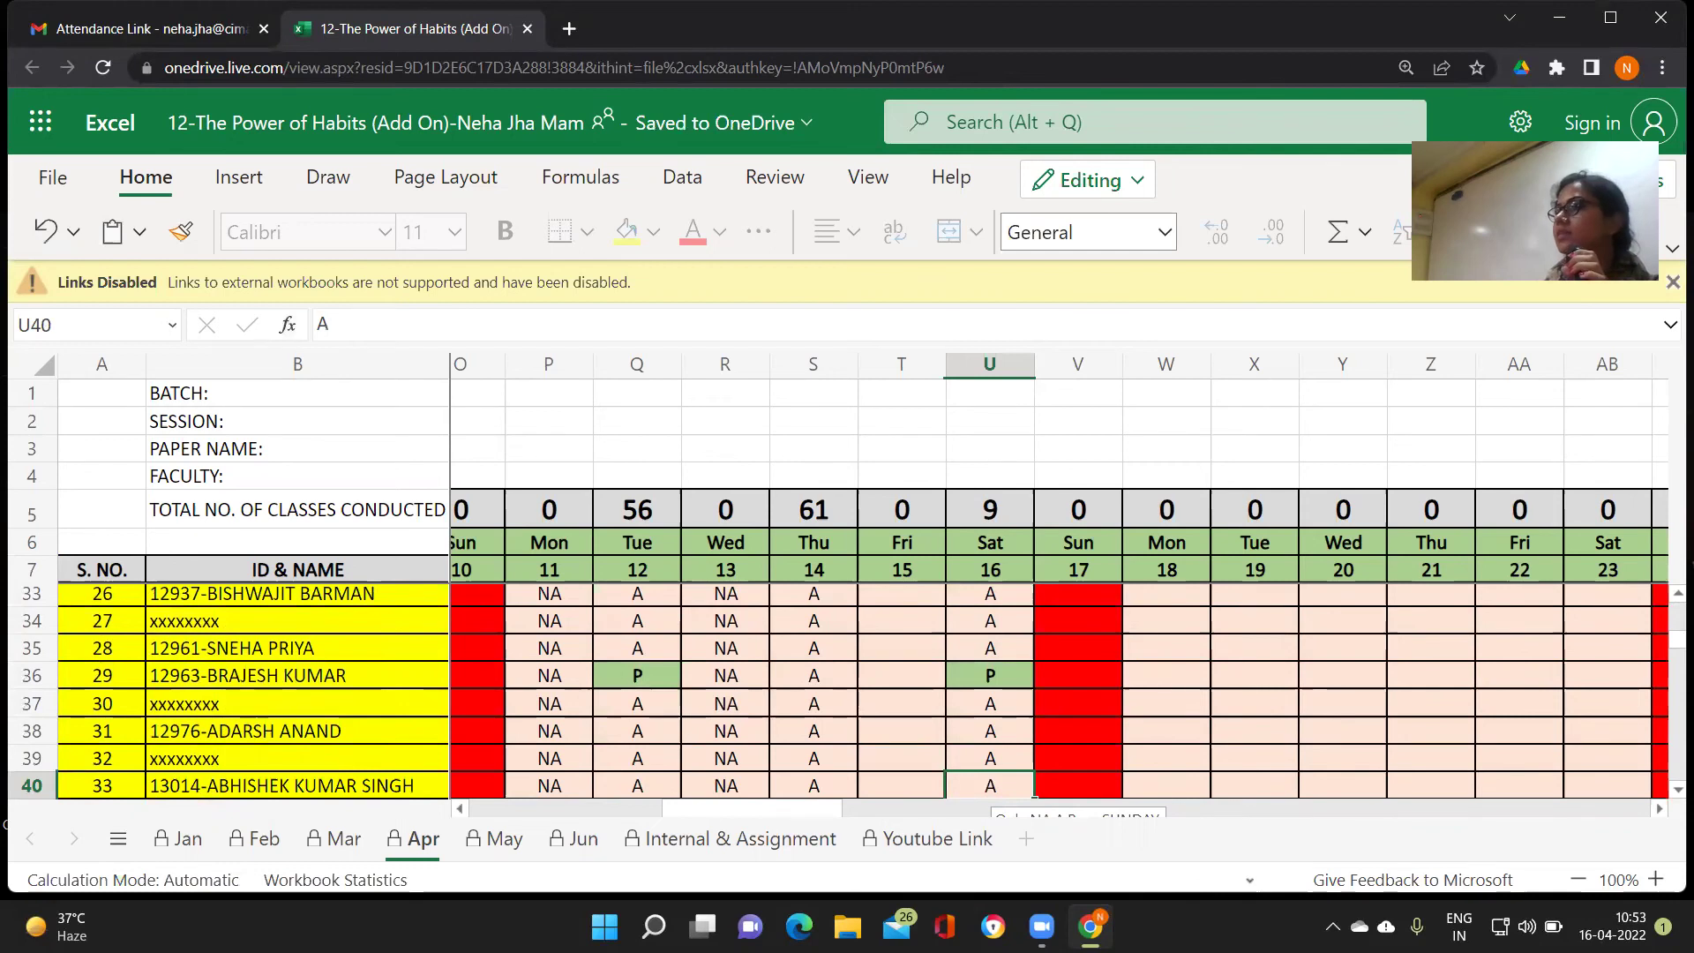
key("Return")
type("P")
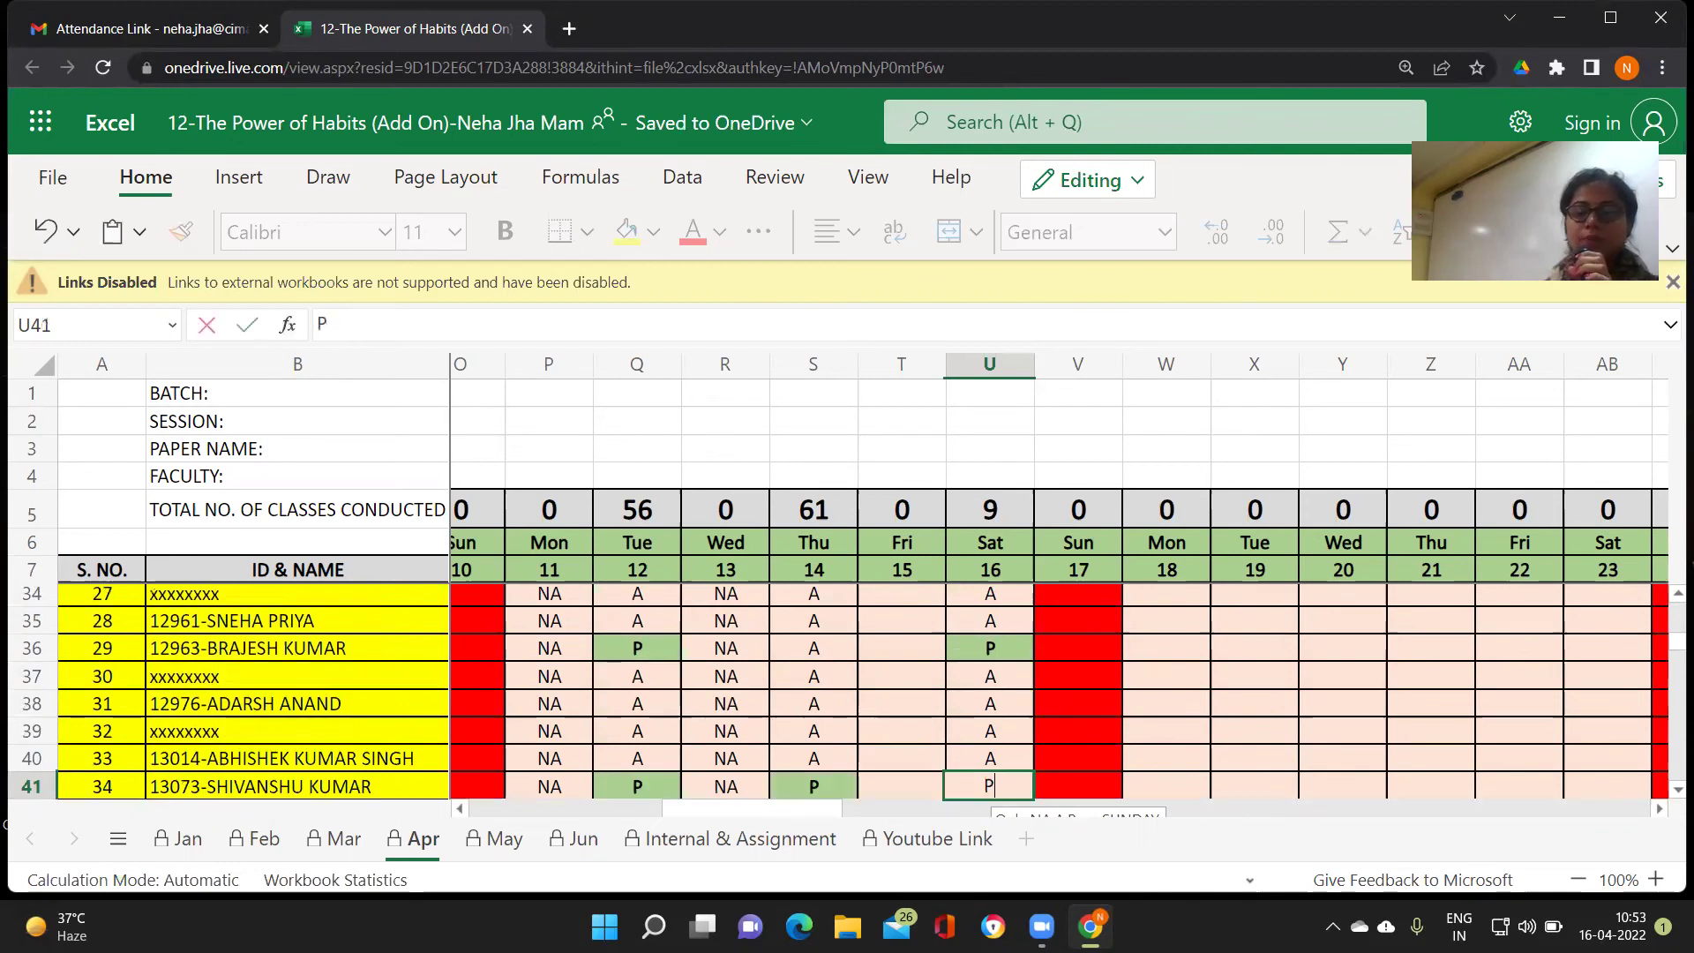
key("Return")
type("P")
key("Return")
type("P")
key("Return")
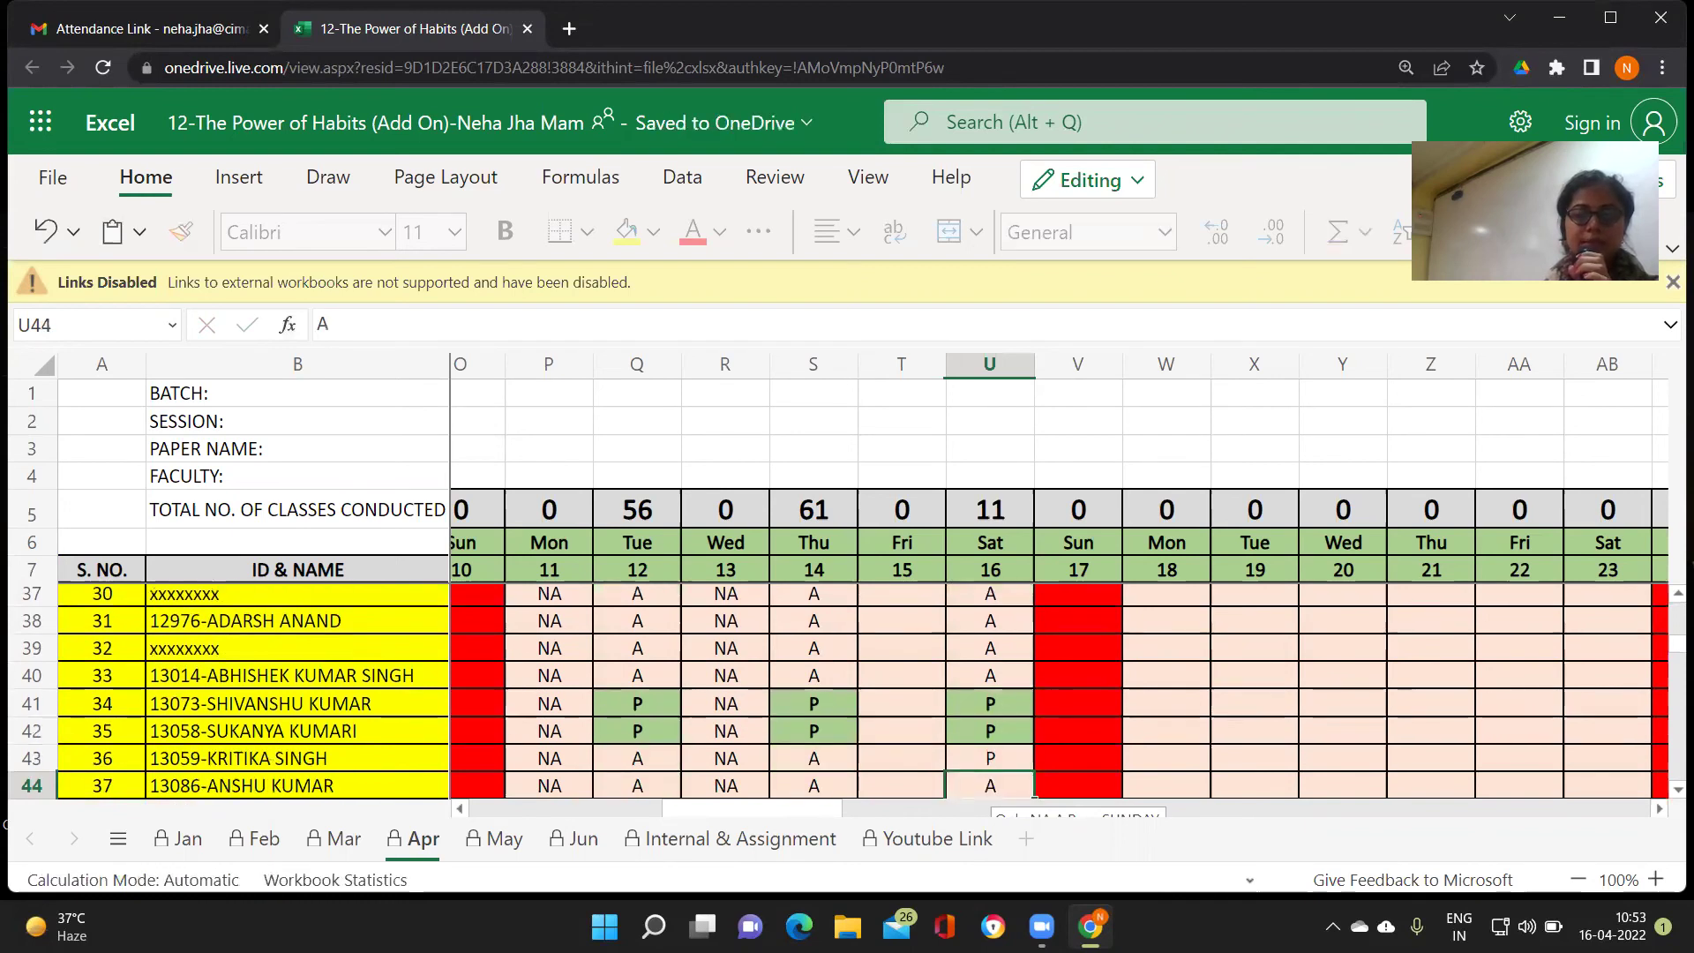
Mark serial numbers 38 and 40 as P for 16 April in cells U45 and U47
key("Return")
type("P")
key("Return")
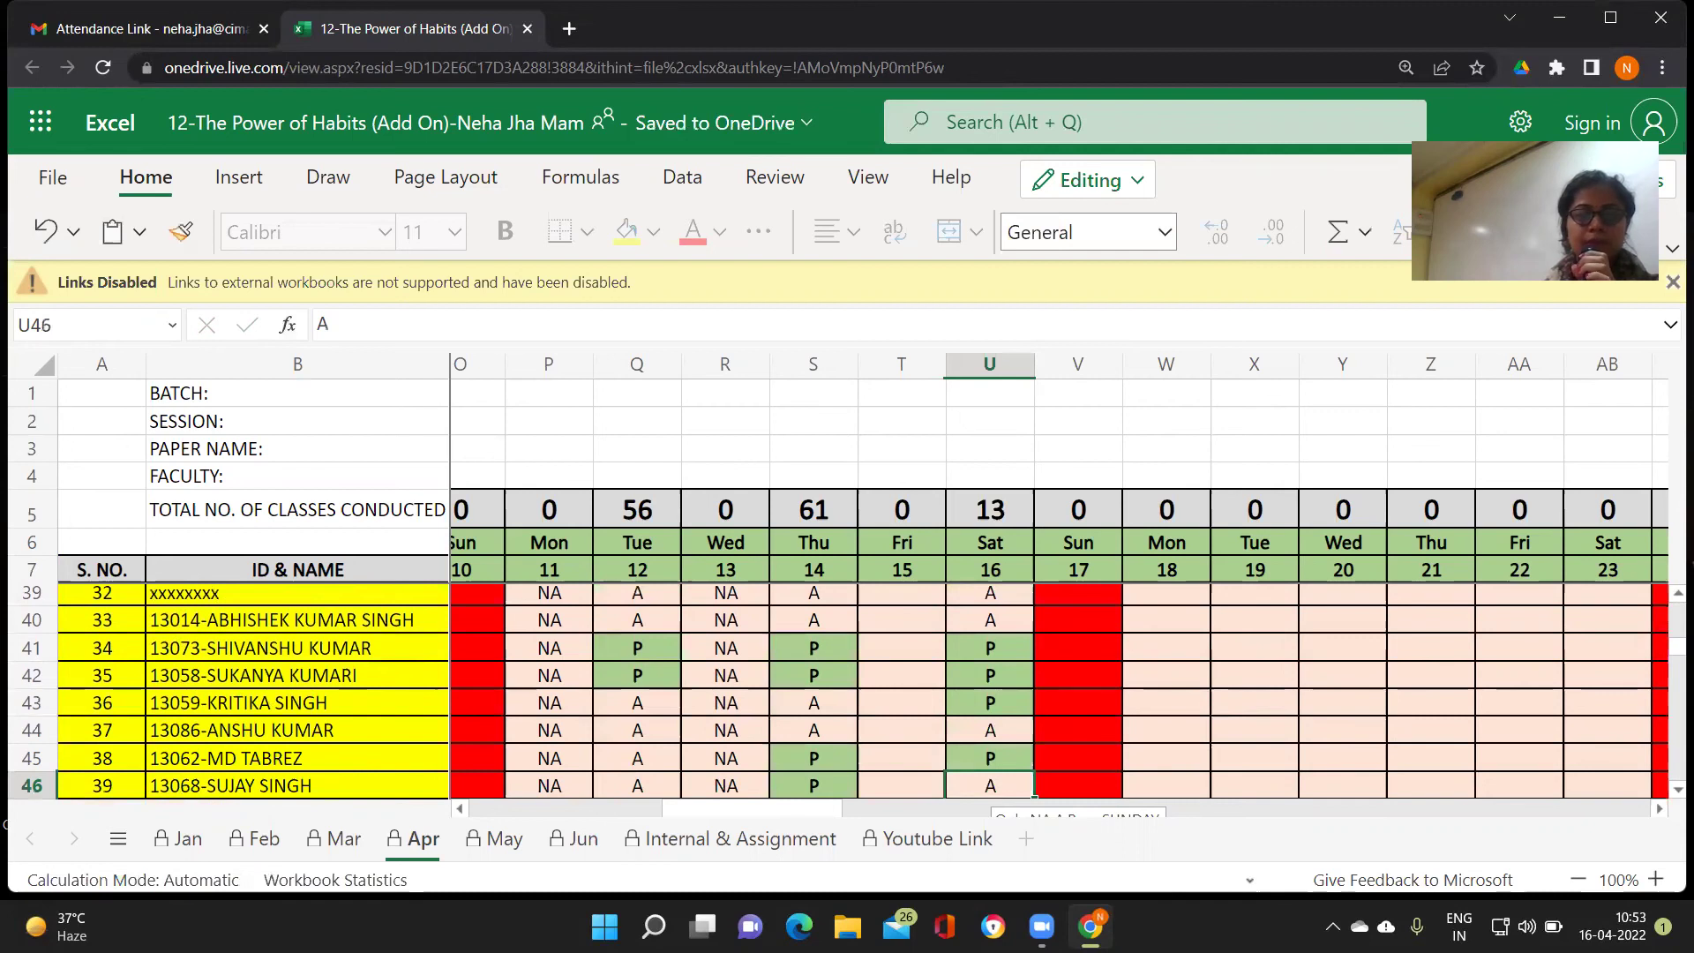
key("Return")
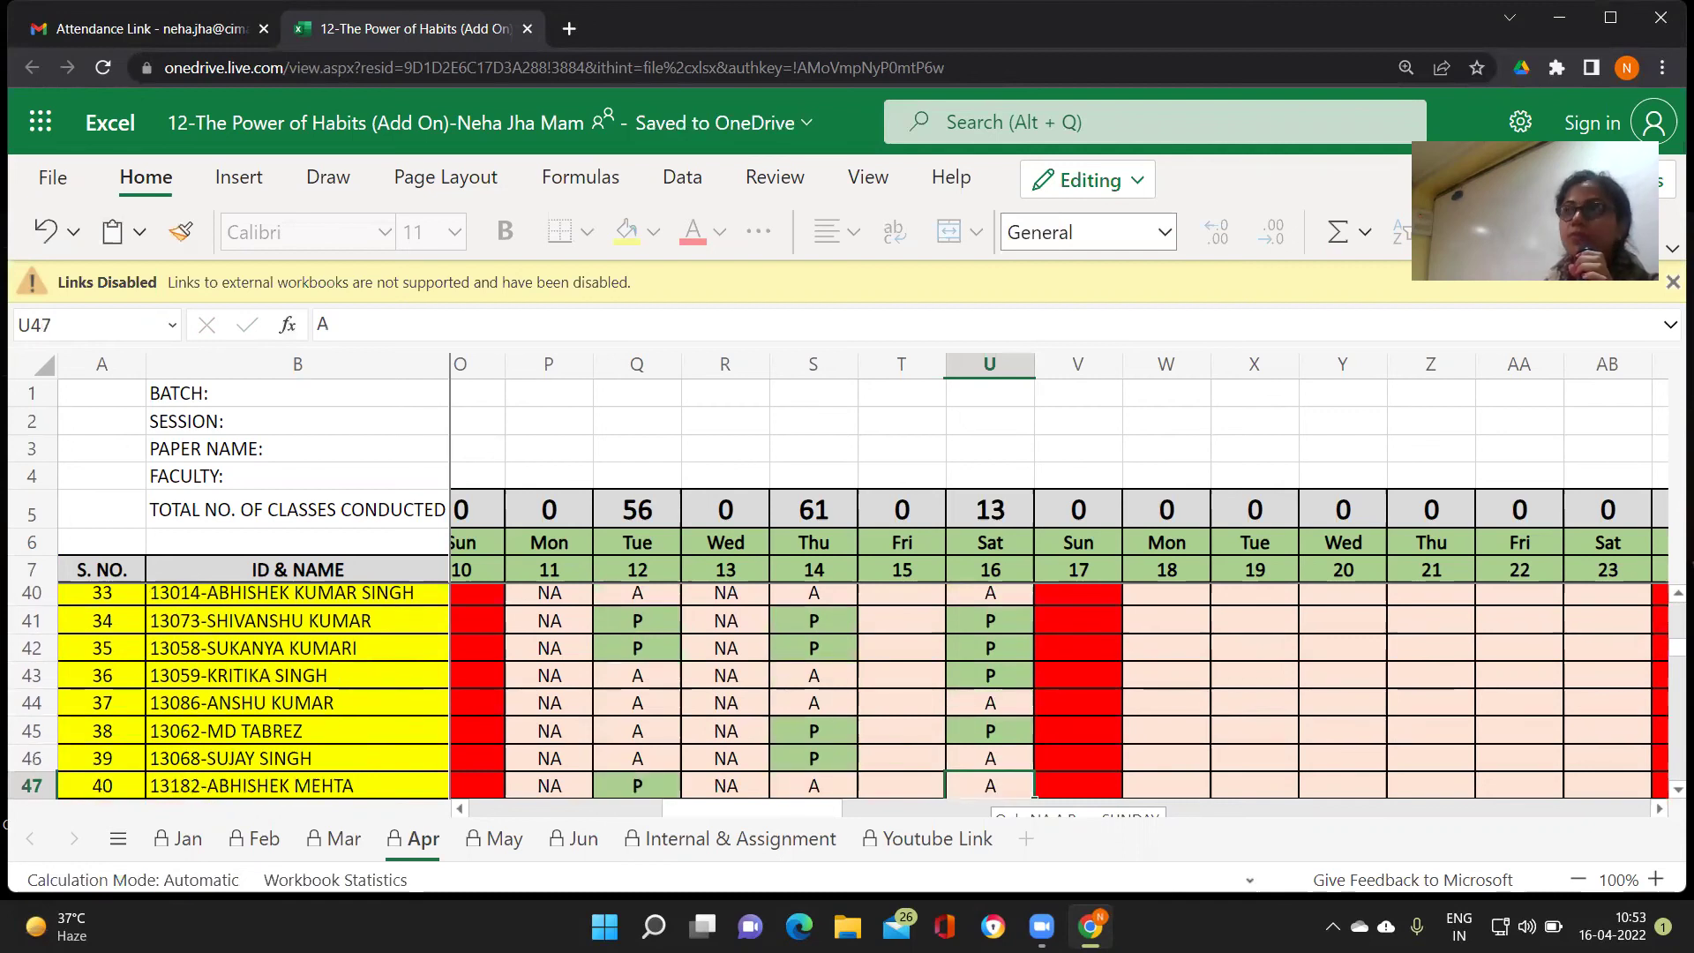
type("P")
key("Return")
Mark serial numbers 41 to 44 as P for 16 April in cells U48 to U51
type("P")
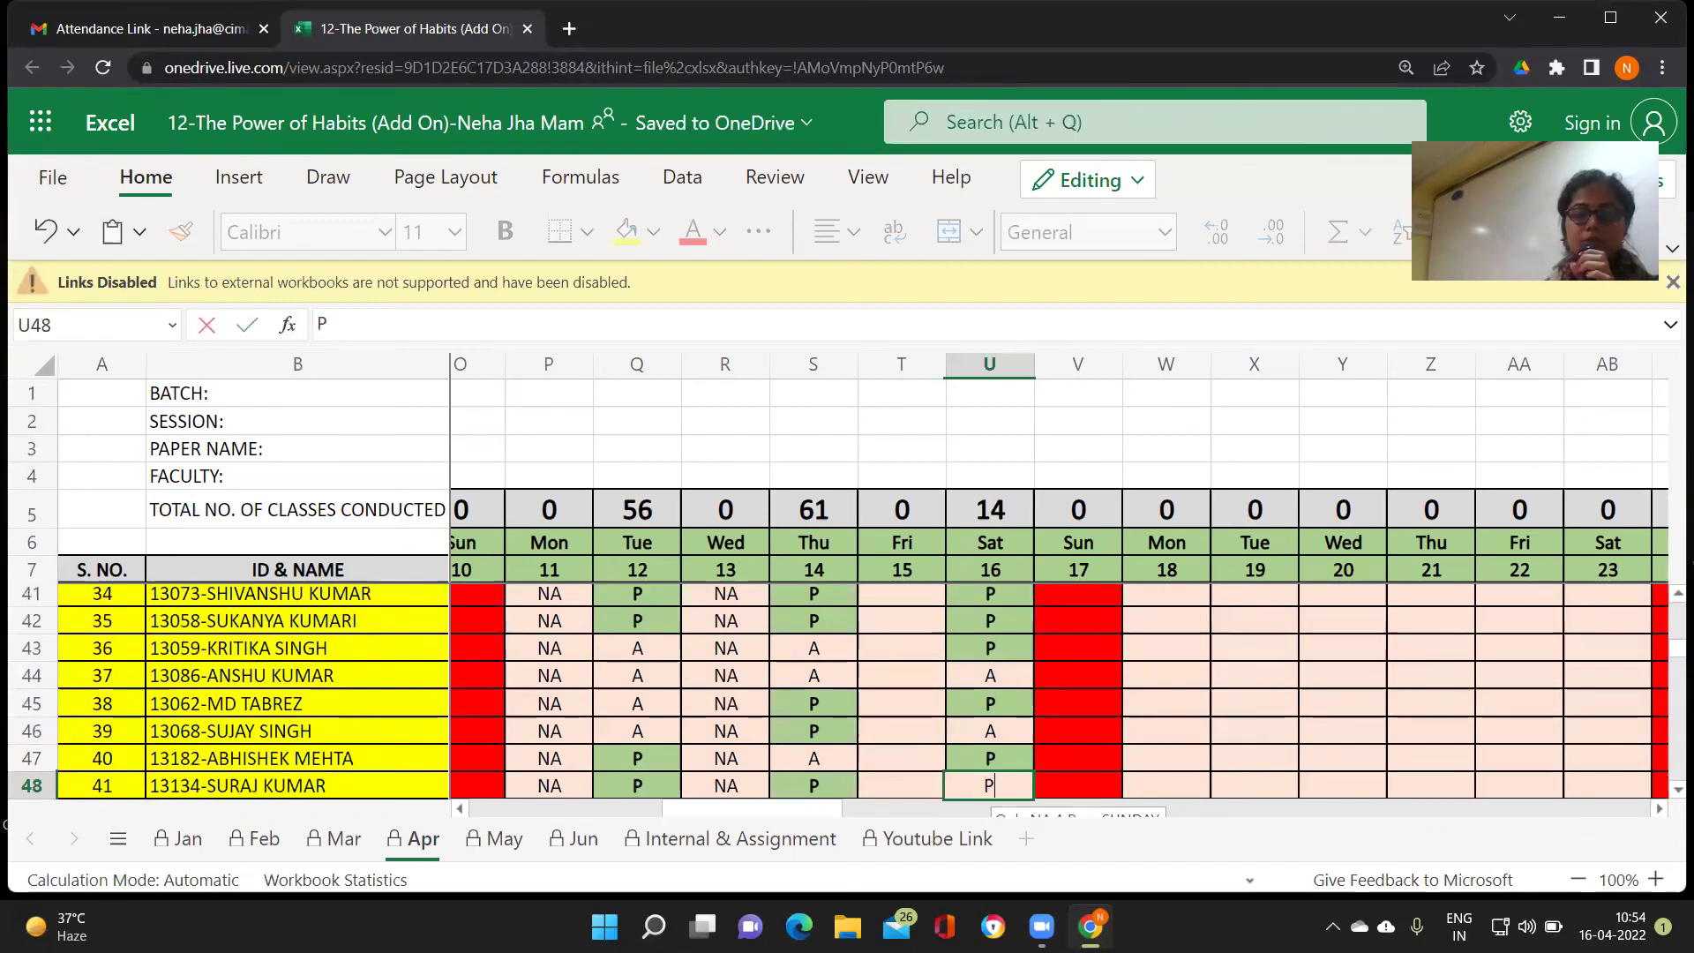
key("Return")
type("P")
key("Return")
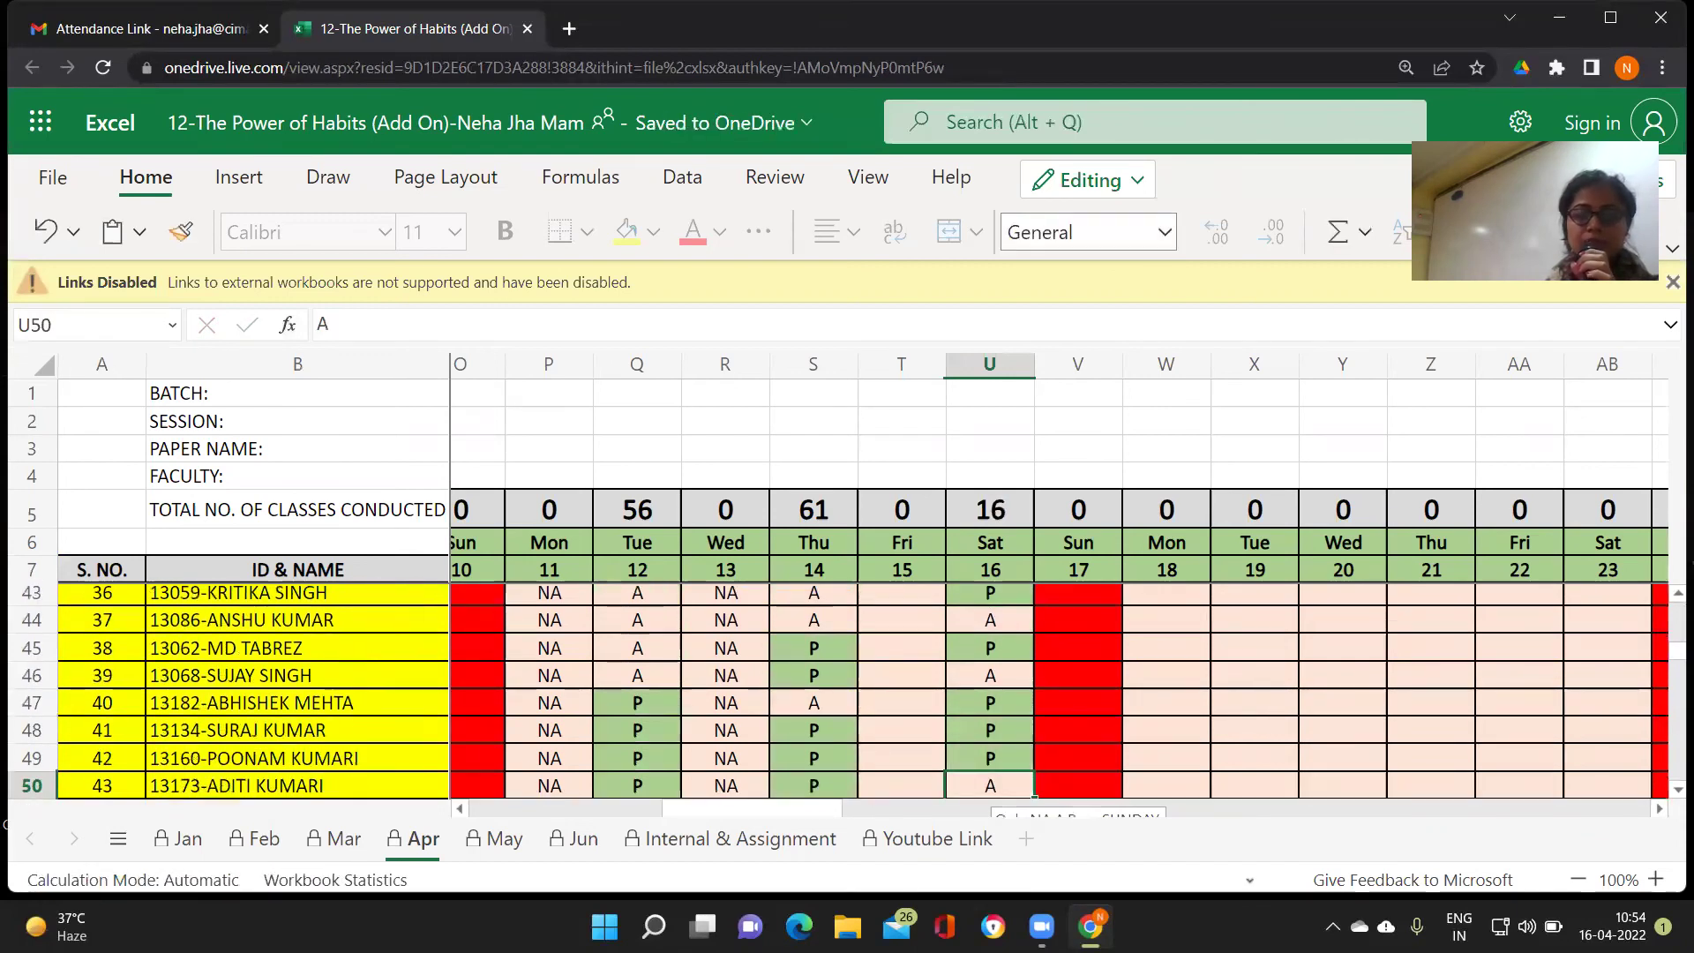
type("P")
key("Return")
type("P")
key("Return")
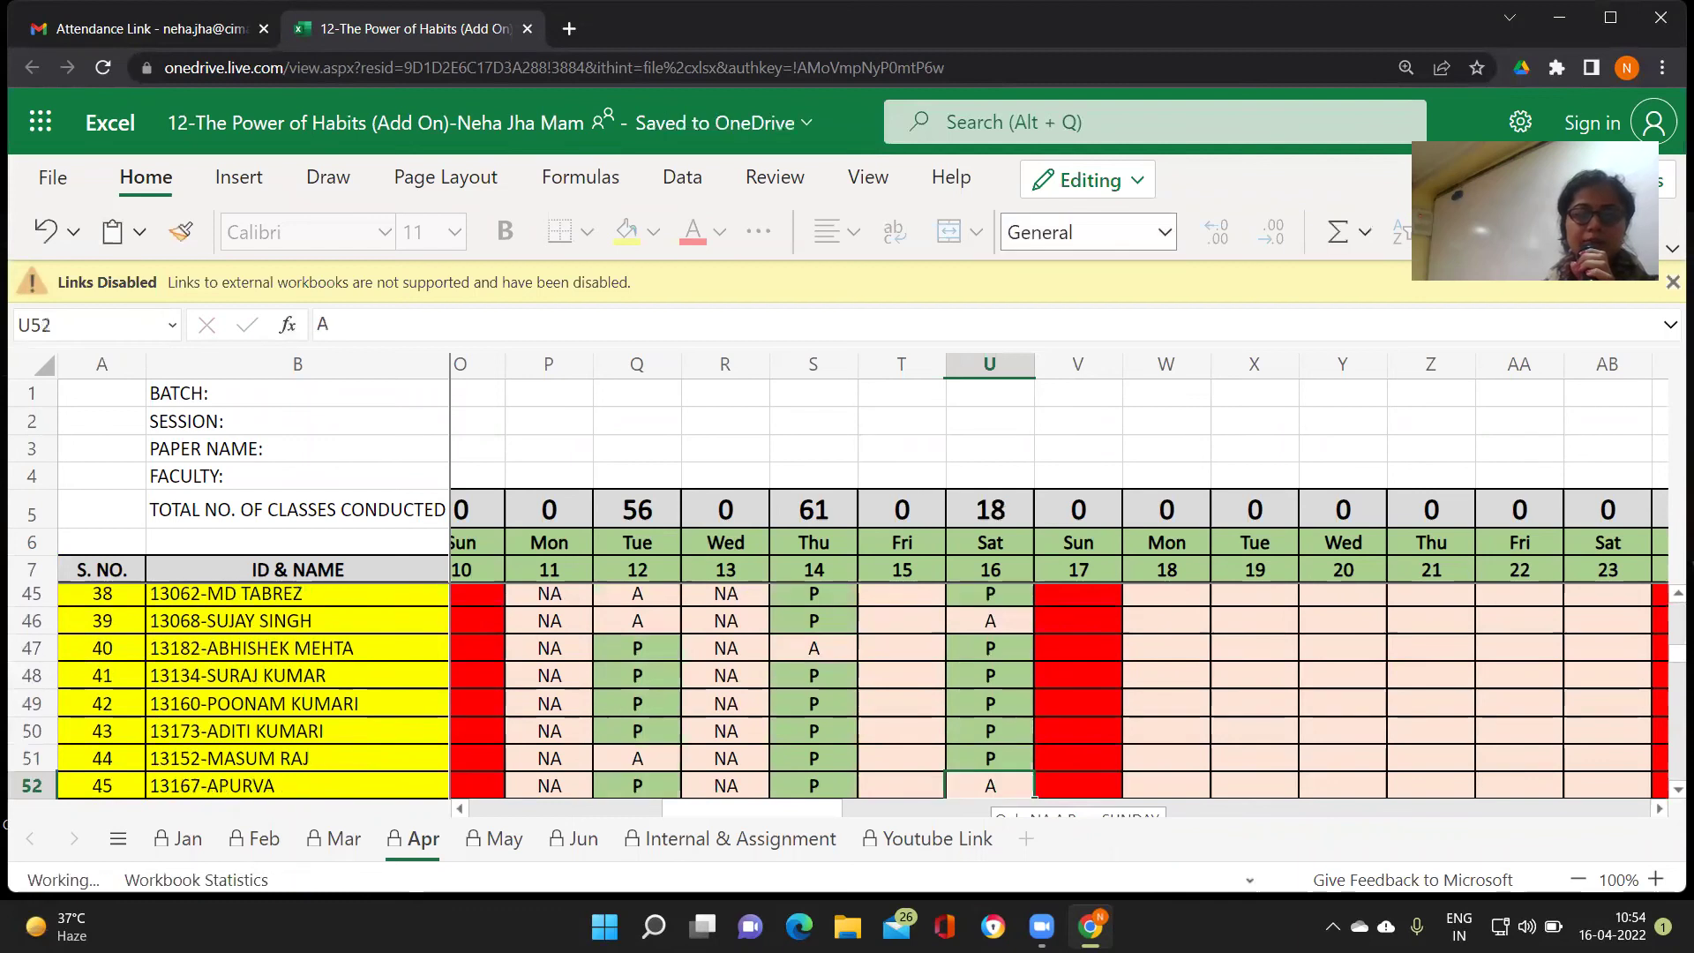
Mark serial numbers 46, 47 and 48 as P for 16 April in cells U53 to U55
key("Return")
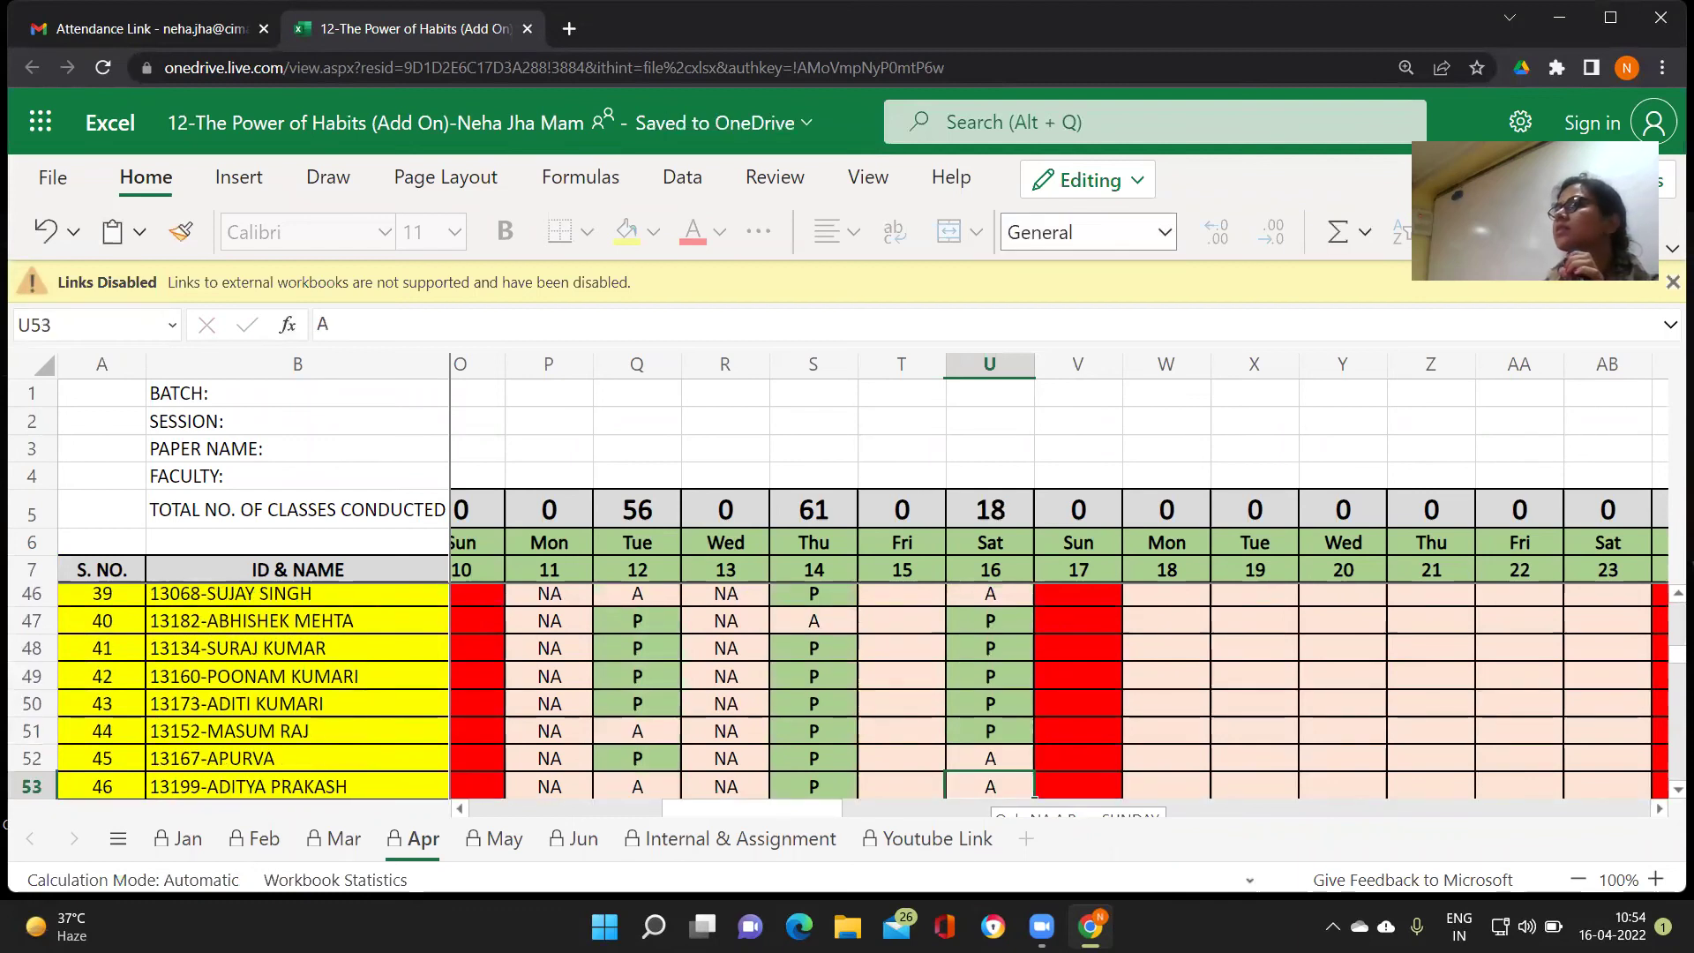
type("P")
key("Return")
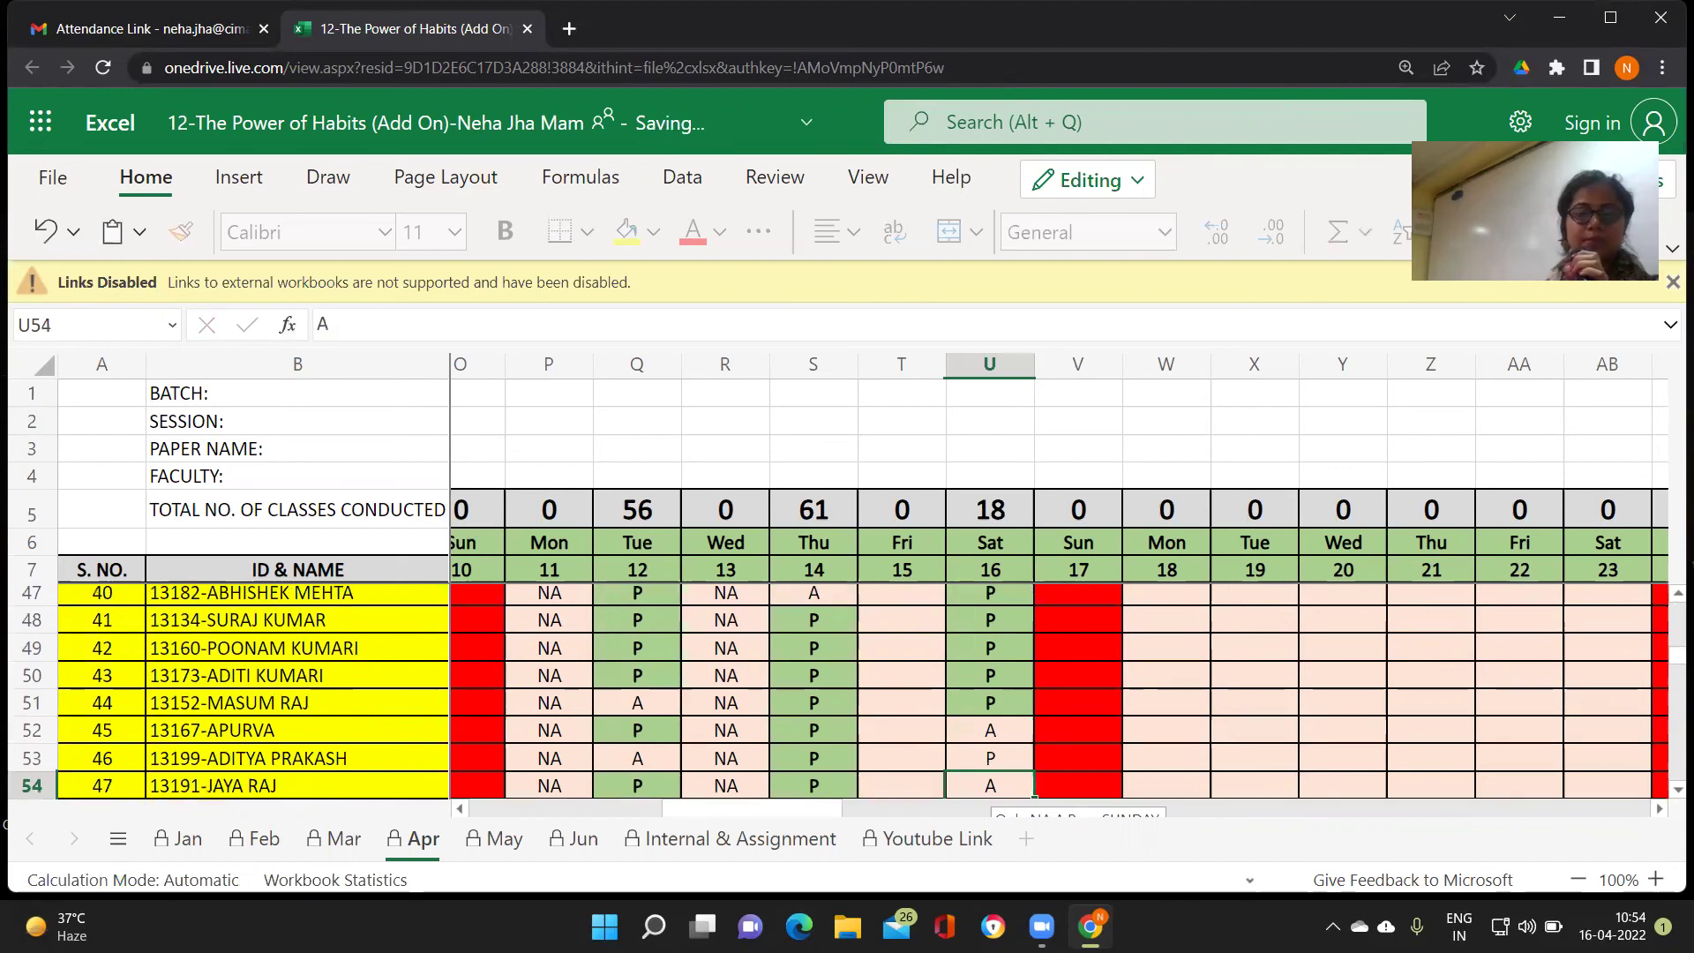
type("P")
key("Return")
type("P")
key("Return")
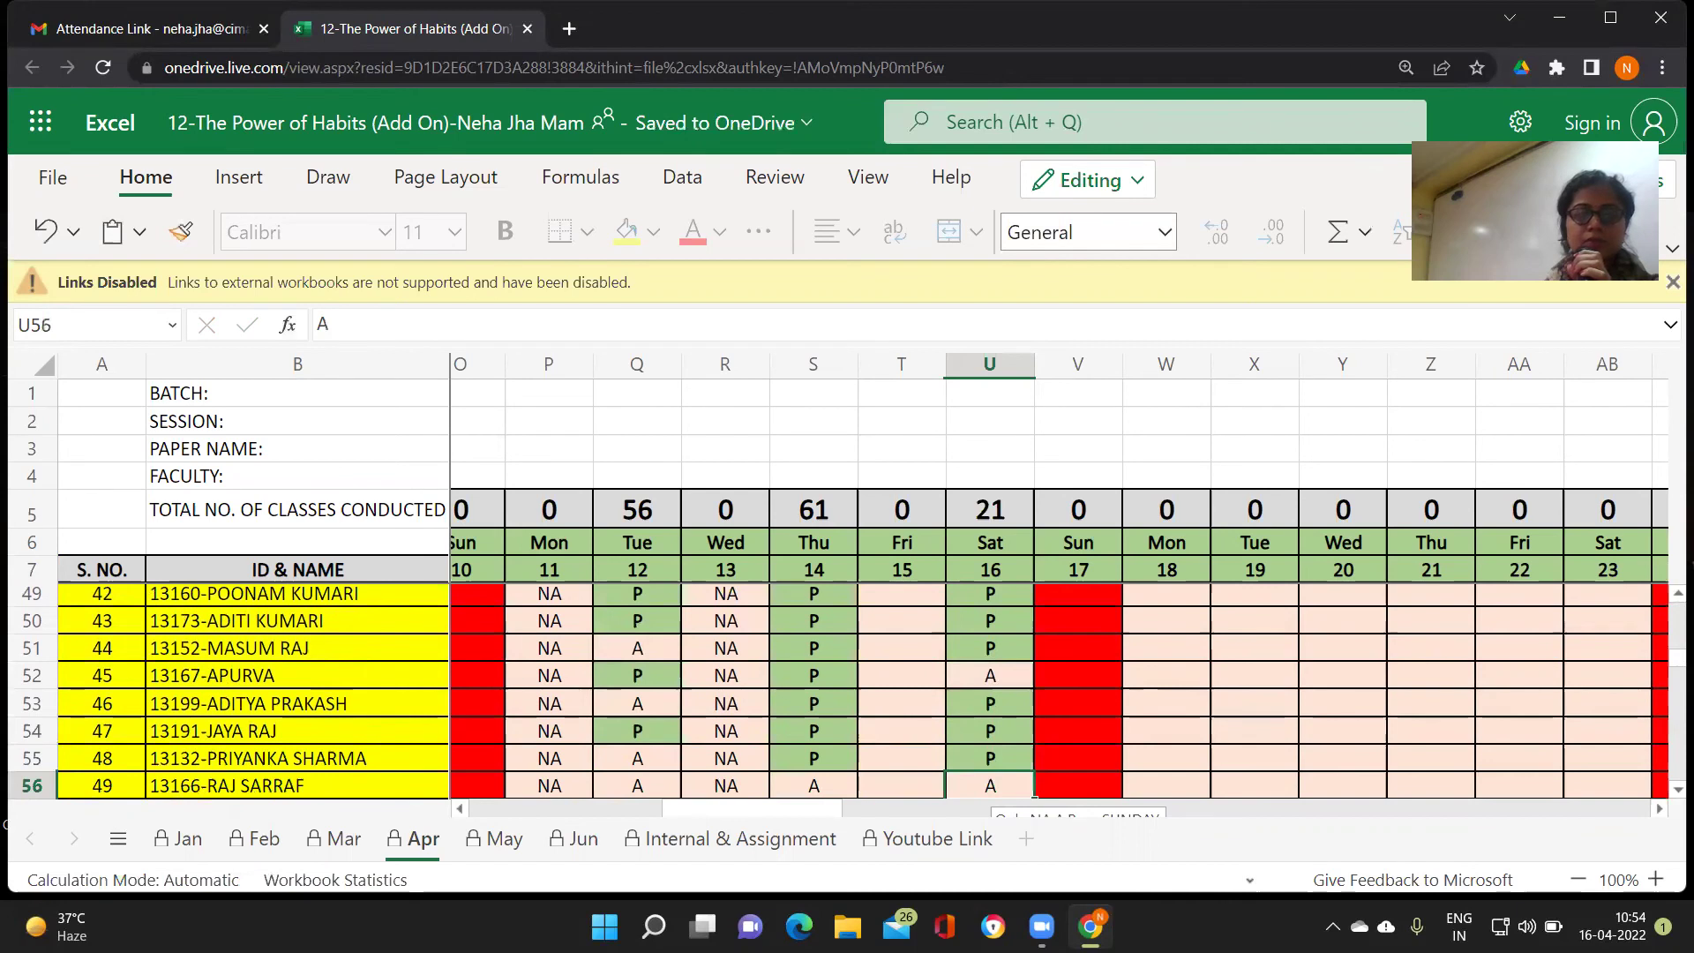
Mark serial numbers 51 to 54 as P for 16 April in cells U58 to U61
key("Return")
key("Return")
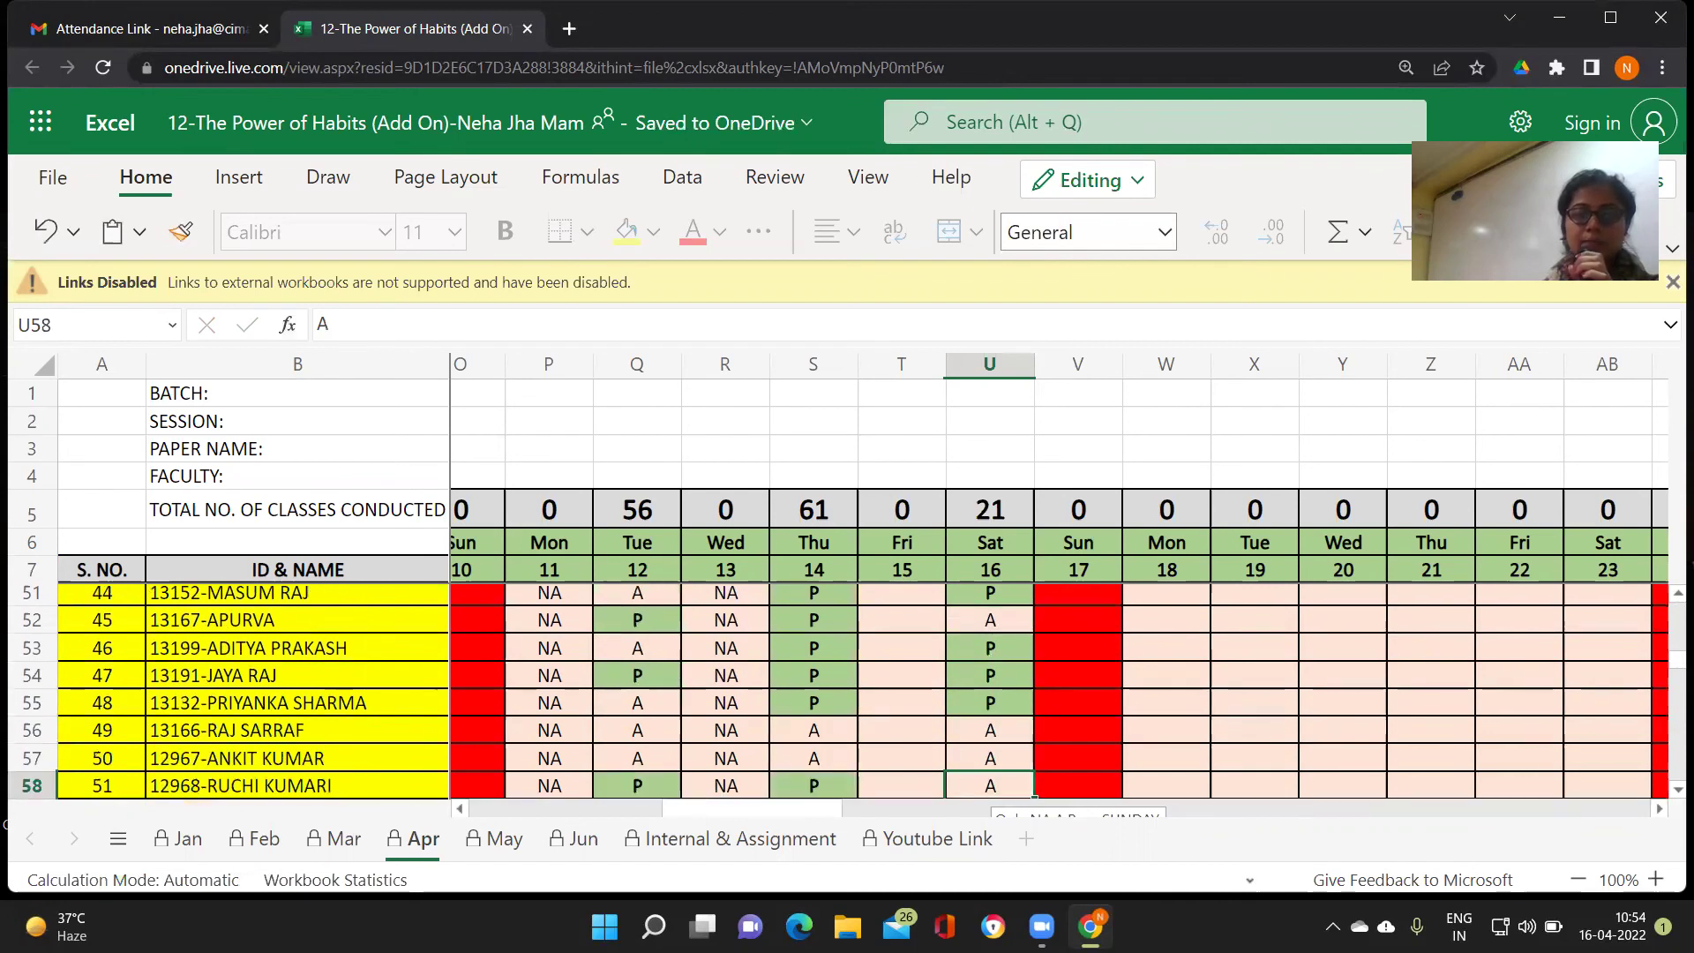
type("P")
key("Return")
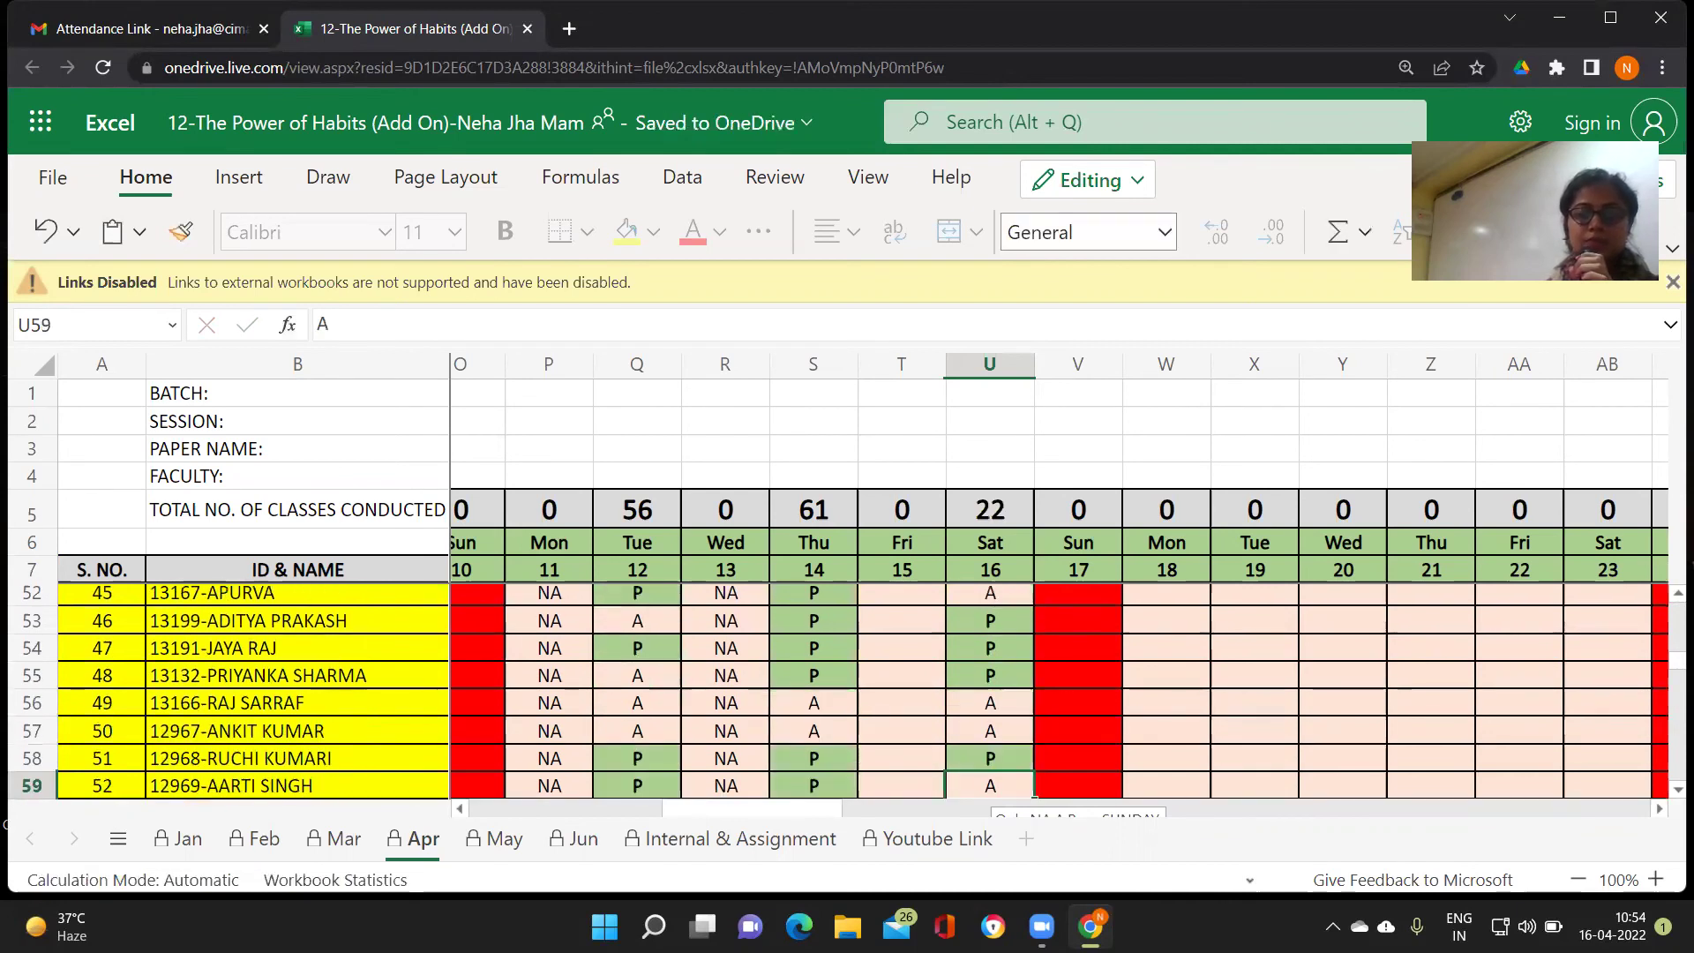
type("P")
key("Return")
type("P")
key("Return")
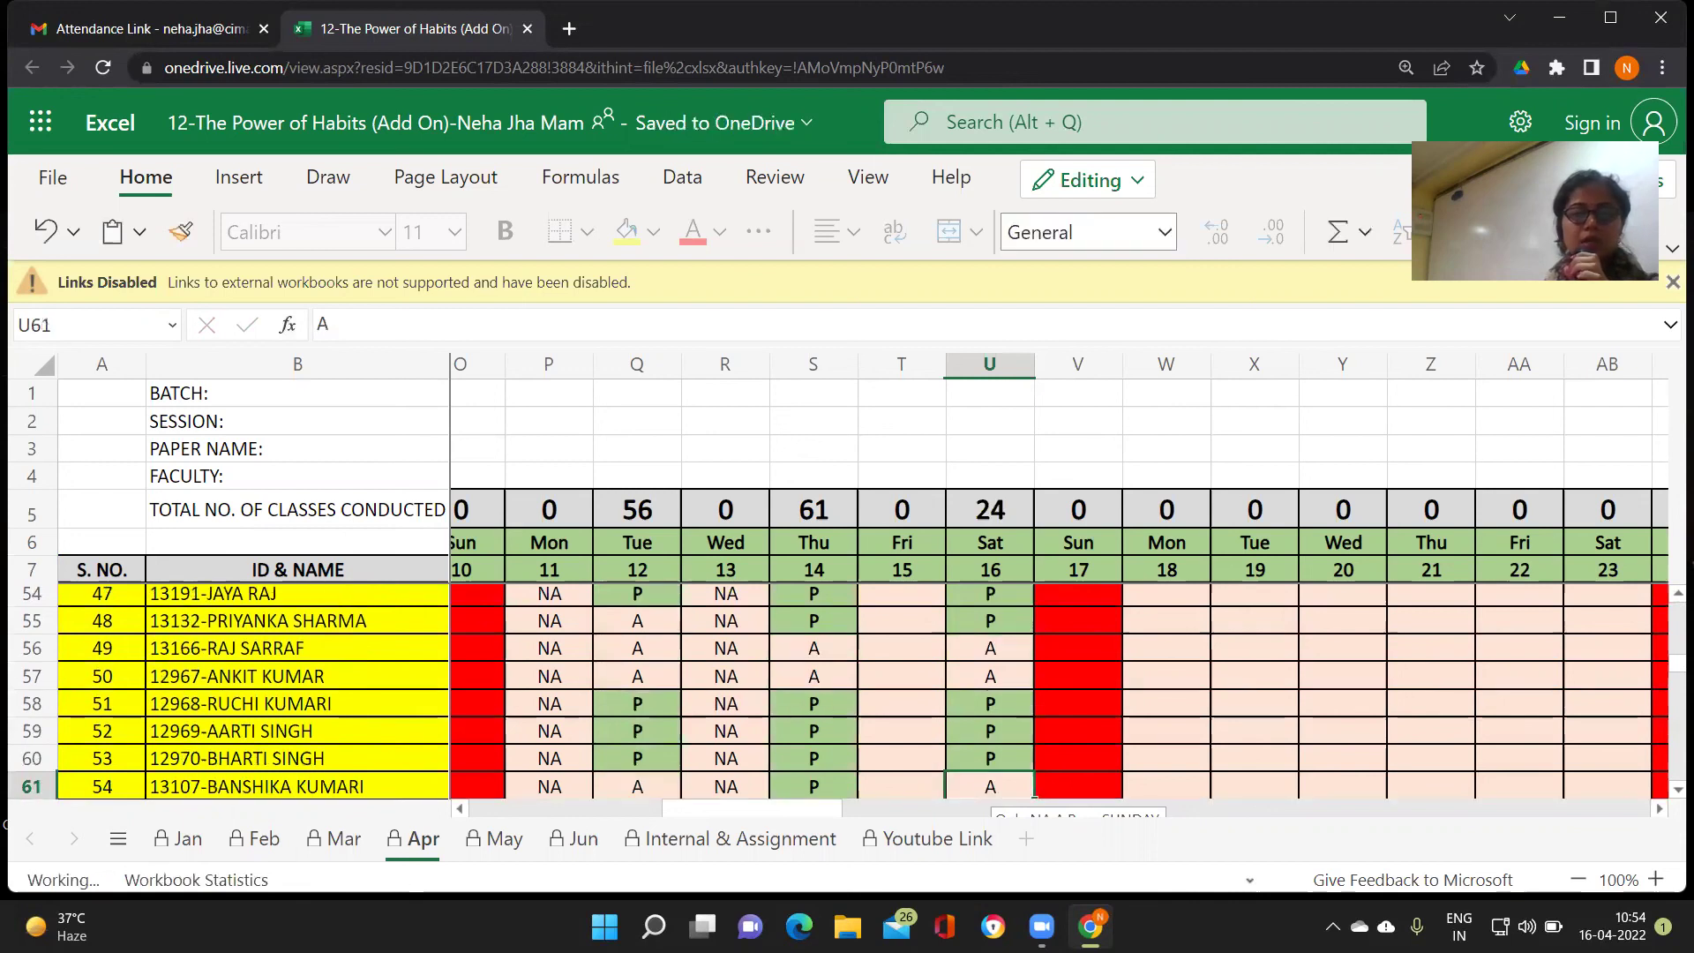
type("P")
key("Return")
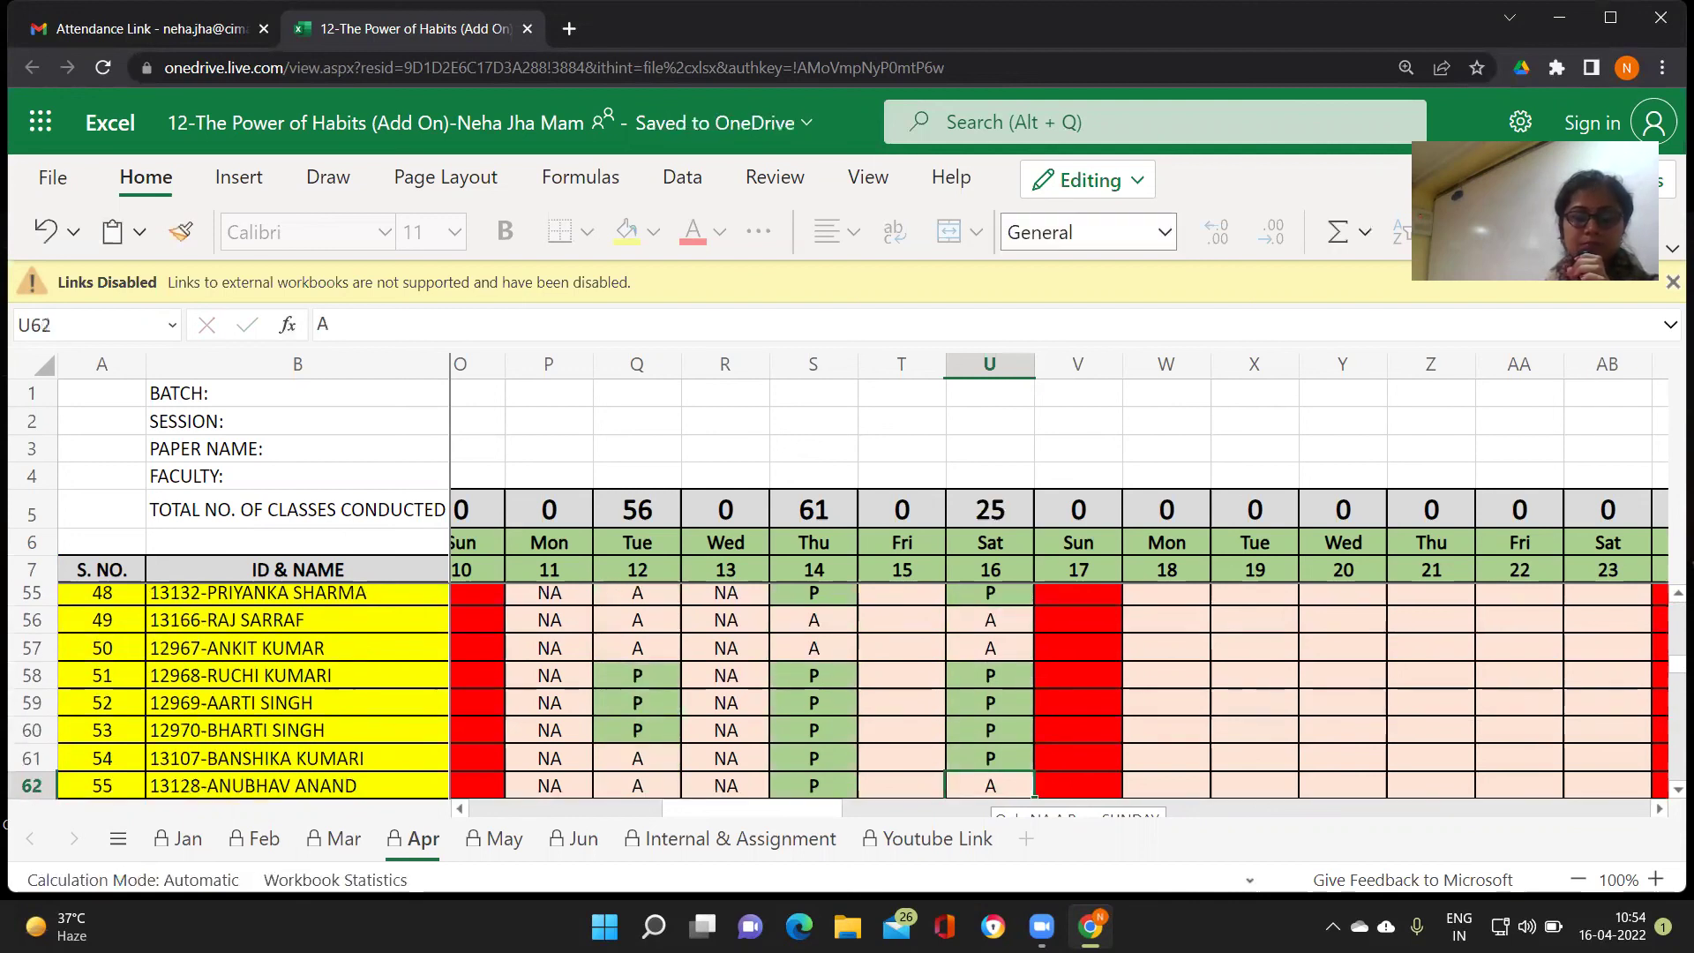
Mark serial number 61 as P for 16 April in cell U68, leaving serial numbers 55 to 60 as A
key("Return")
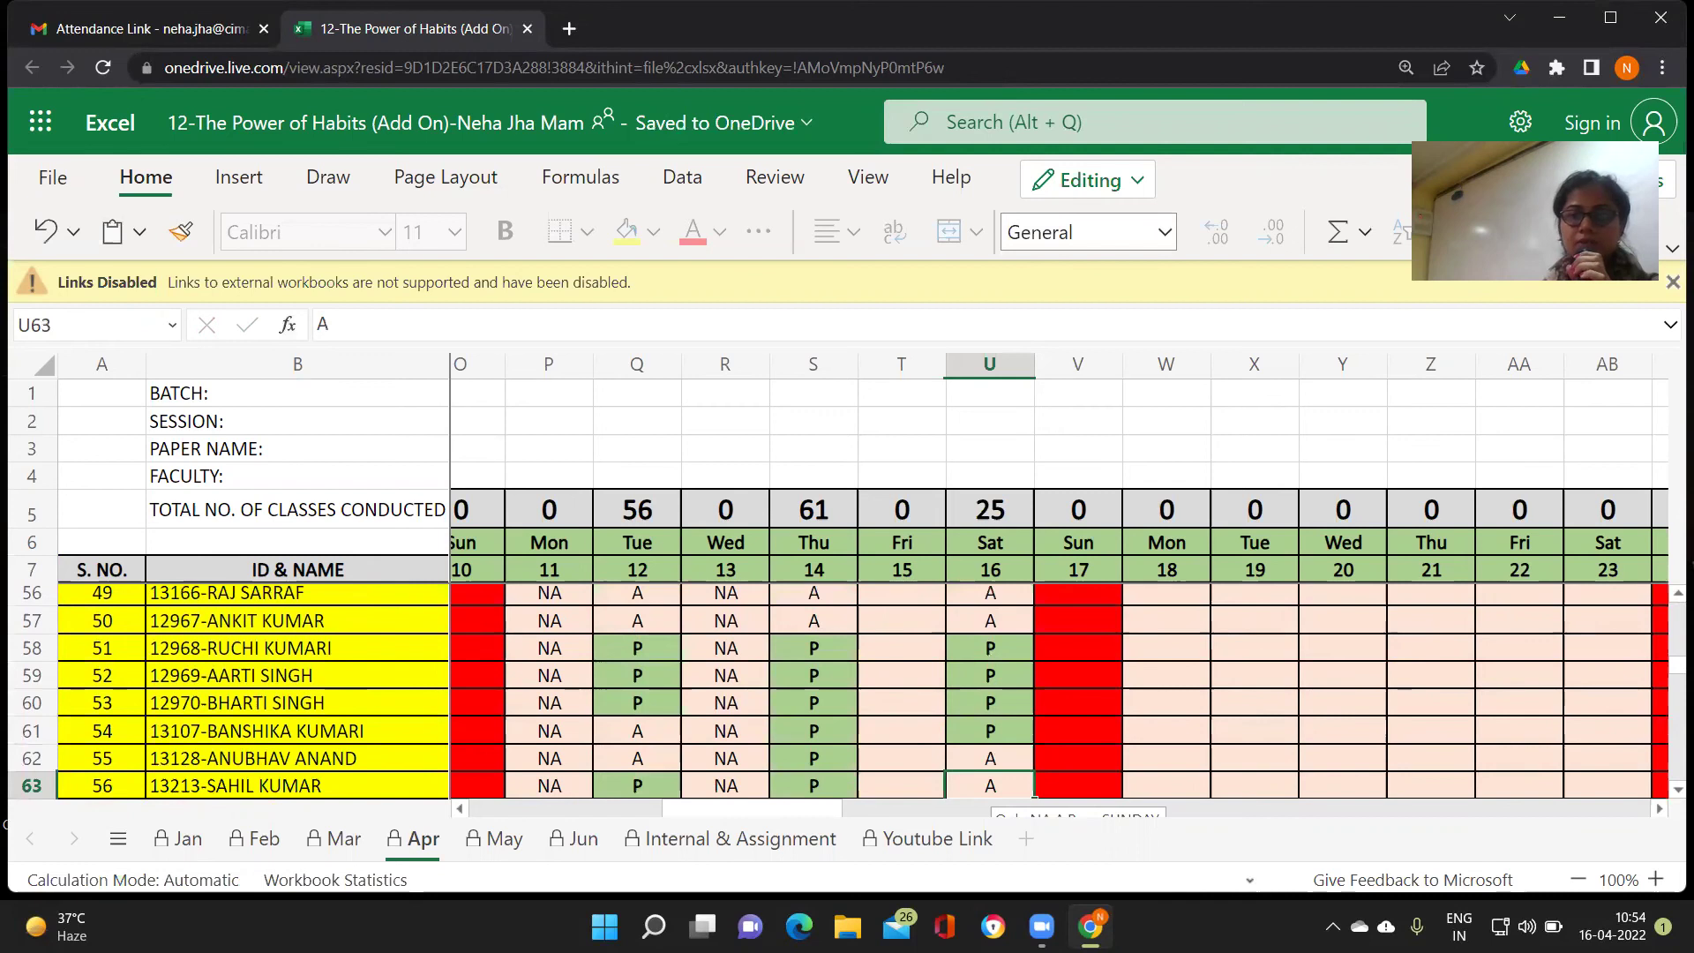
key("Return")
key("Return")
key("Return")
key("Return")
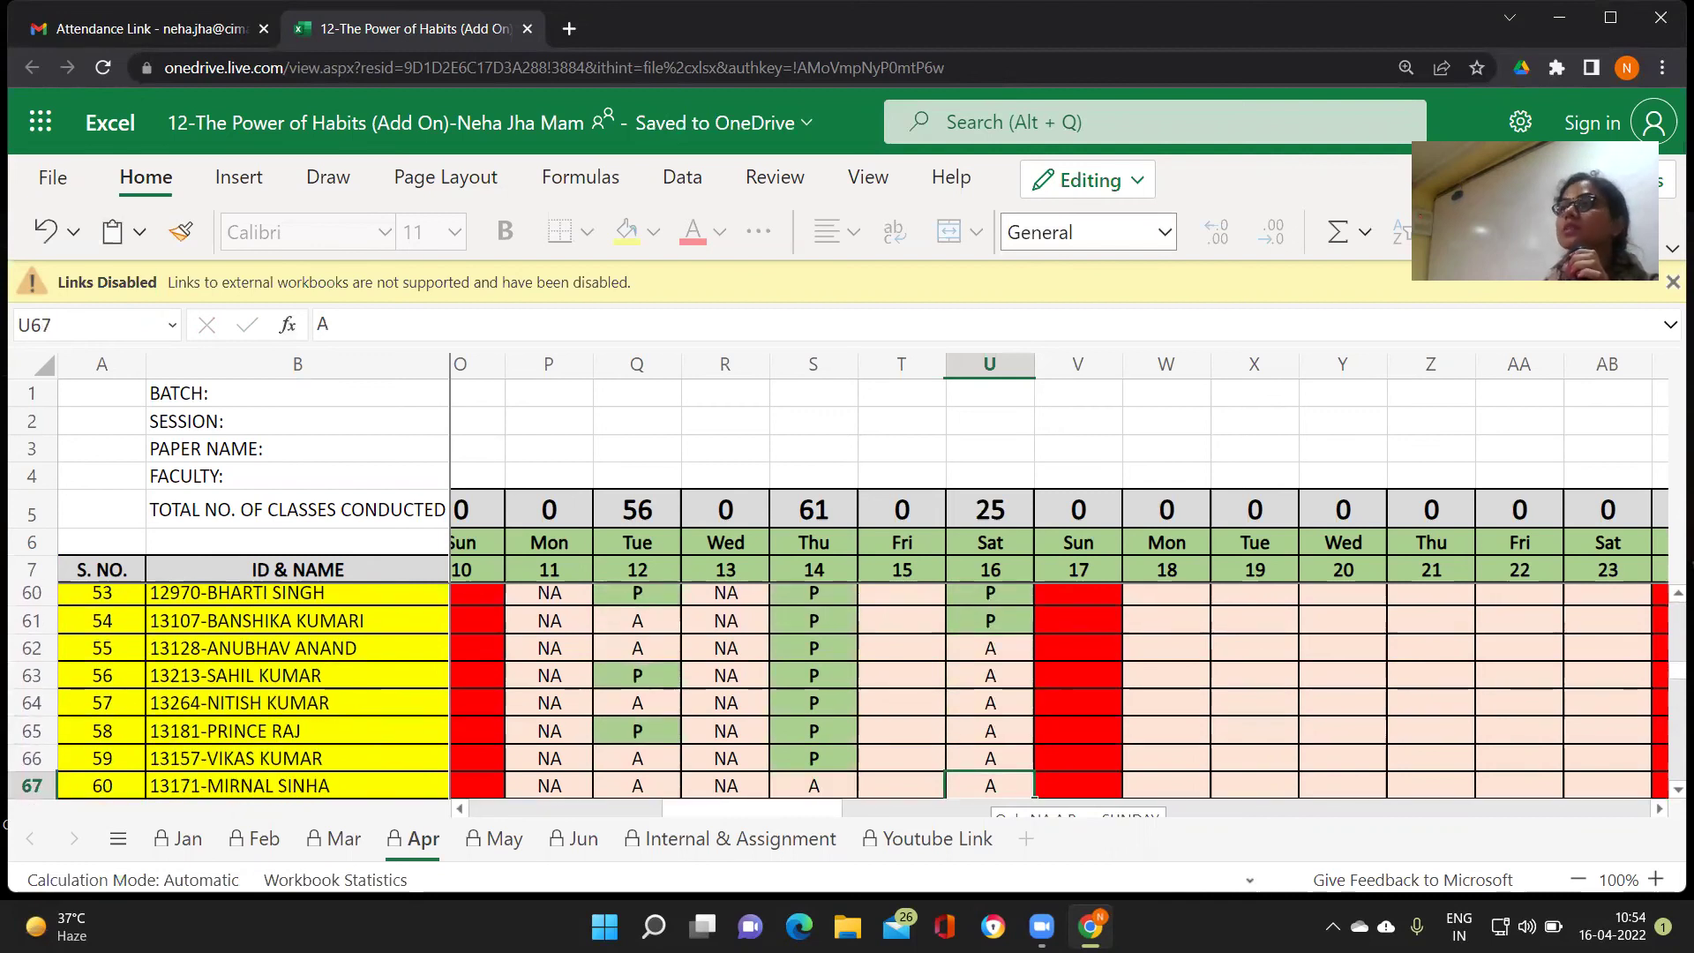
key("Return")
type("p")
key("Return")
type("[")
key("Return")
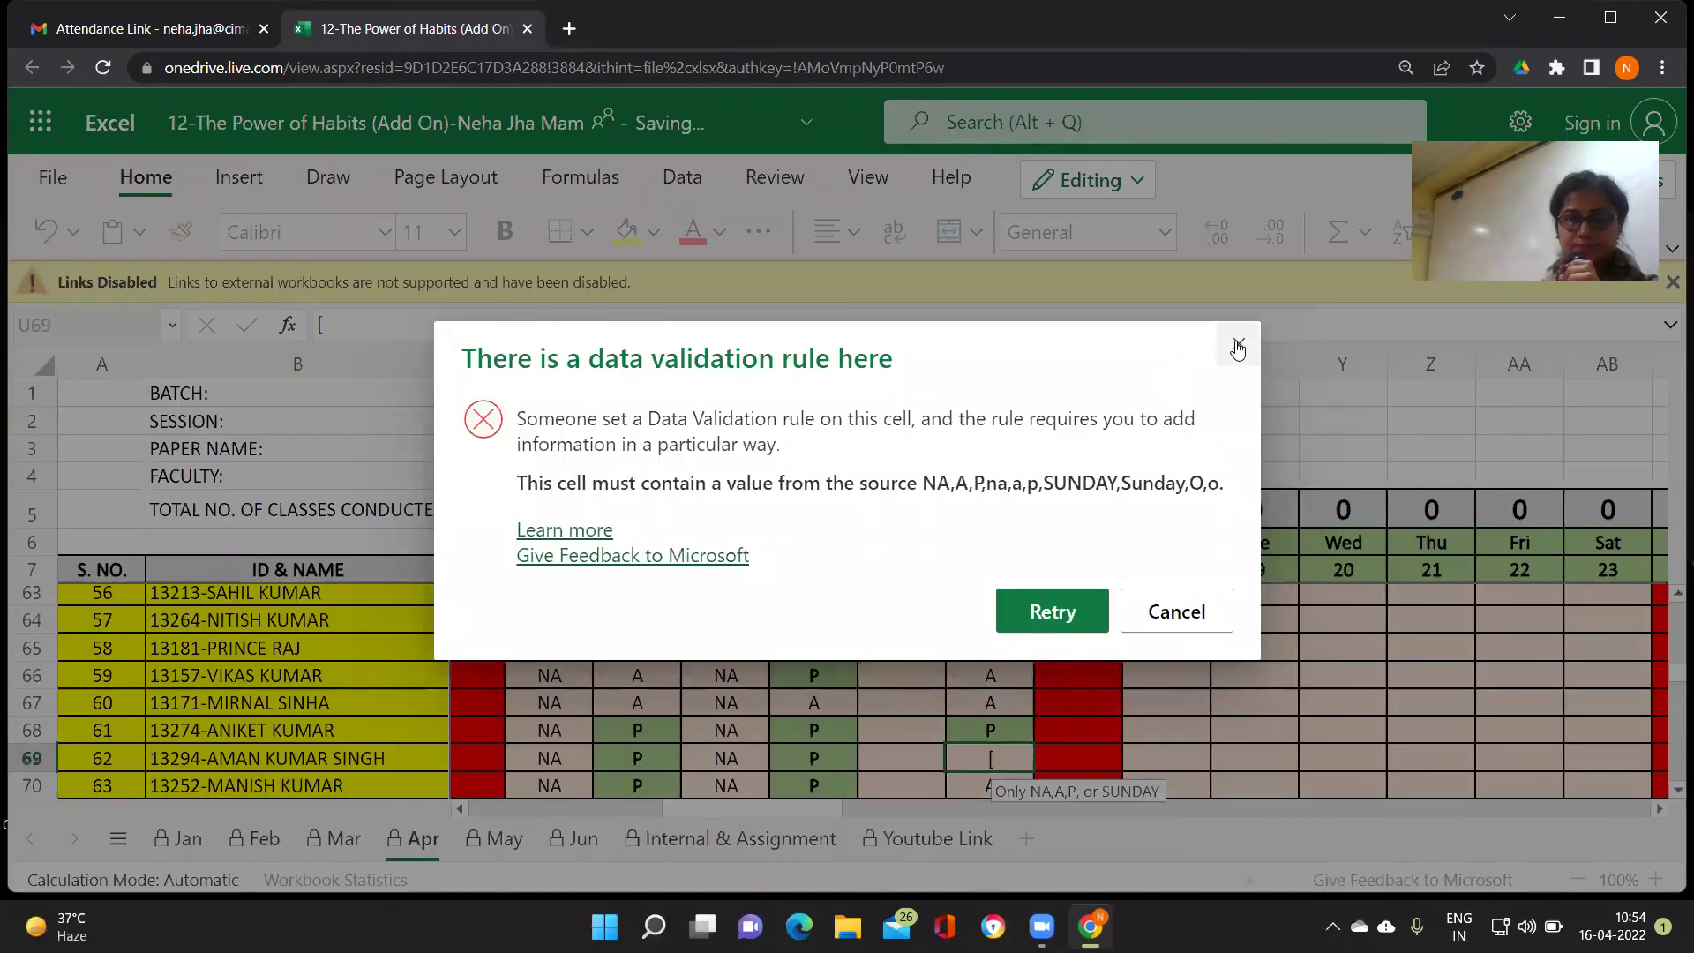
left_click(1238, 345)
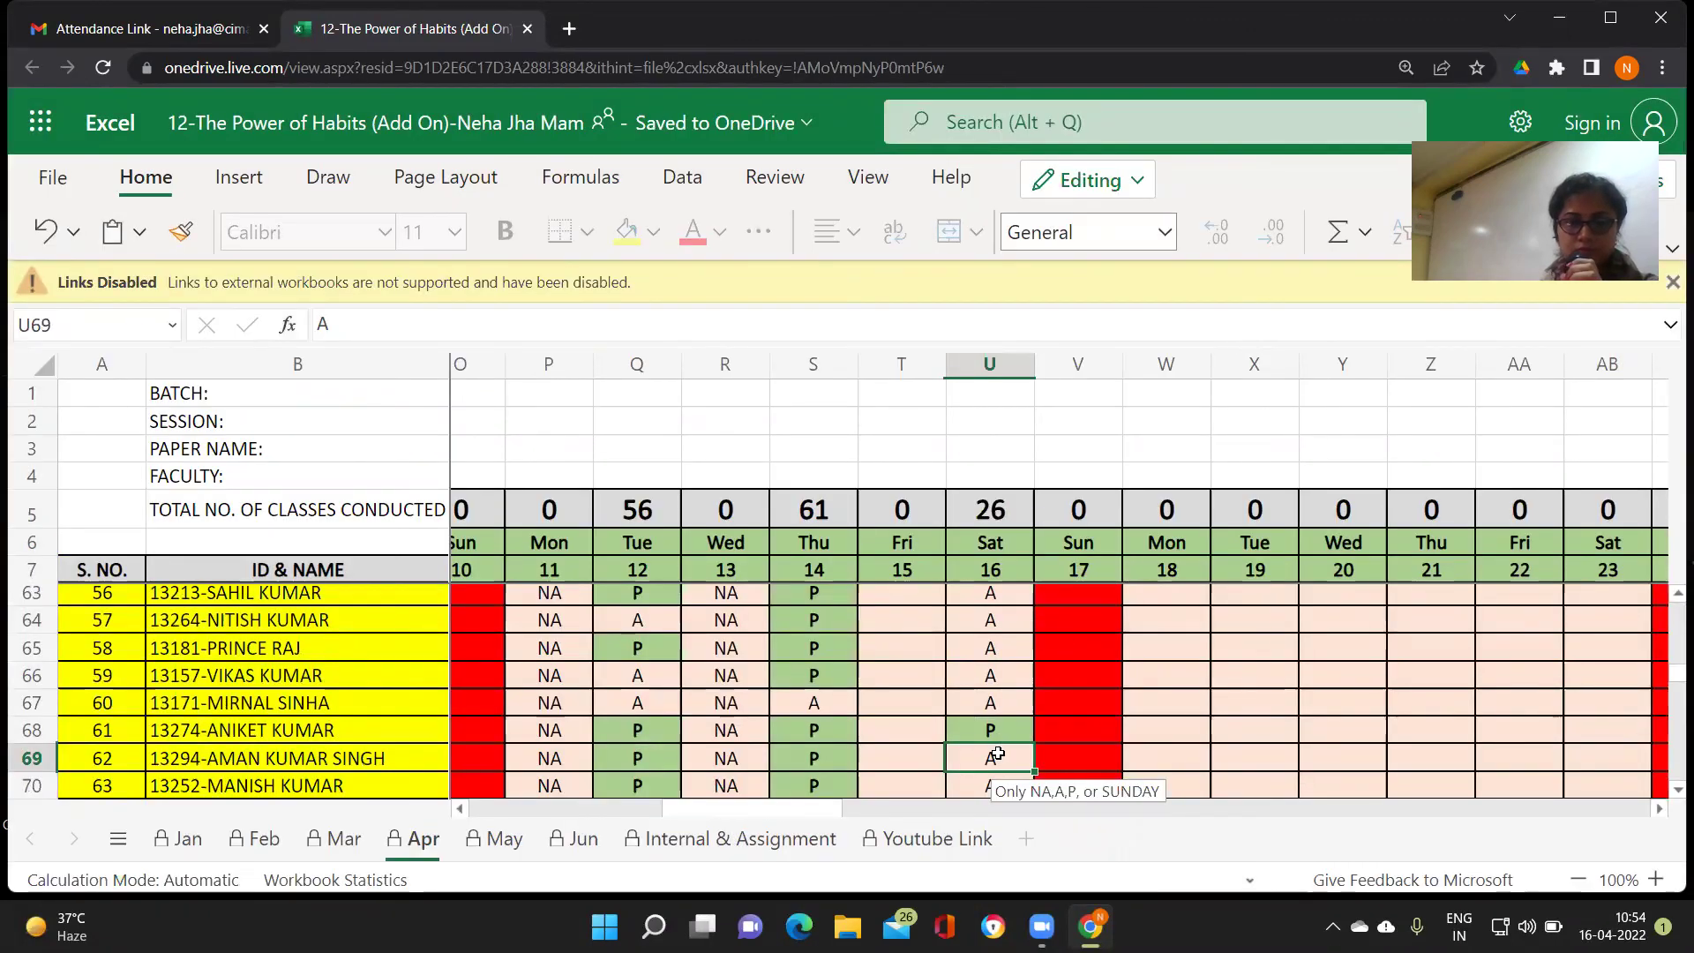
Mark serial numbers 62 and 63 as P for 16 April in cells U69 and U70
type("P")
key("Return")
type("P")
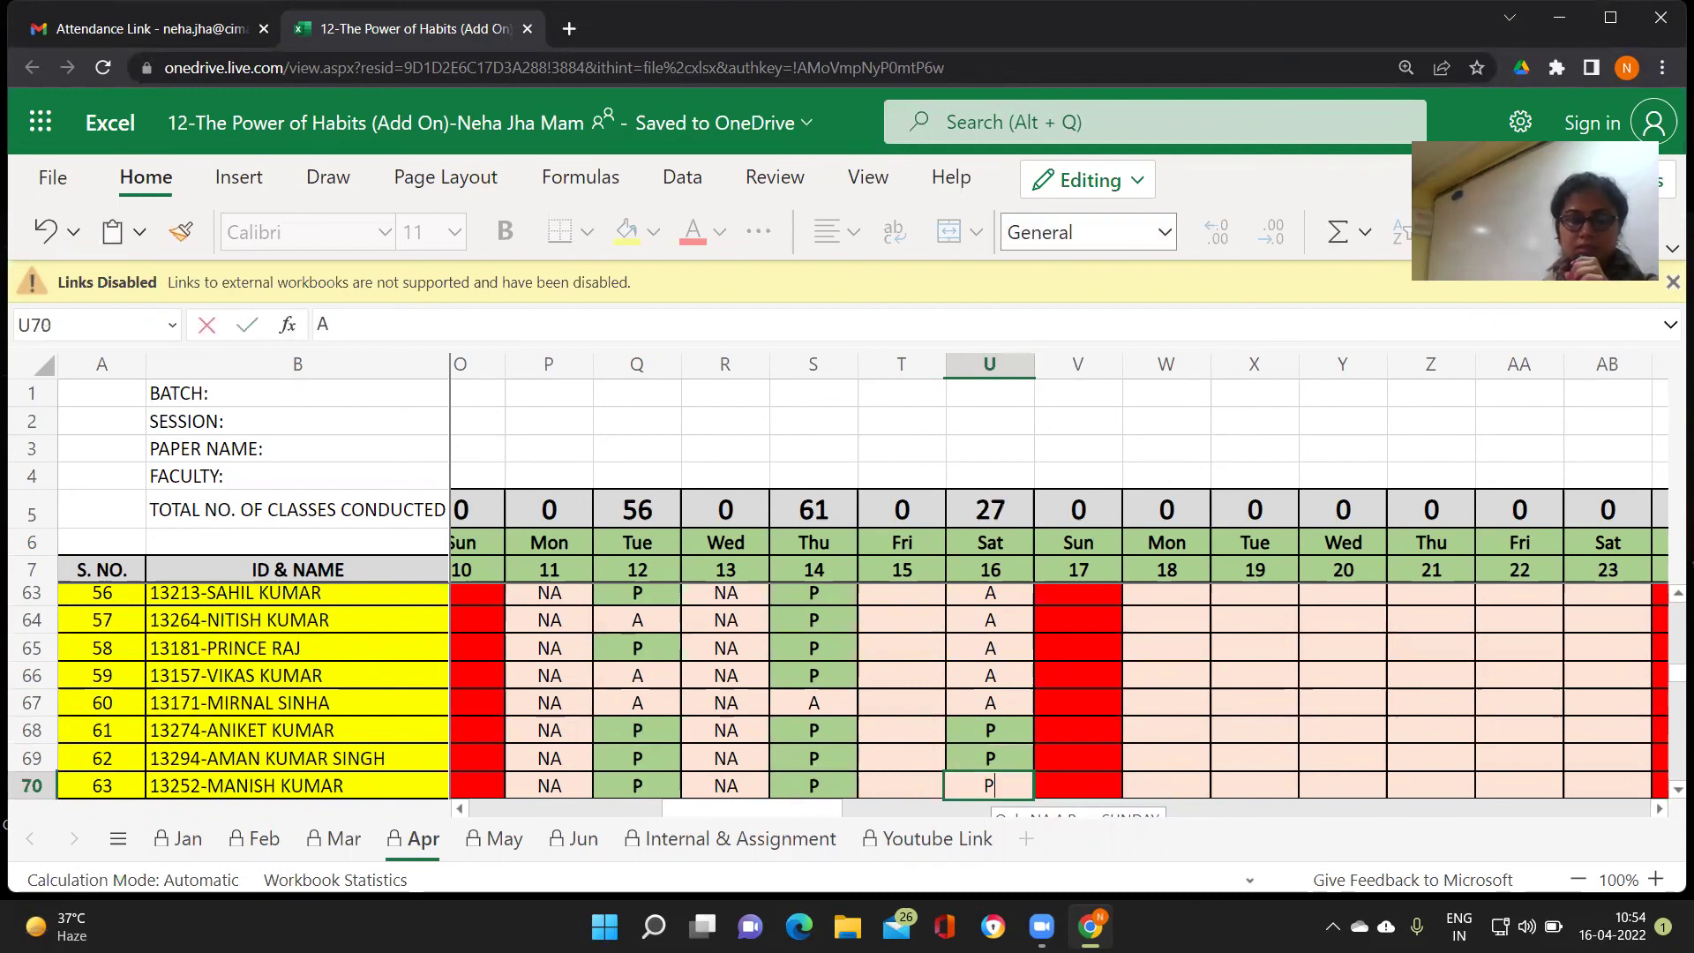
key("Return")
Mark serial numbers 66, 68, 69 and 70 as P for 16 April in cells U73 and U75 to U77
key("Return")
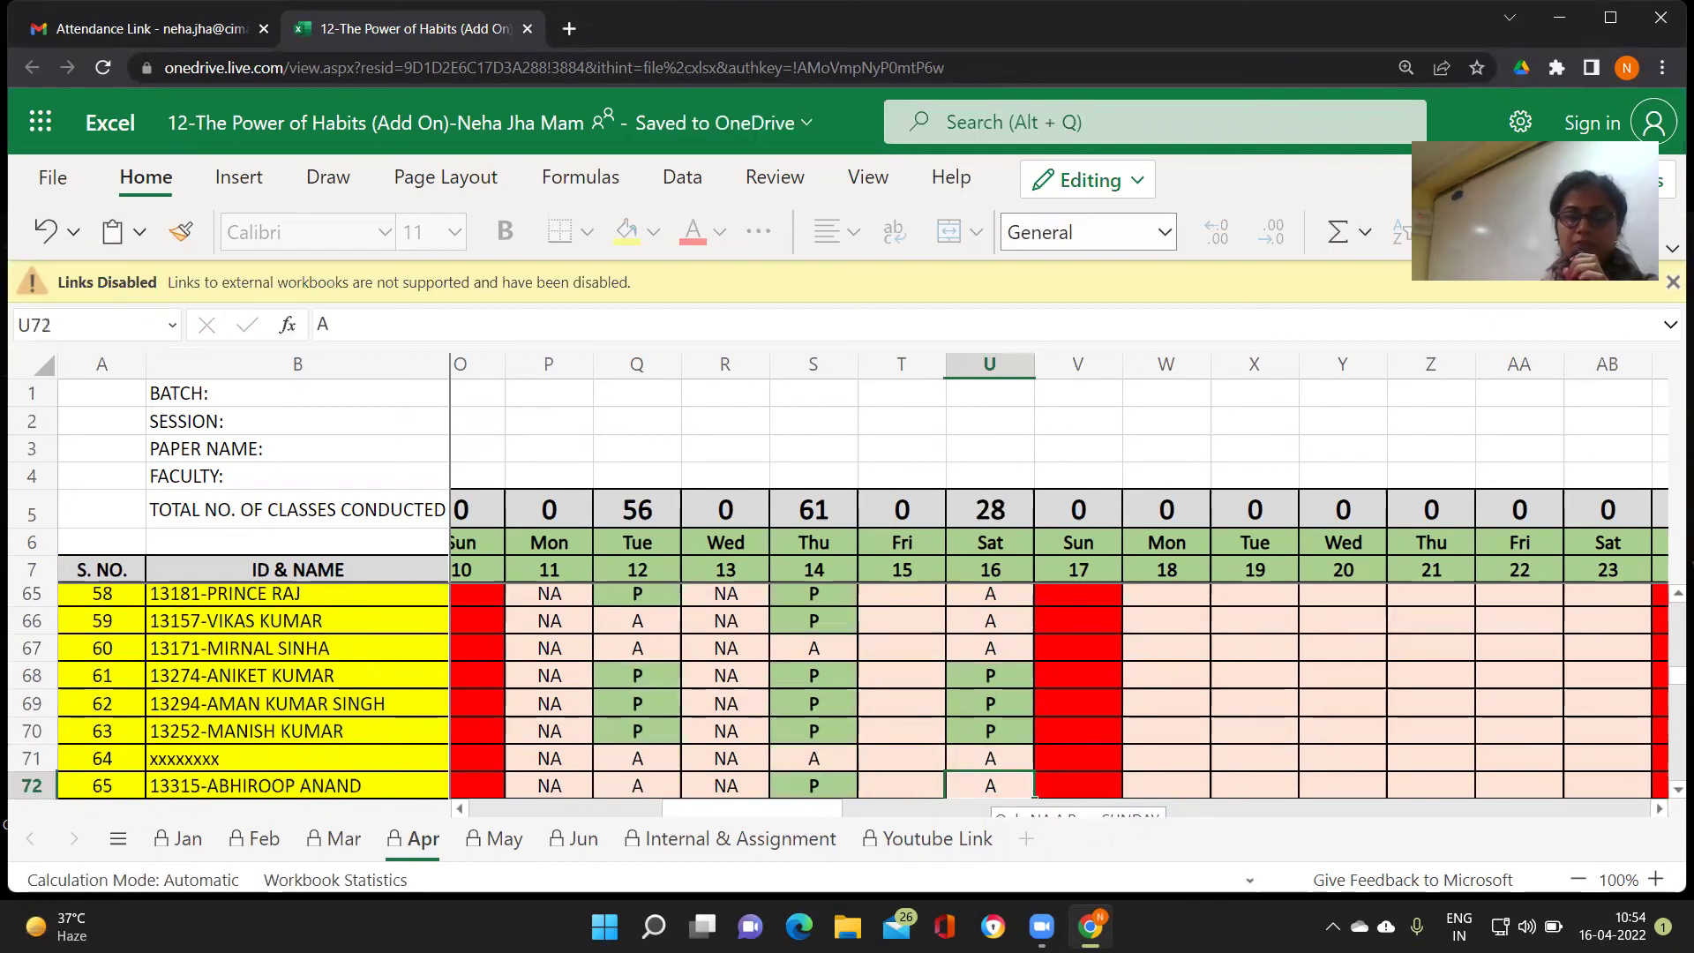
key("Return")
type("P")
key("Return")
key("Return")
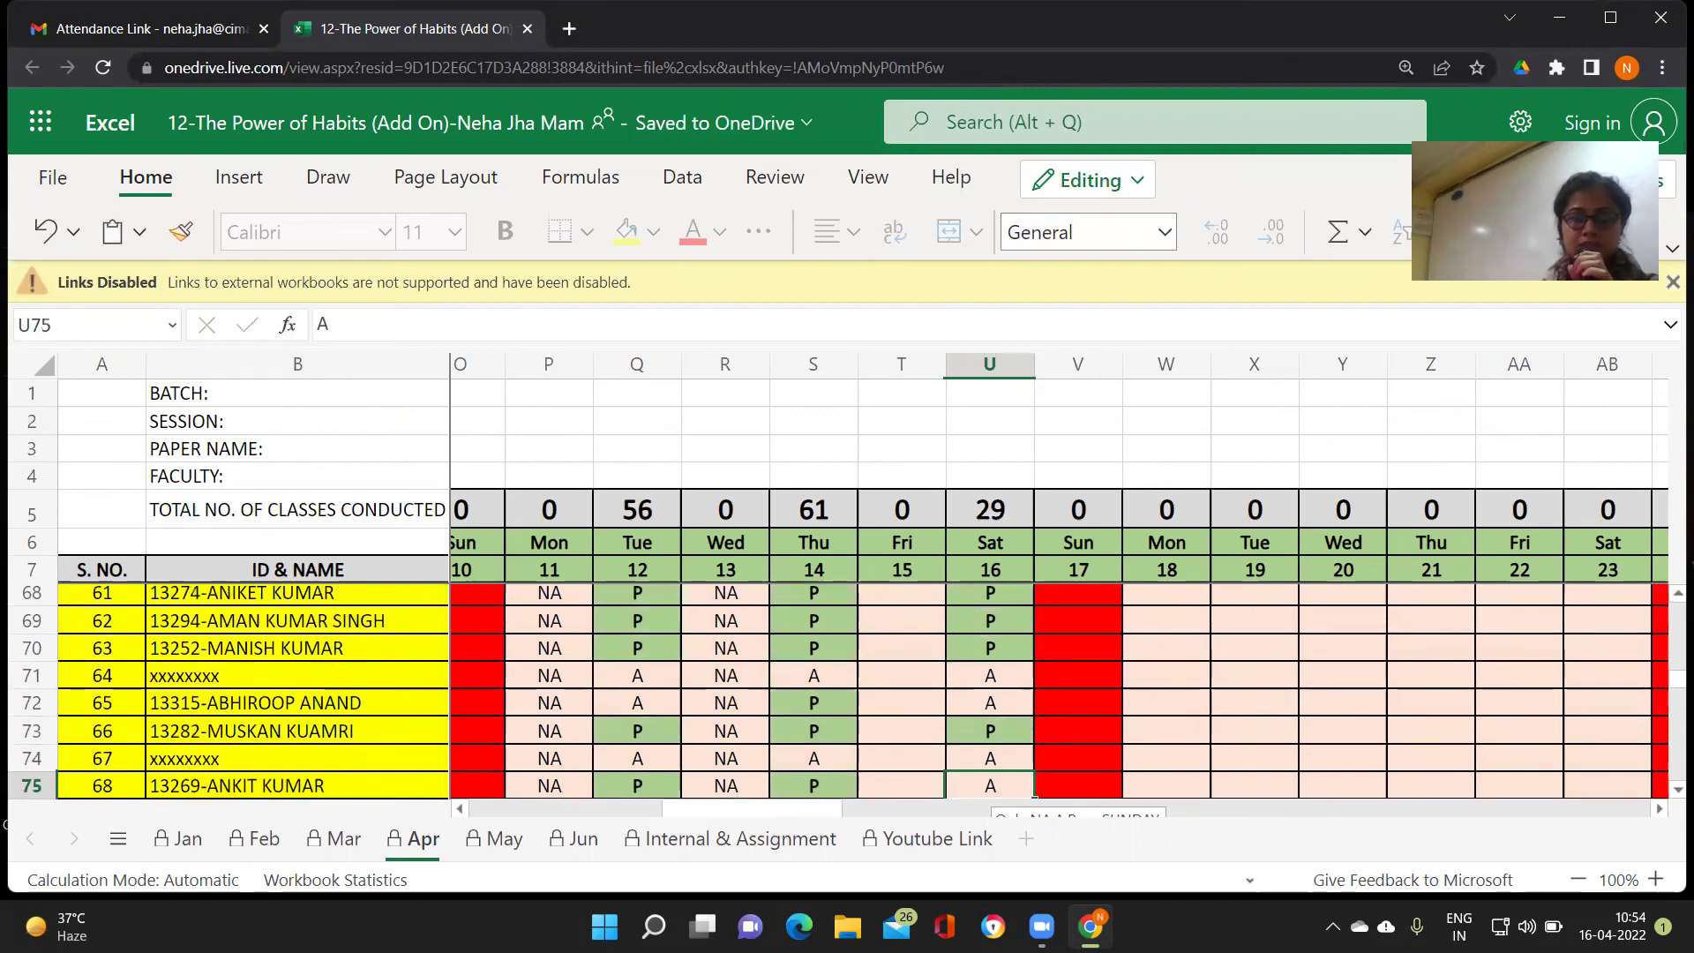
type("P")
key("Return")
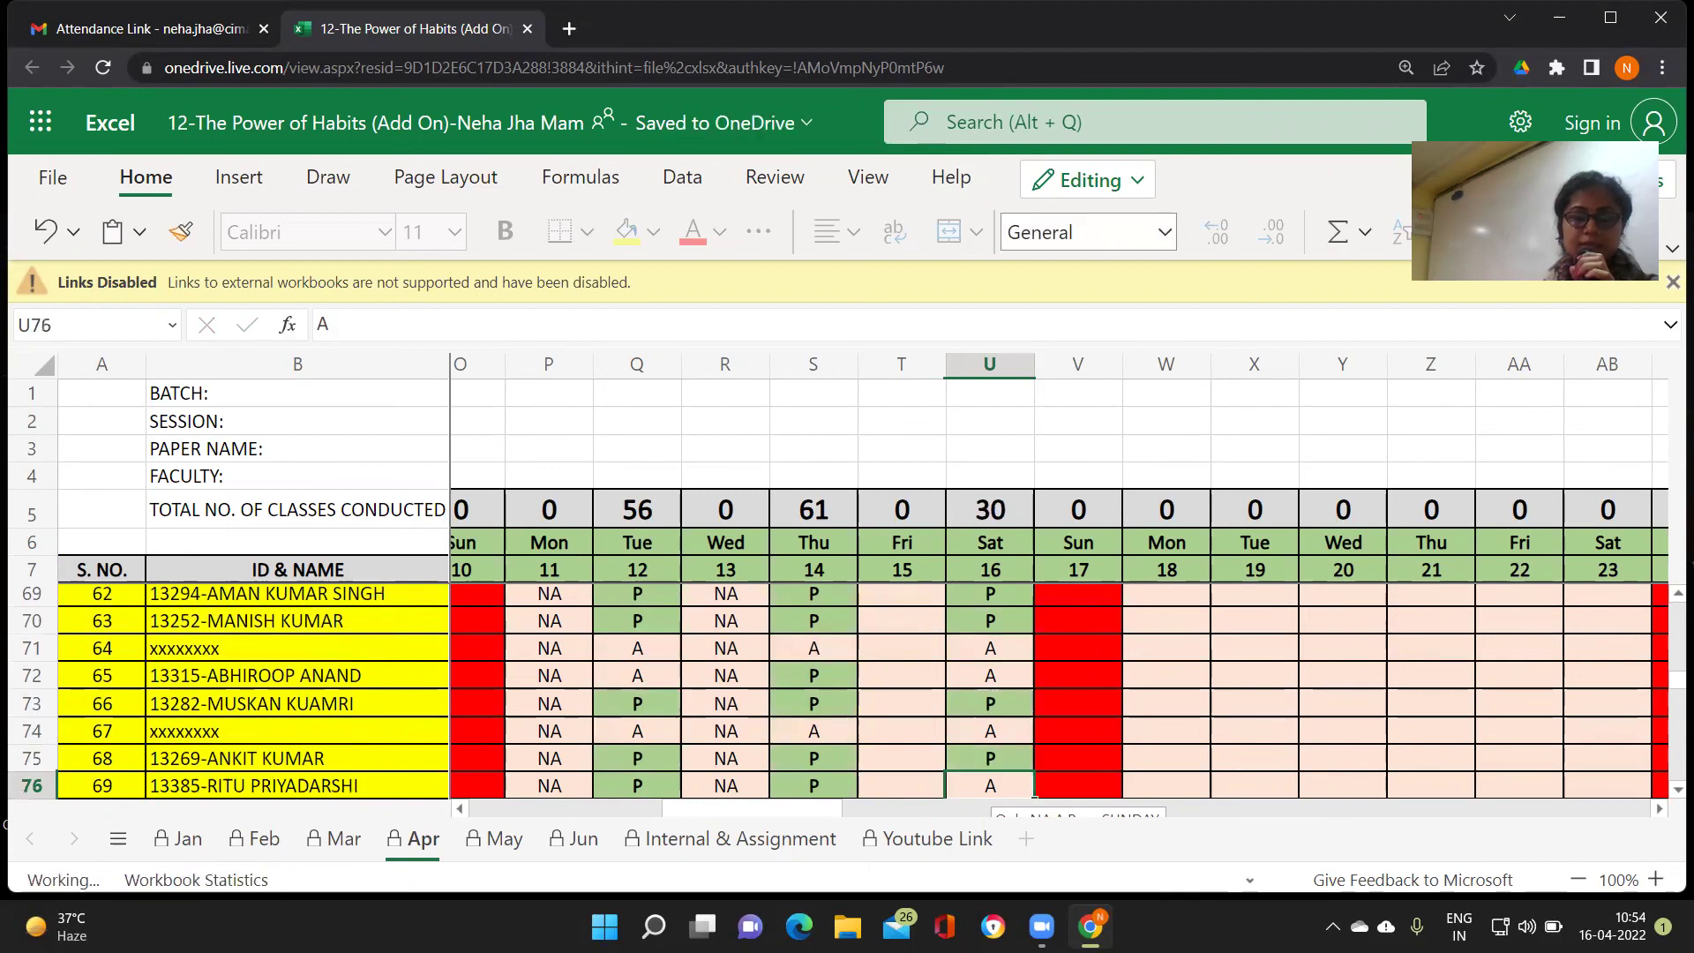
type("P")
key("Return")
type("P")
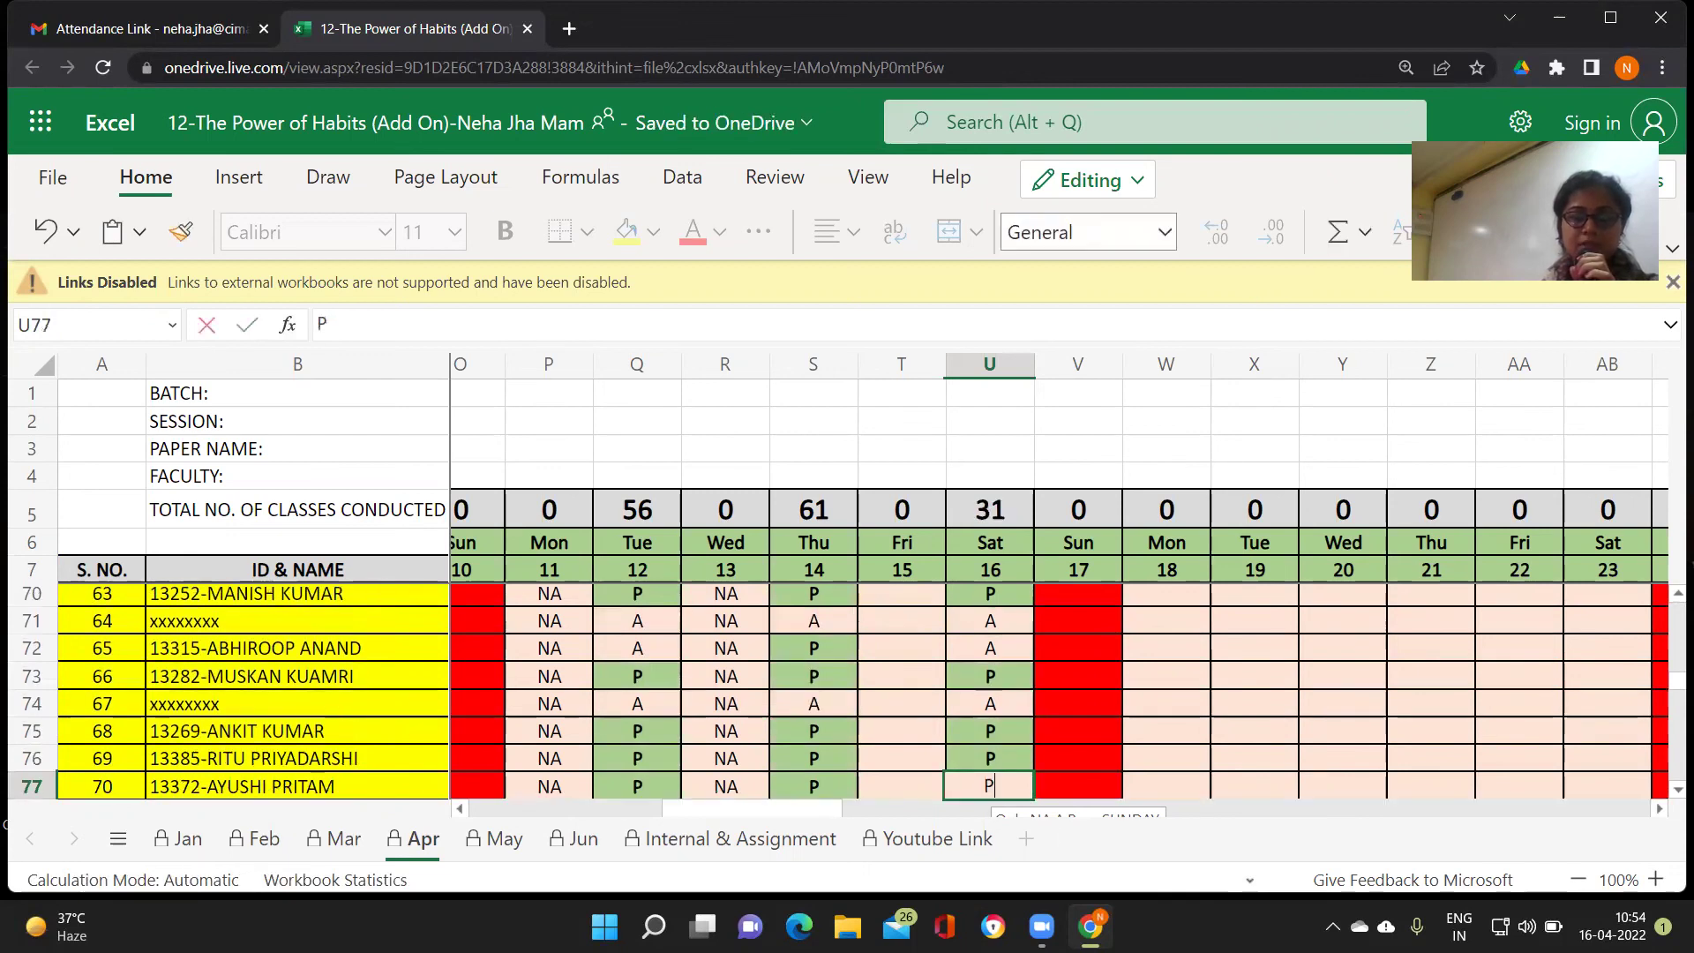
key("Return")
Mark serial numbers 72, 73 and 74 as P for 16 April in cells U79 to U81
key("Return")
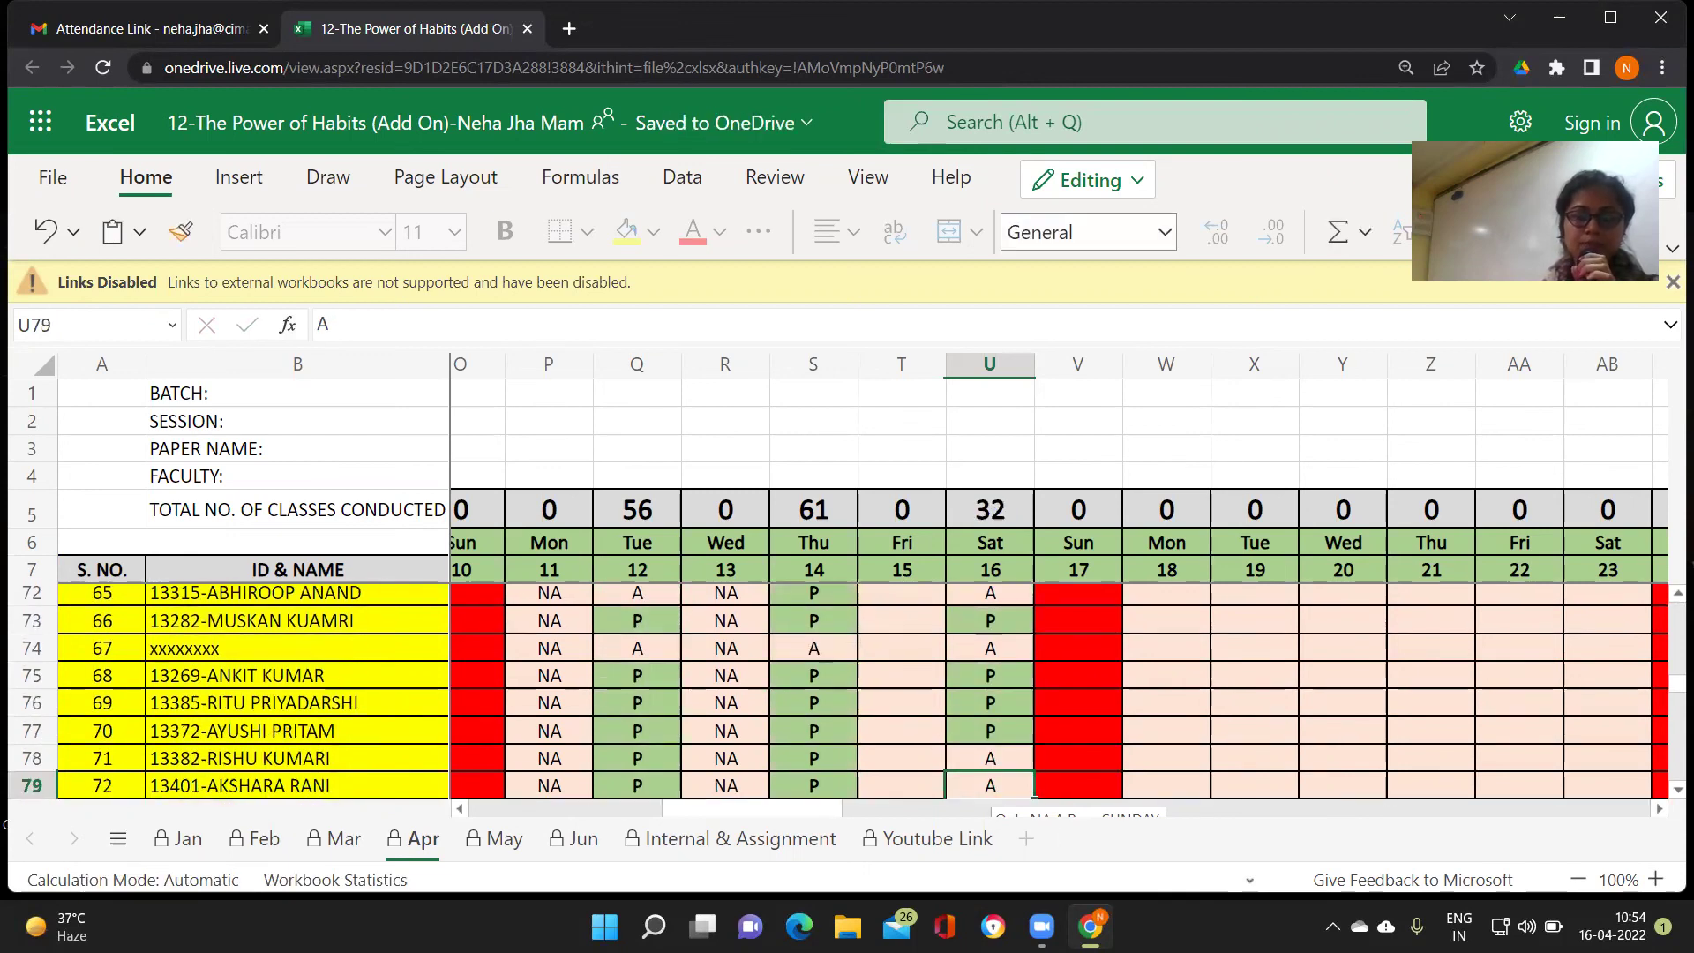
type("P")
key("Return")
type("P")
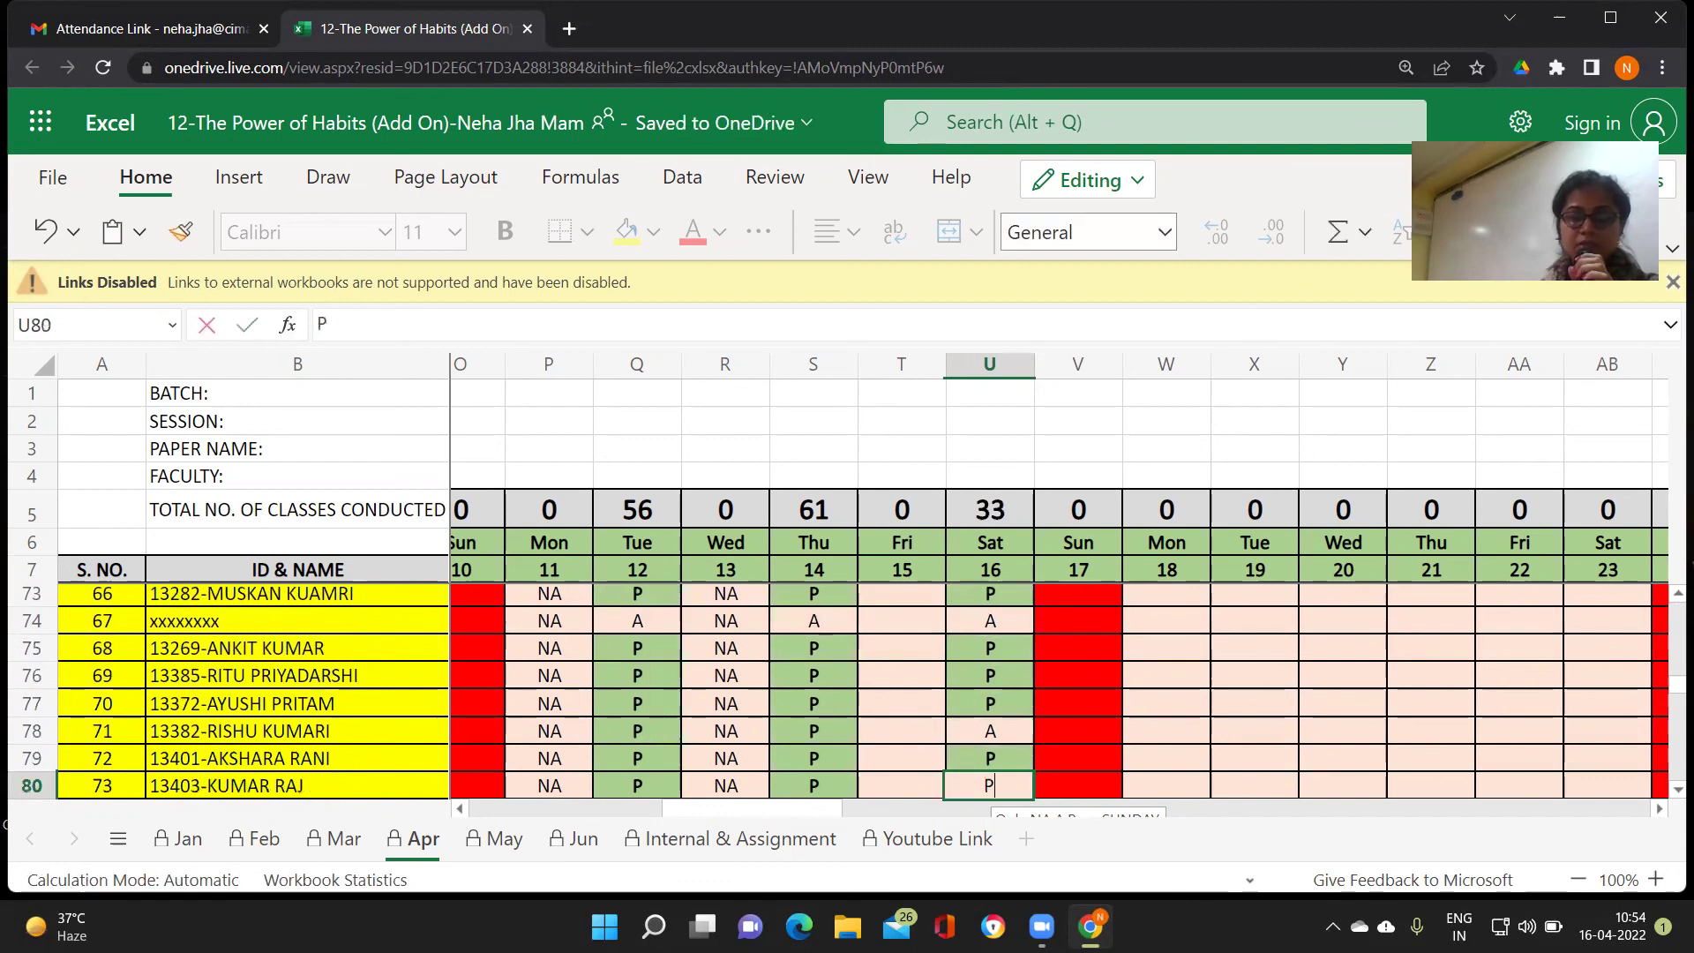
key("Return")
type("P")
key("Return")
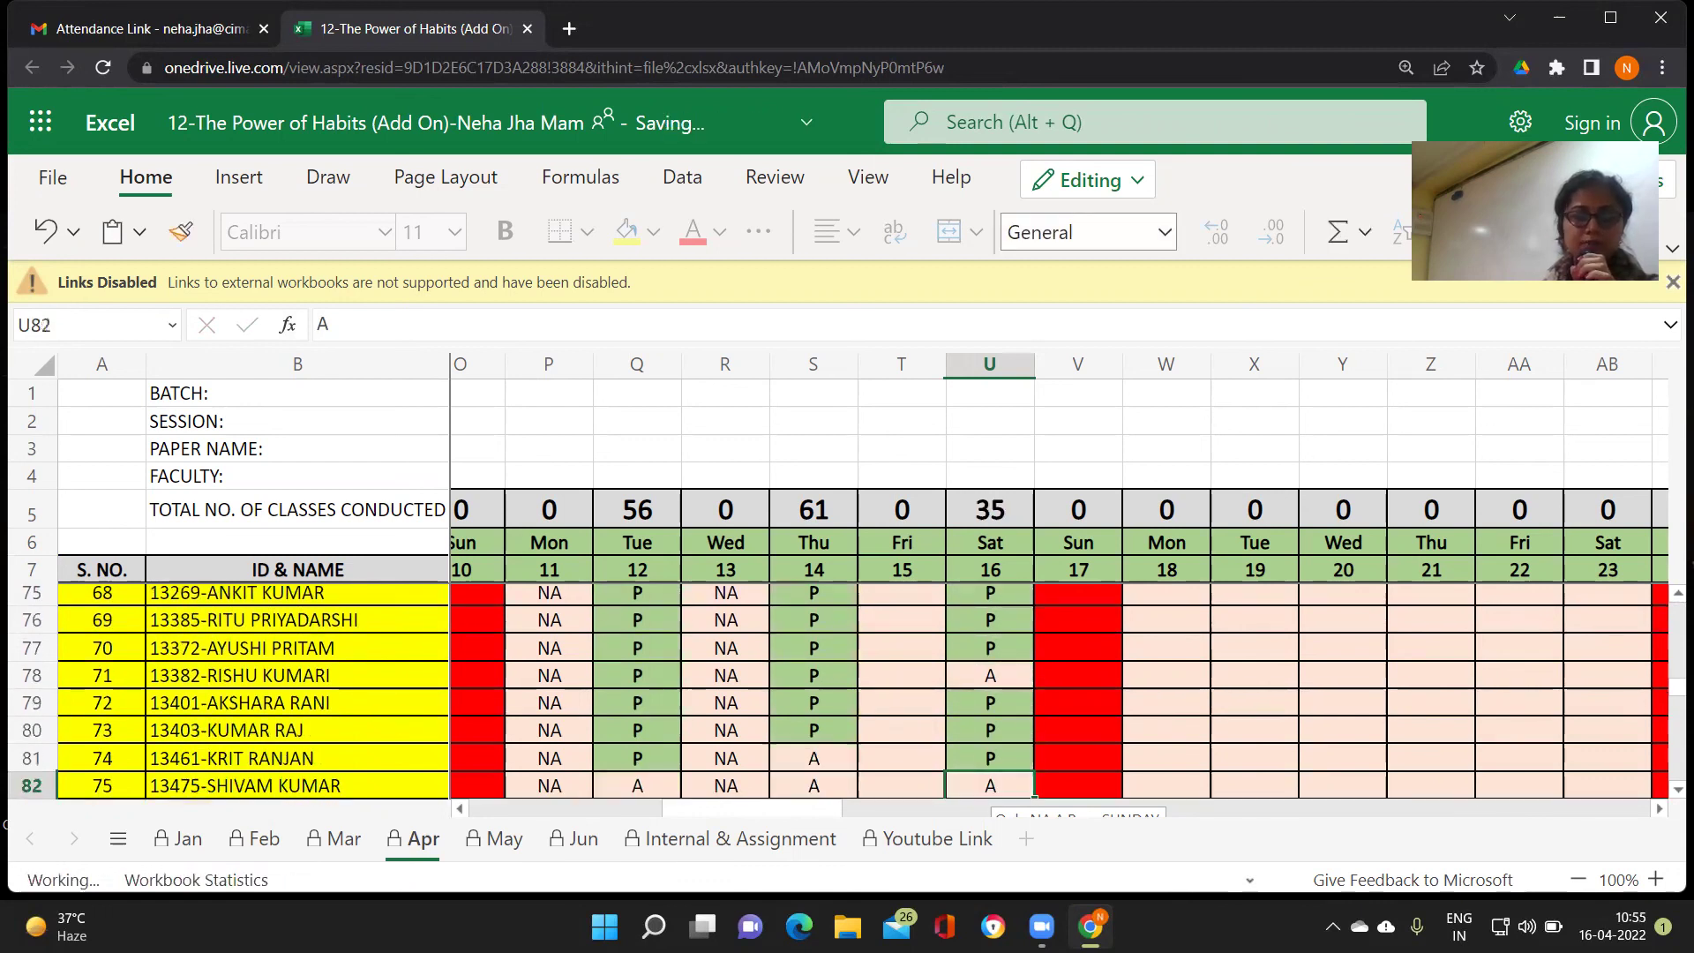
Mark serial numbers 76 to 79 as P for 16 April in cells U83 to U86, skipping serial number 75
key("Return")
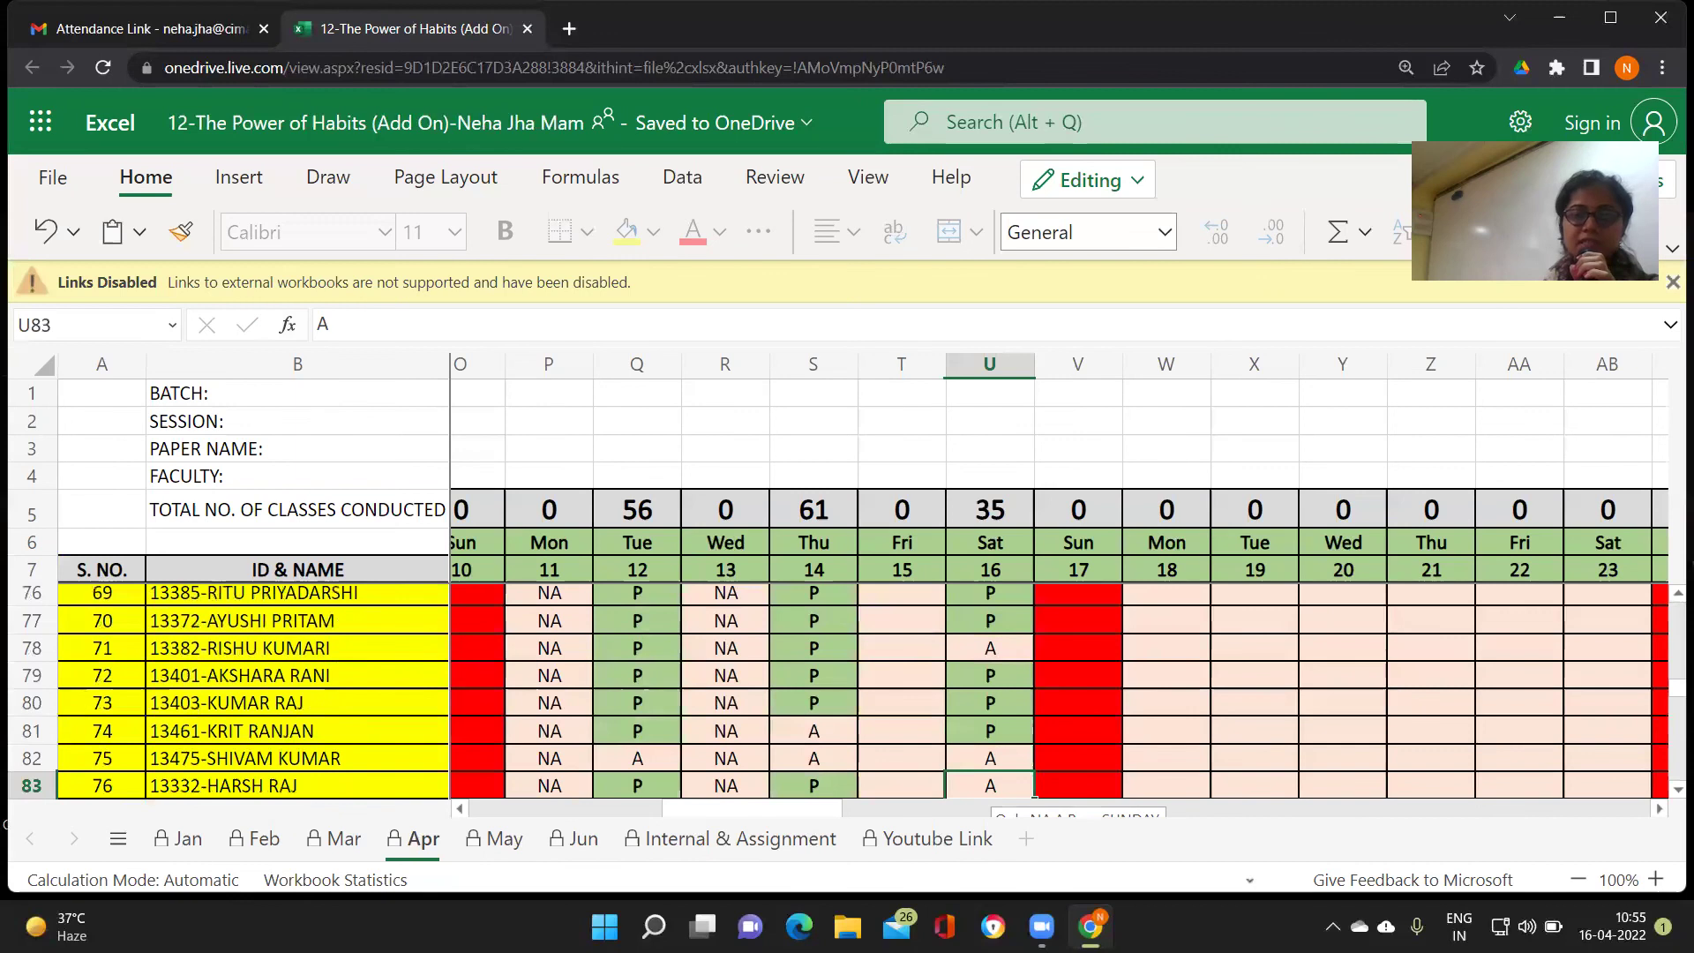
type("P")
key("Return")
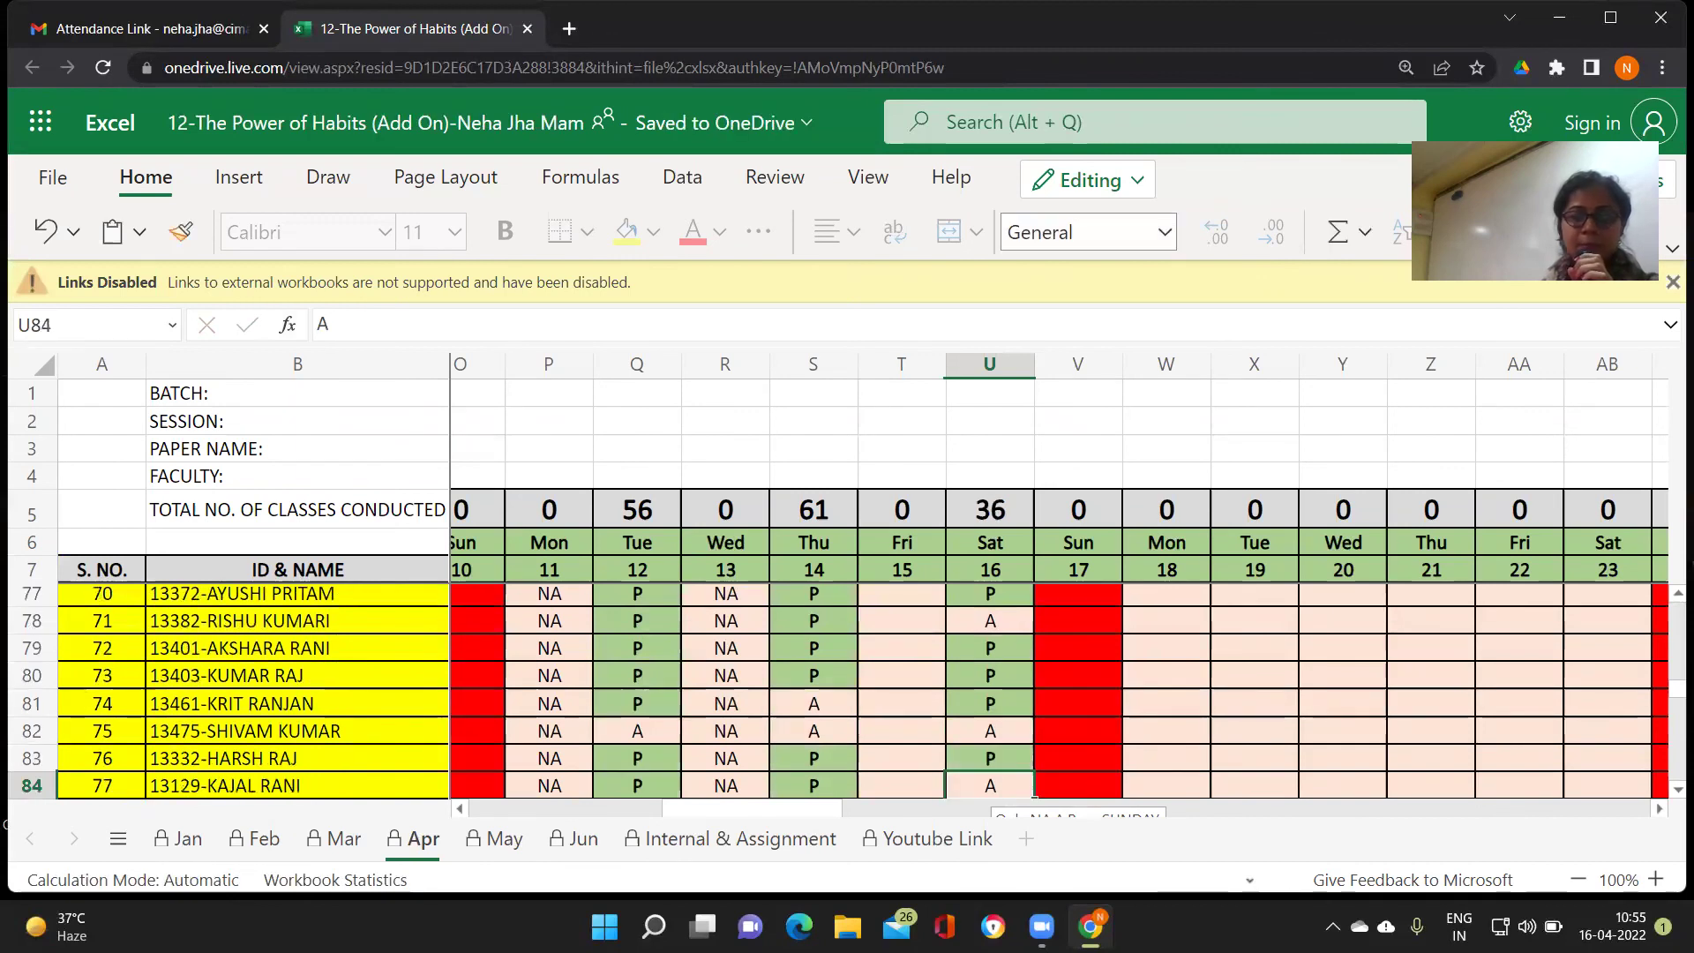
type("P")
key("Return")
type("P")
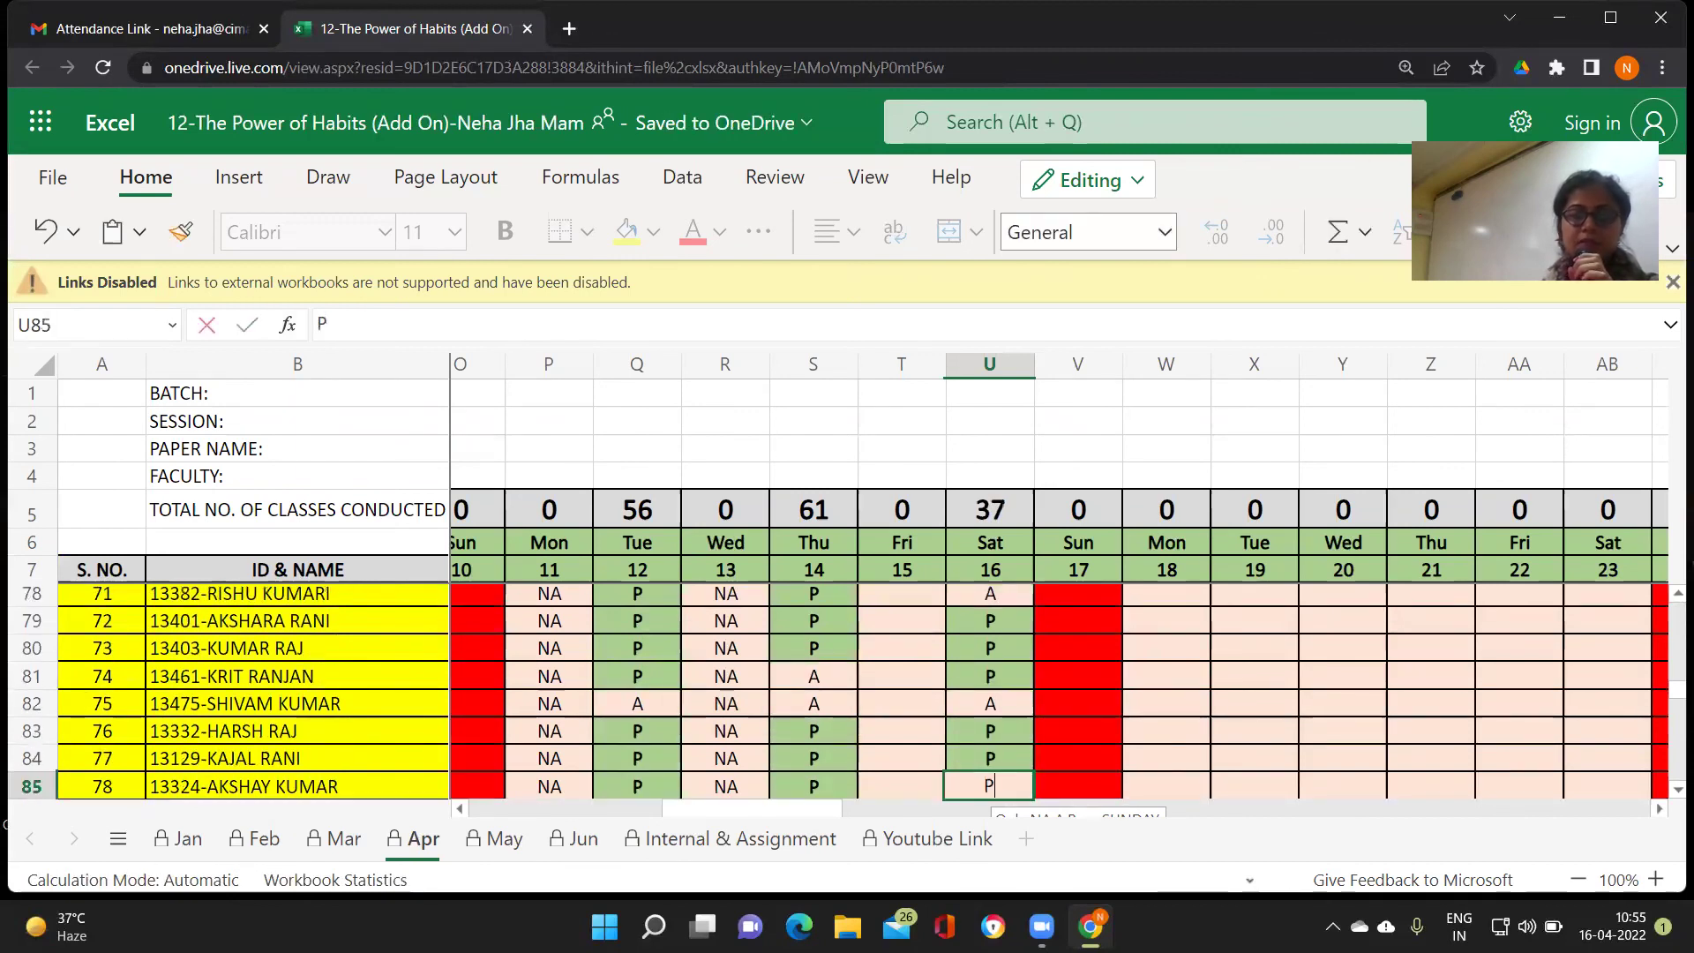
key("Return")
type("P")
key("Return")
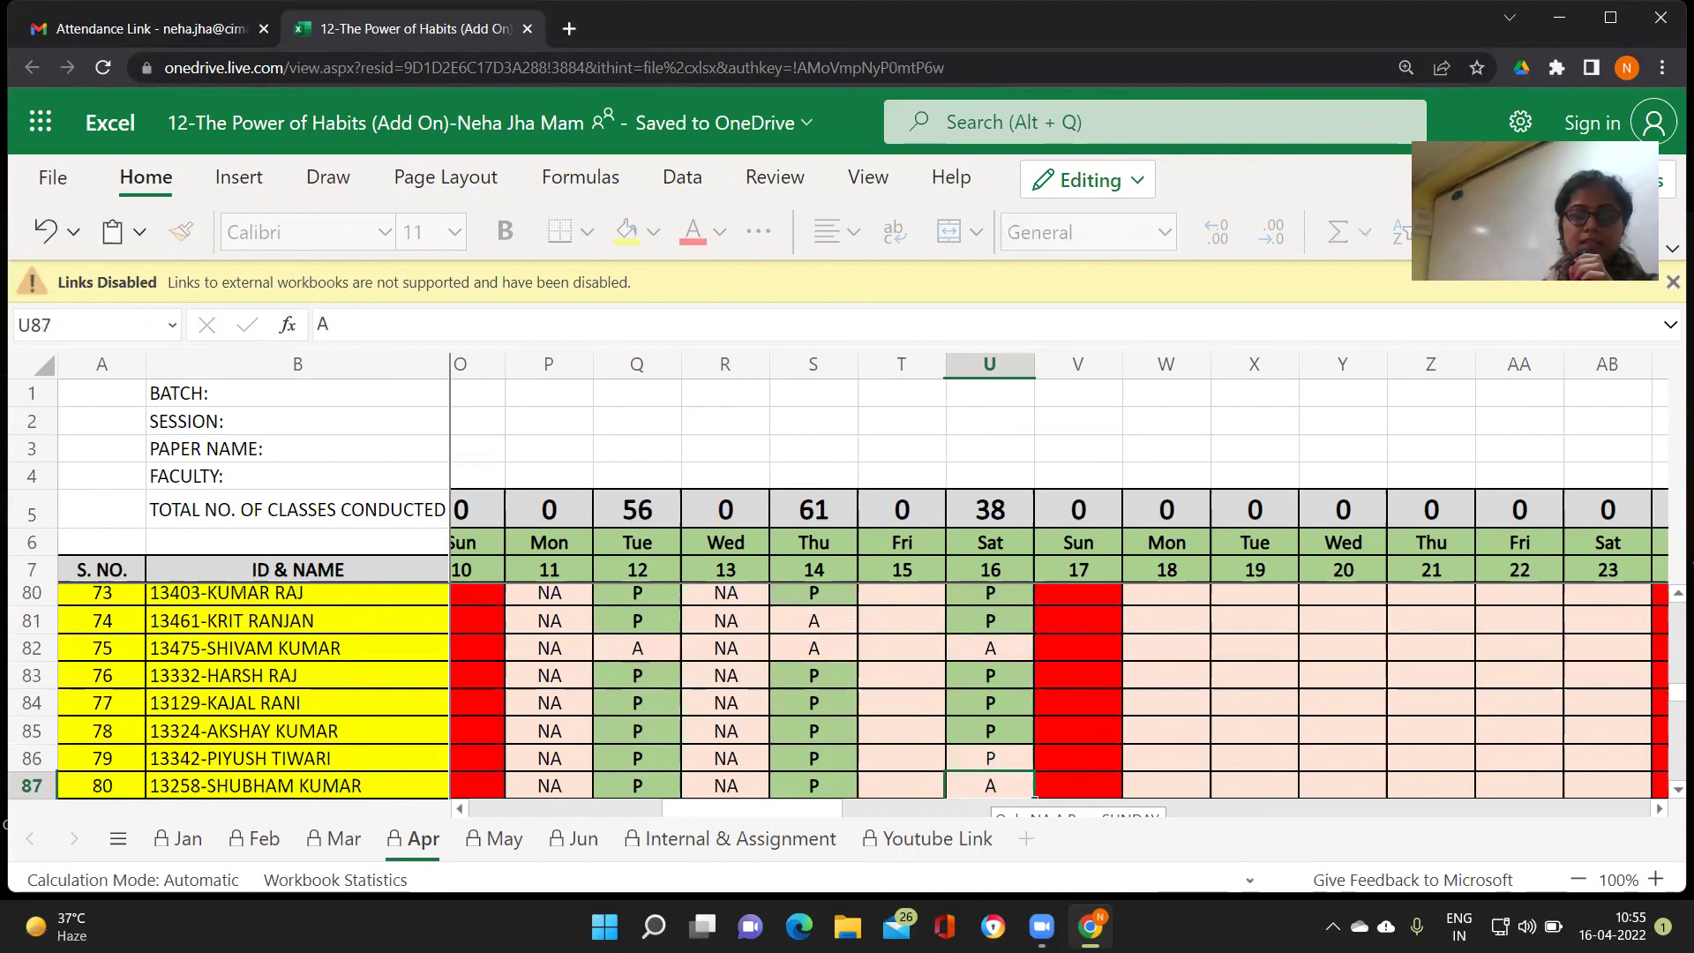
Mark serial numbers 80 to 83 as P for 16 April in cells U87 to U90
type("P")
key("Return")
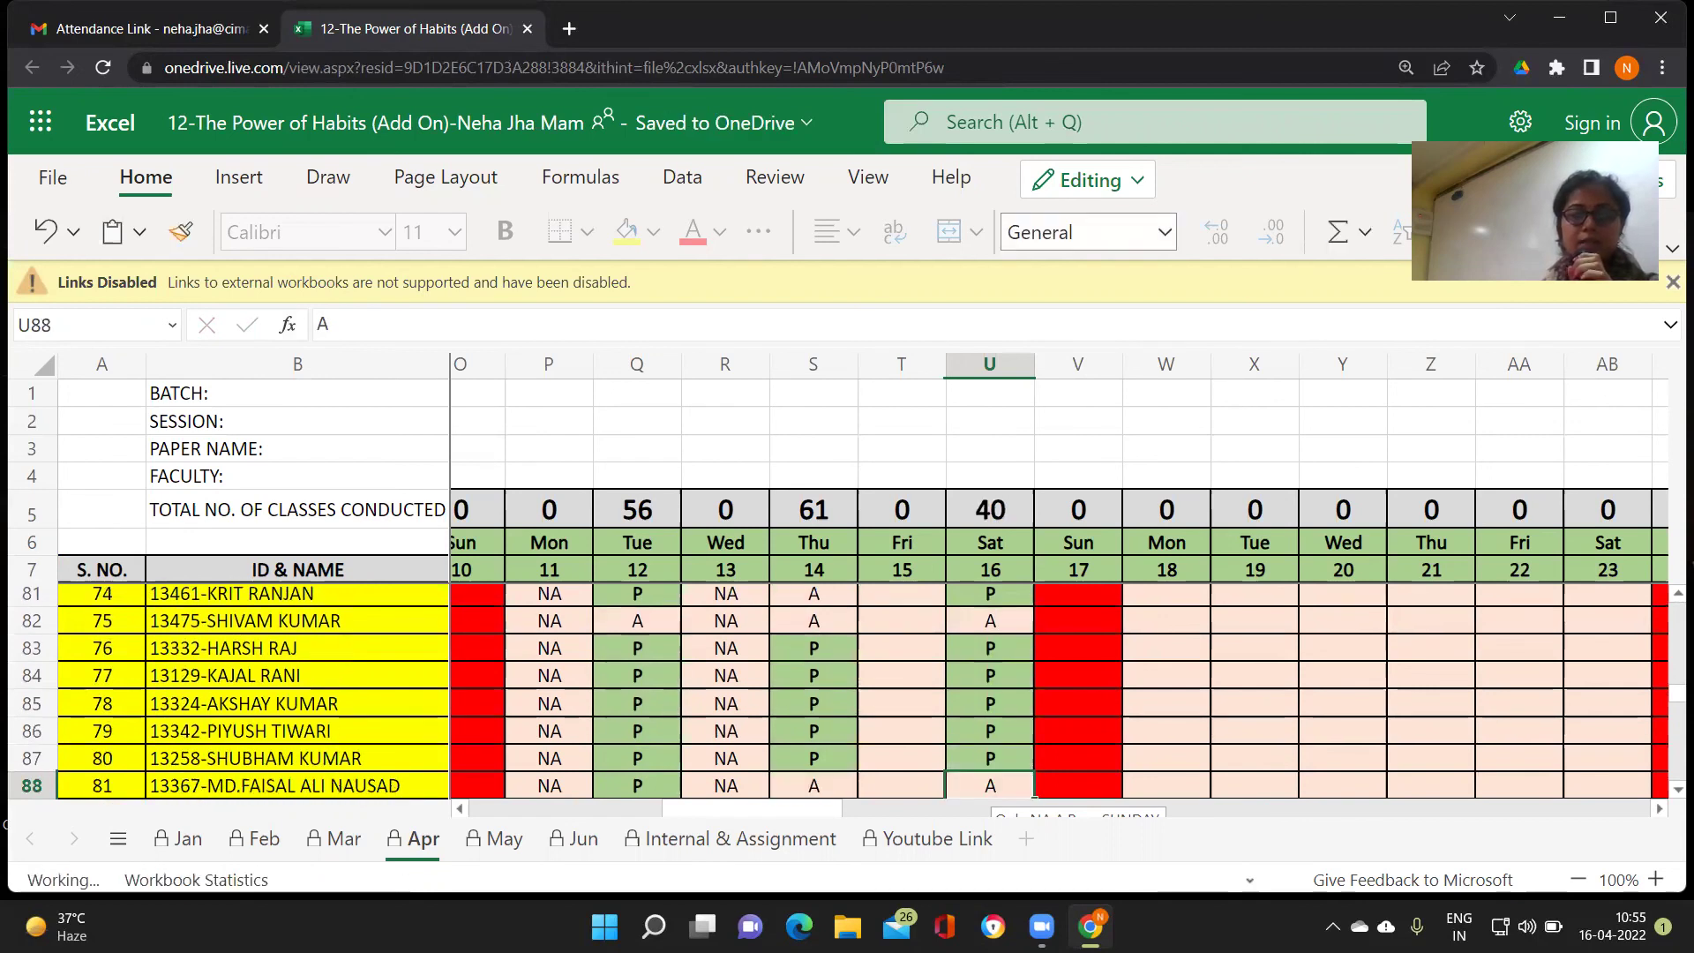
type("P")
key("Return")
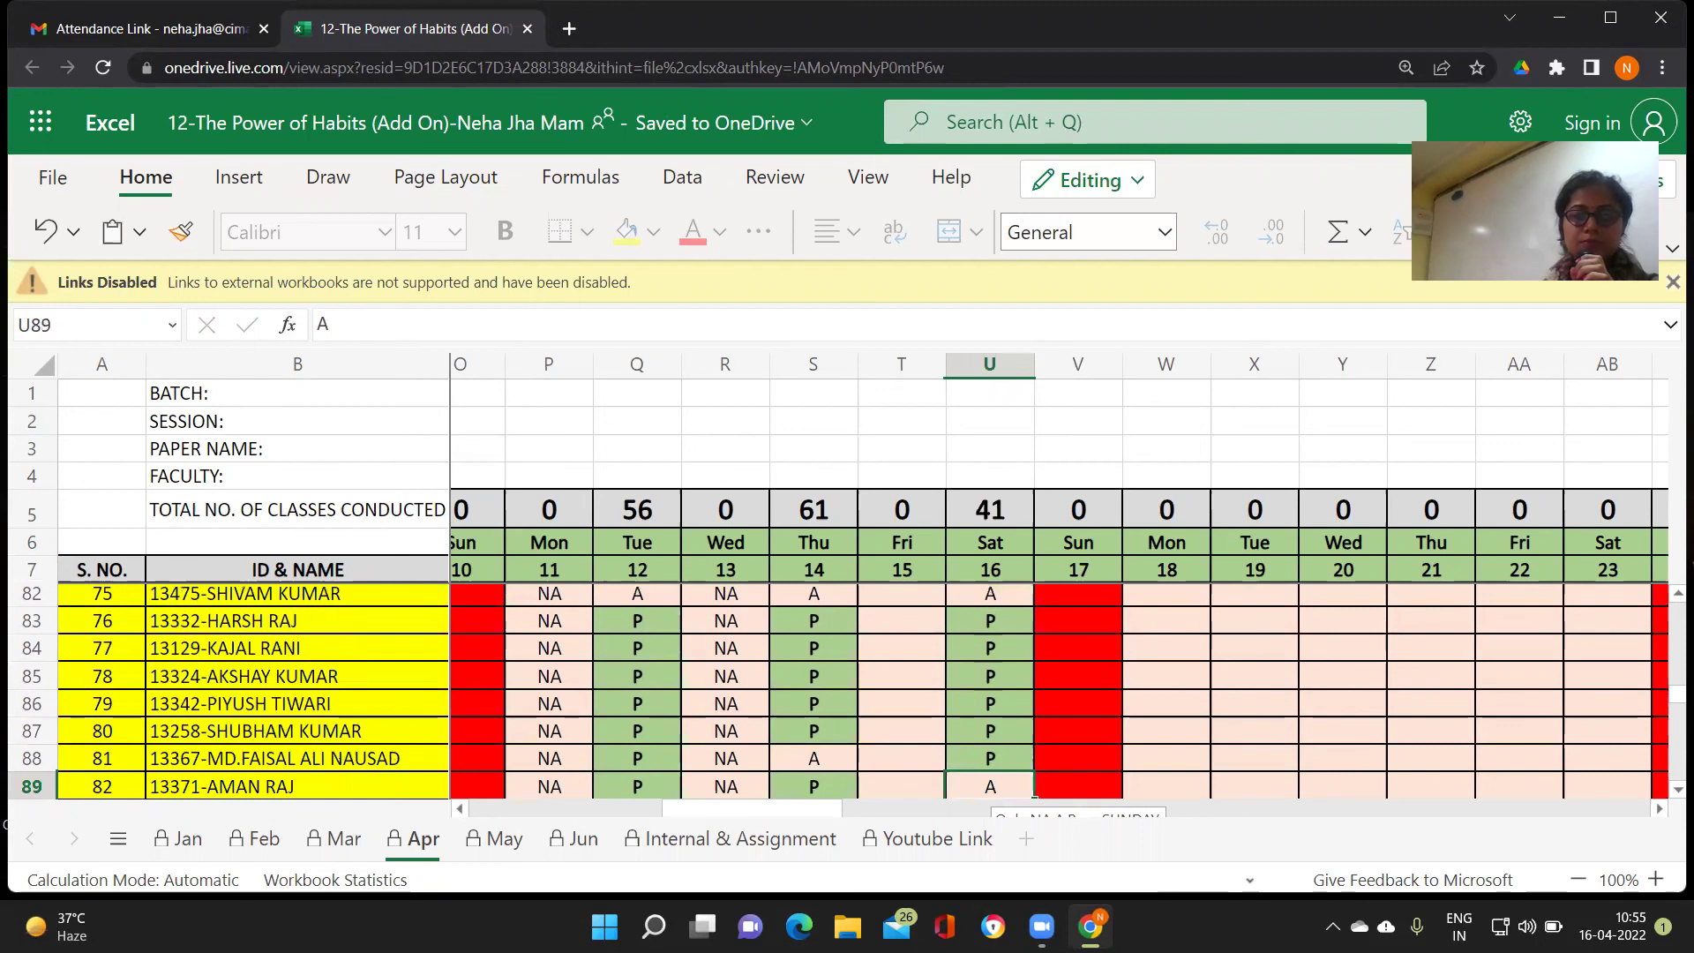
type("P")
key("Return")
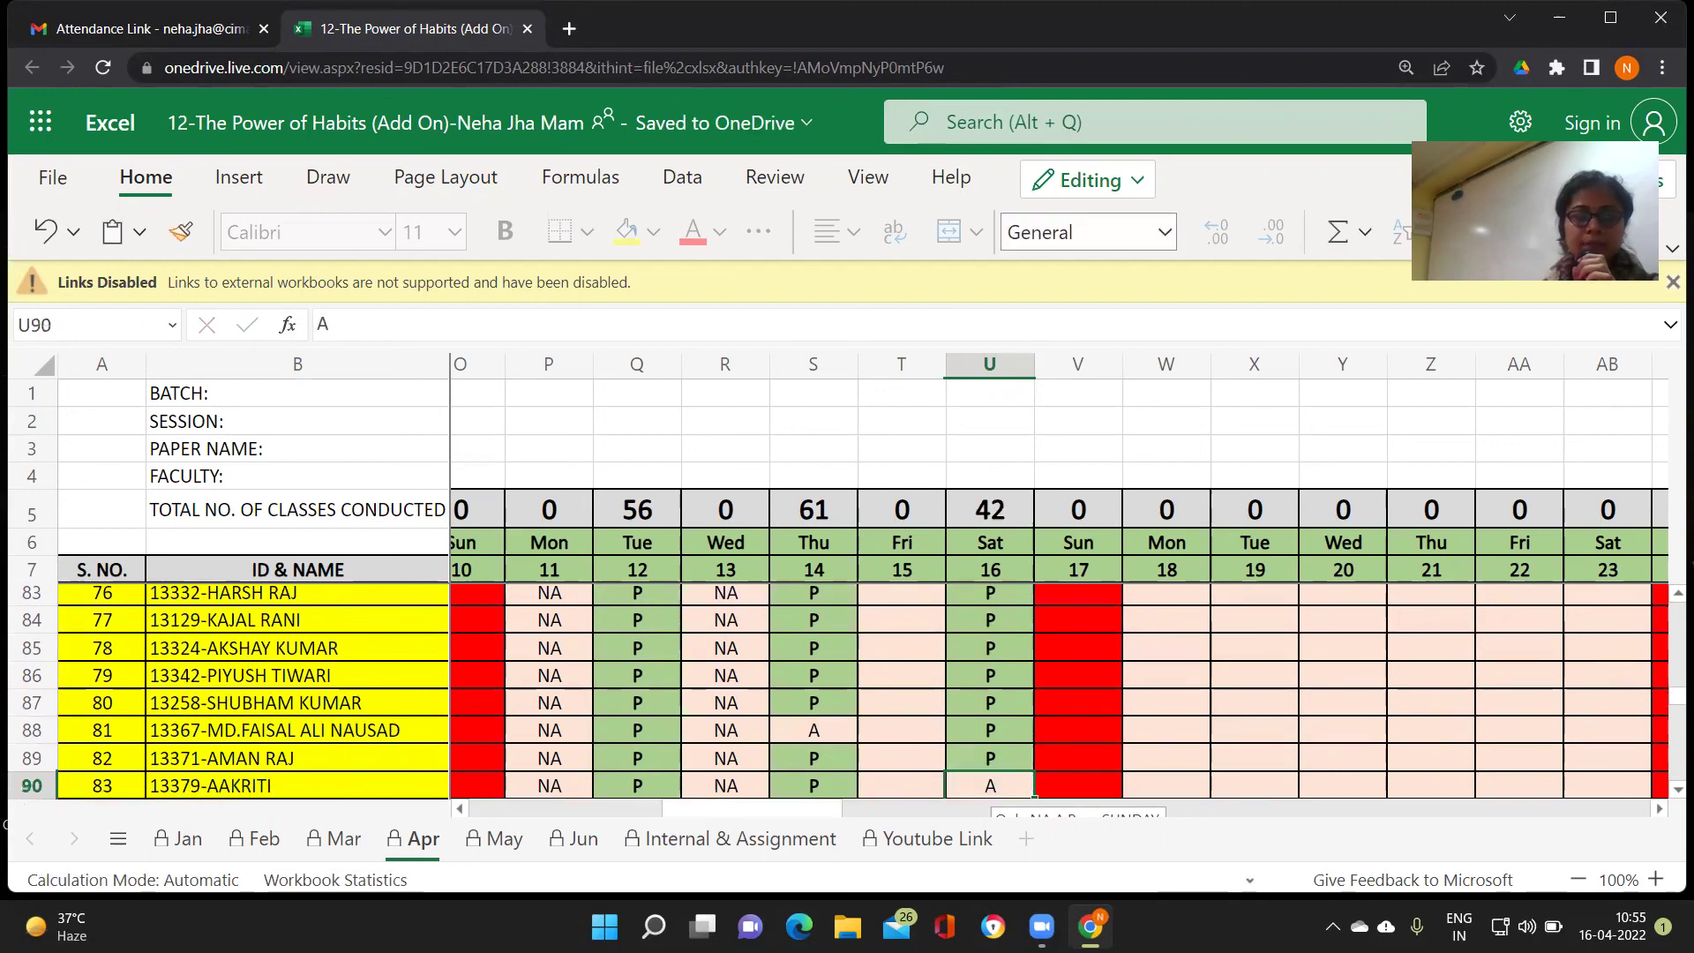
type("P")
key("Return")
key("Return")
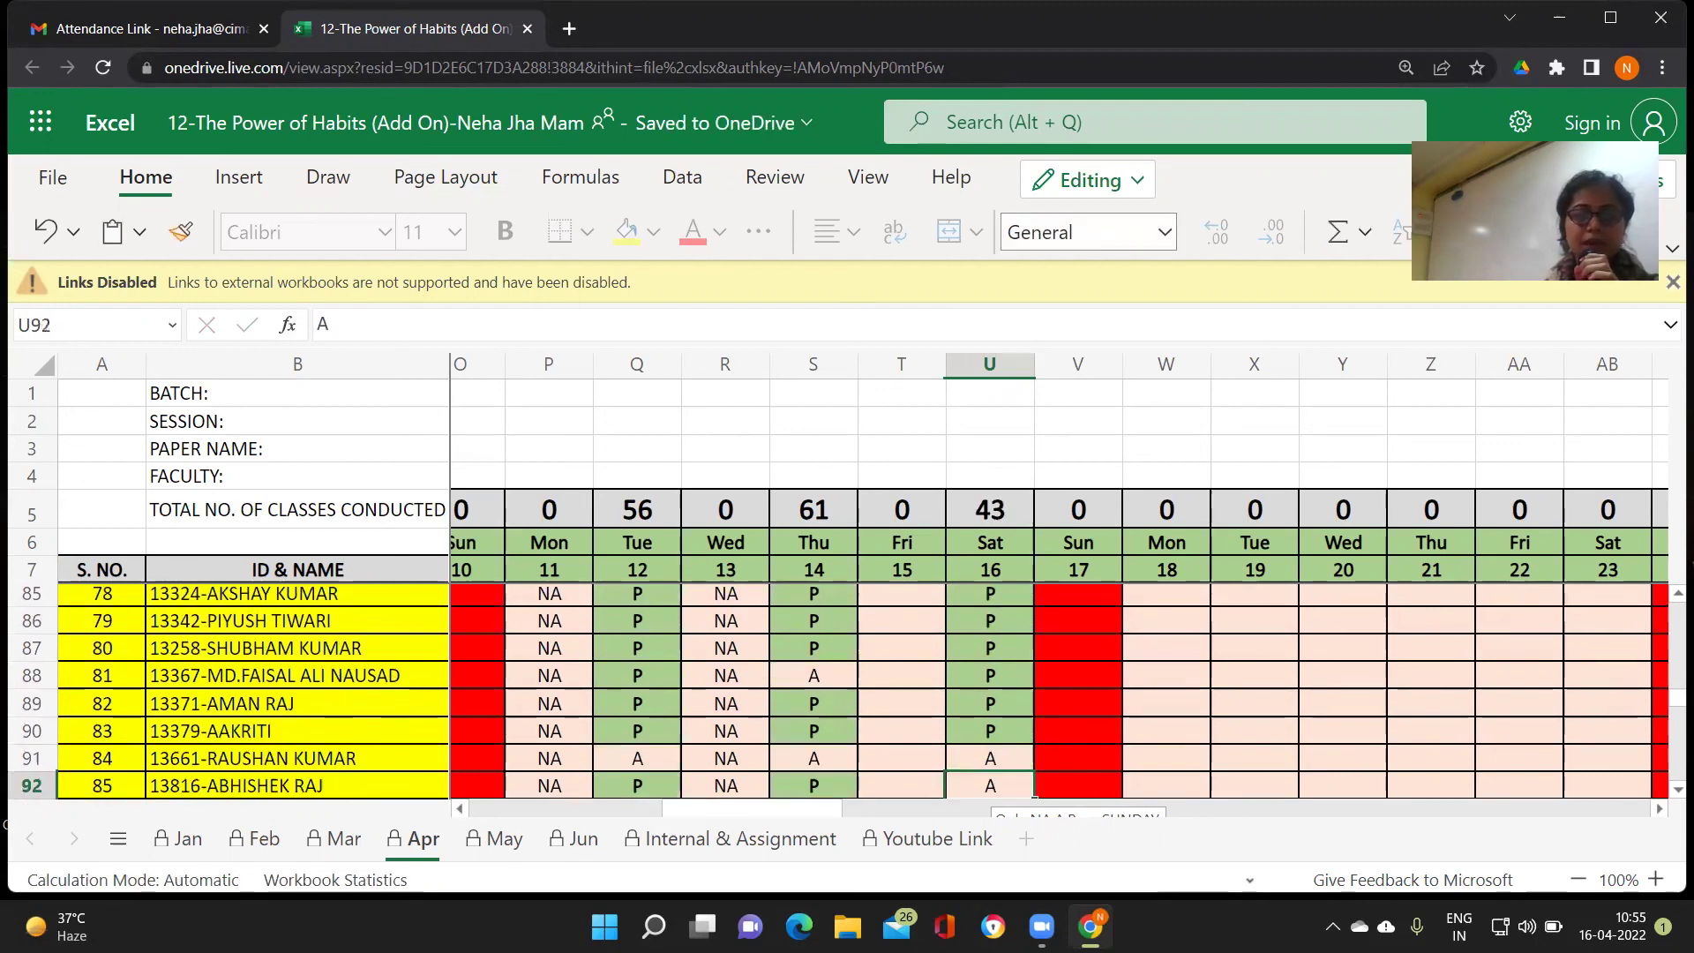
Mark serial numbers 85 and 86 as P for 16 April in cells U92 and U93
type("P")
key("Return")
type("P")
key("Return")
key("Return")
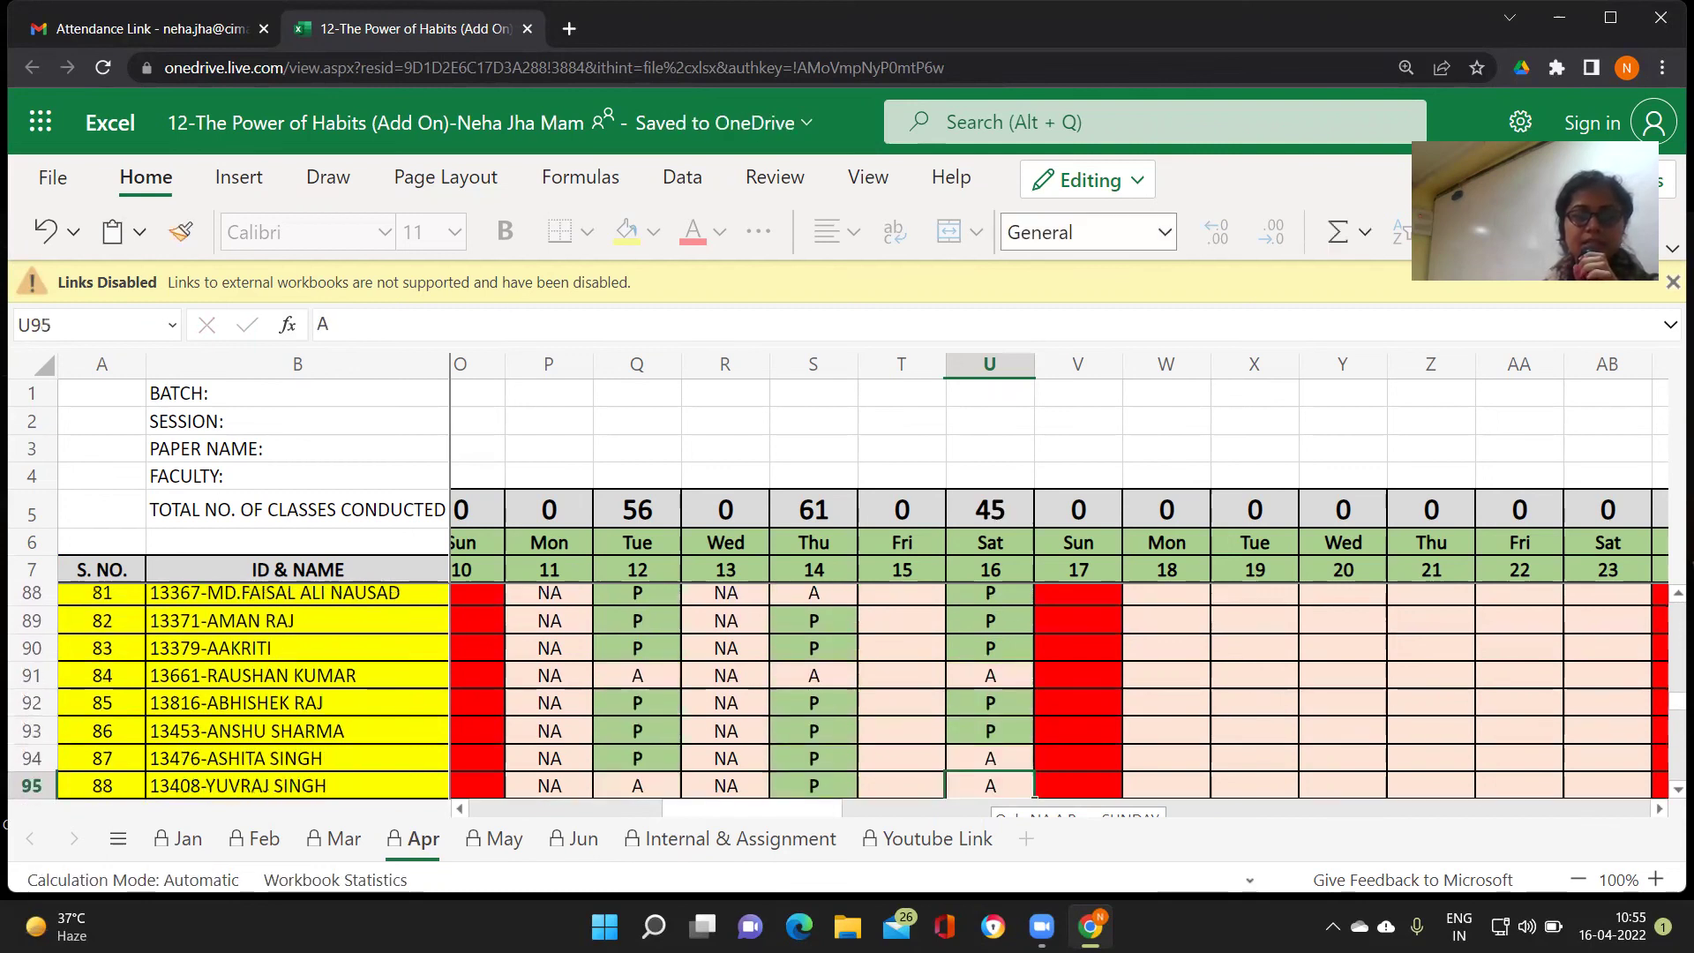
Mark serial numbers 88 and 89 as P for 16 April in cells U95 and U96
type("P")
key("Return")
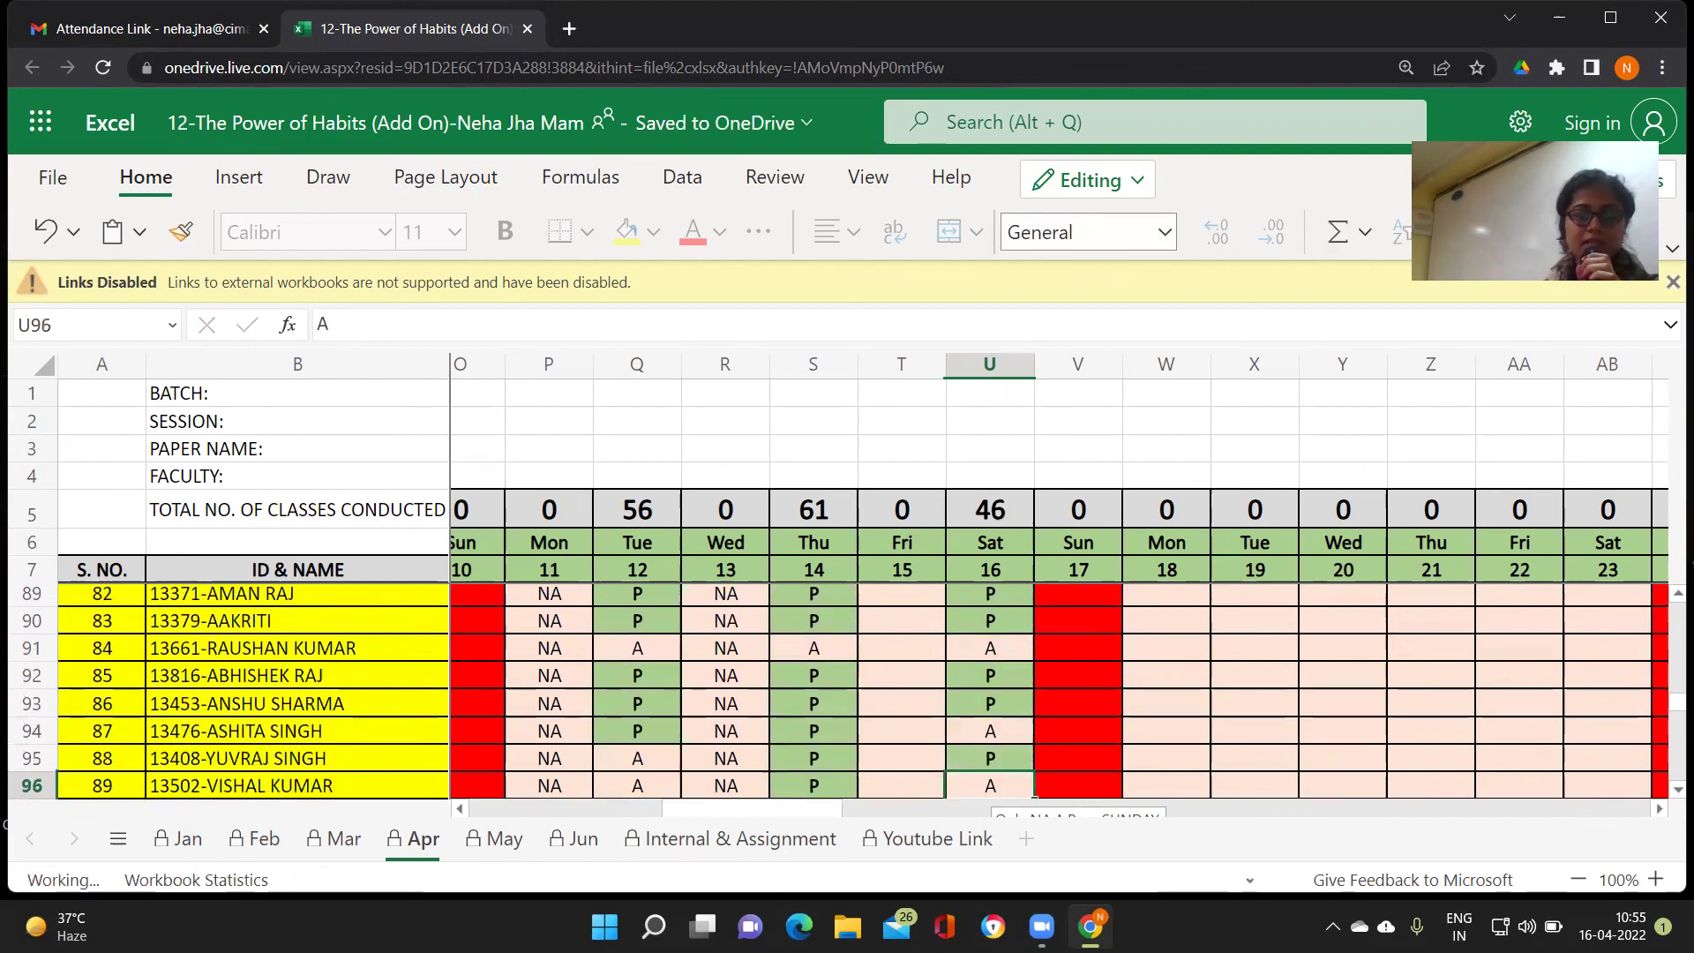
type("P")
key("Return")
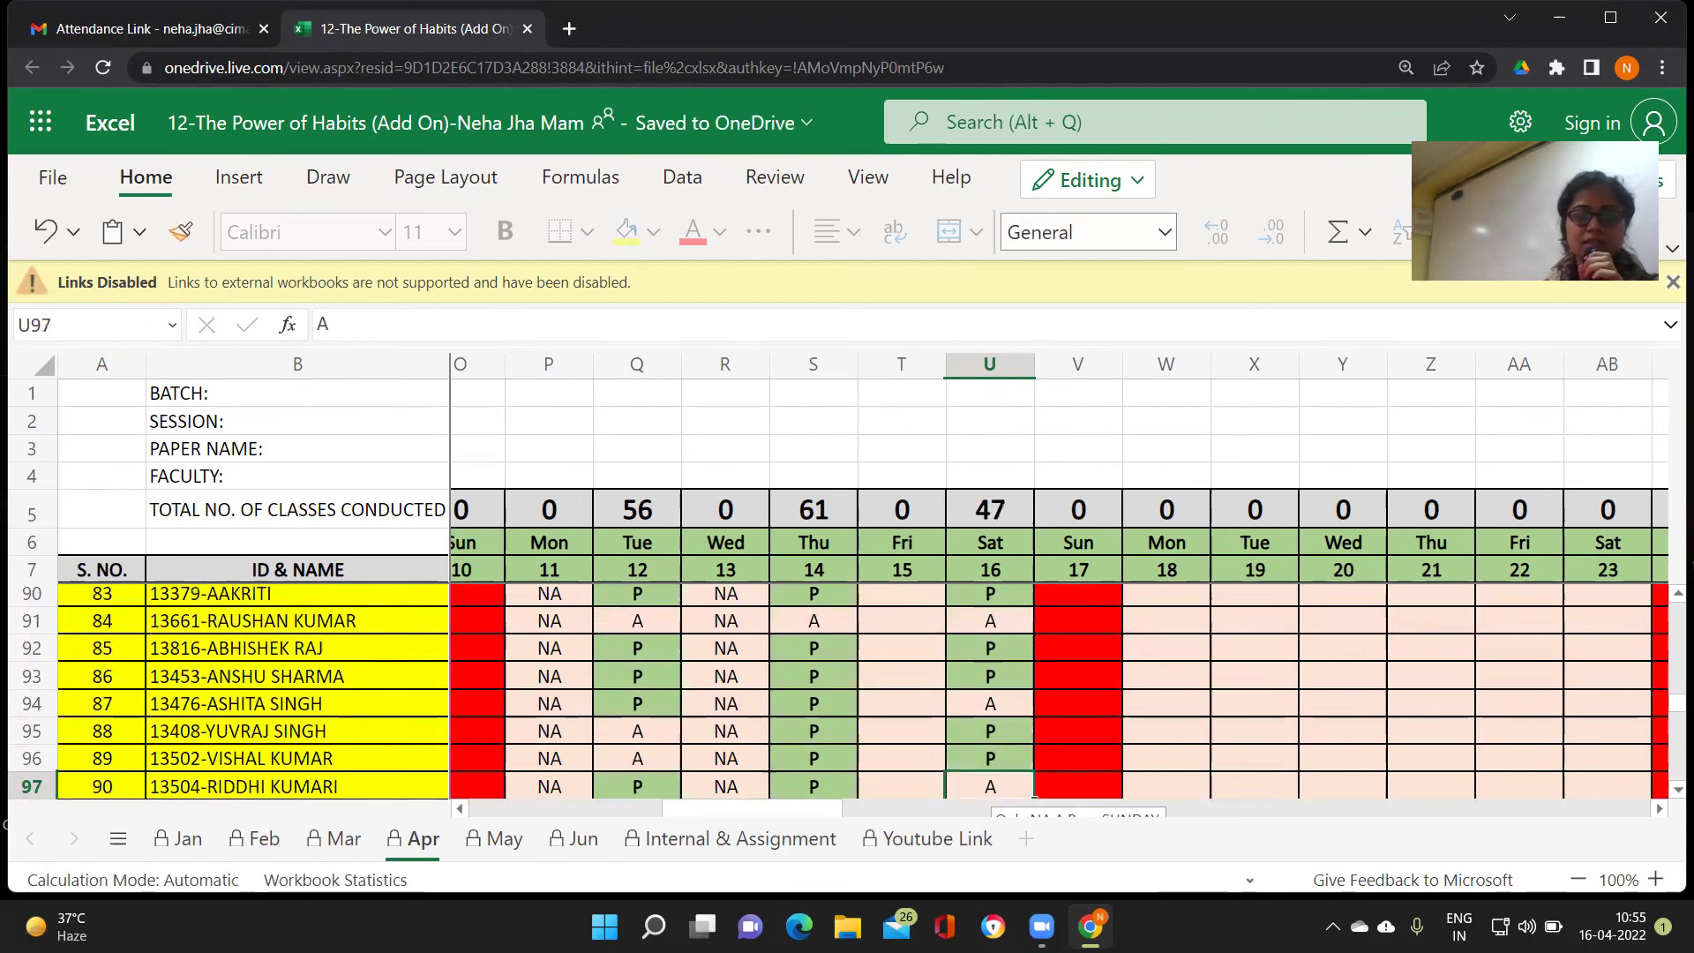
key("Return")
Mark serial numbers 91 and 92 as P for 16 April in cells U98 and U99
type("P")
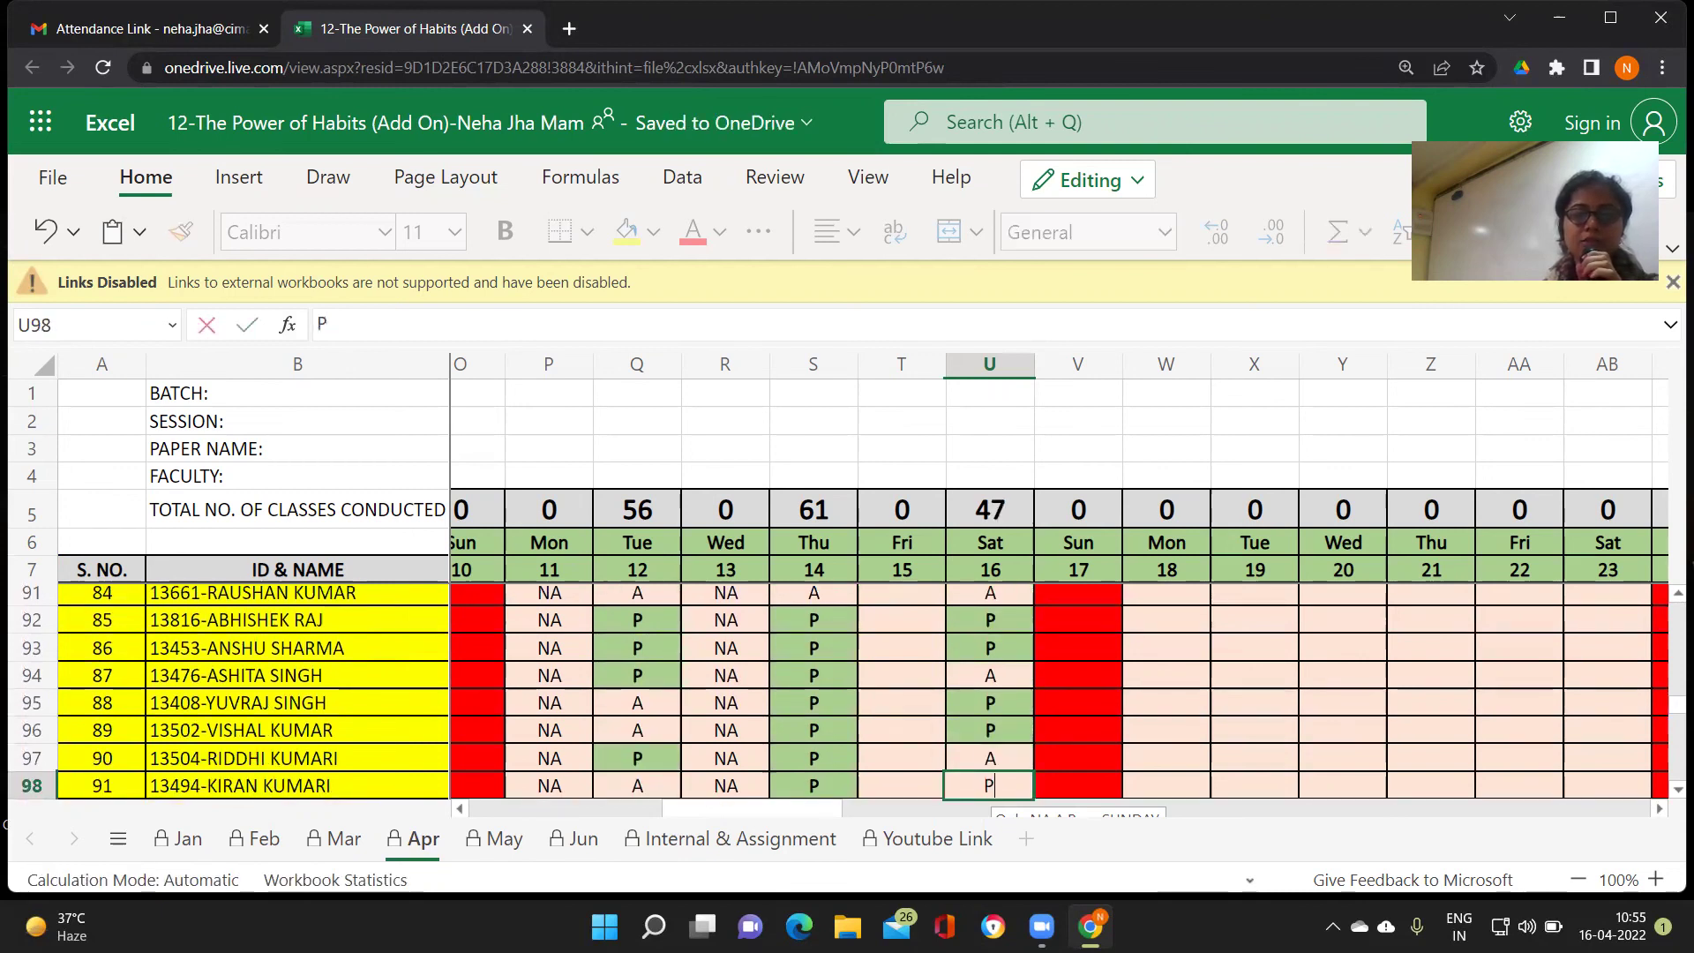
key("Return")
type("P")
key("Return")
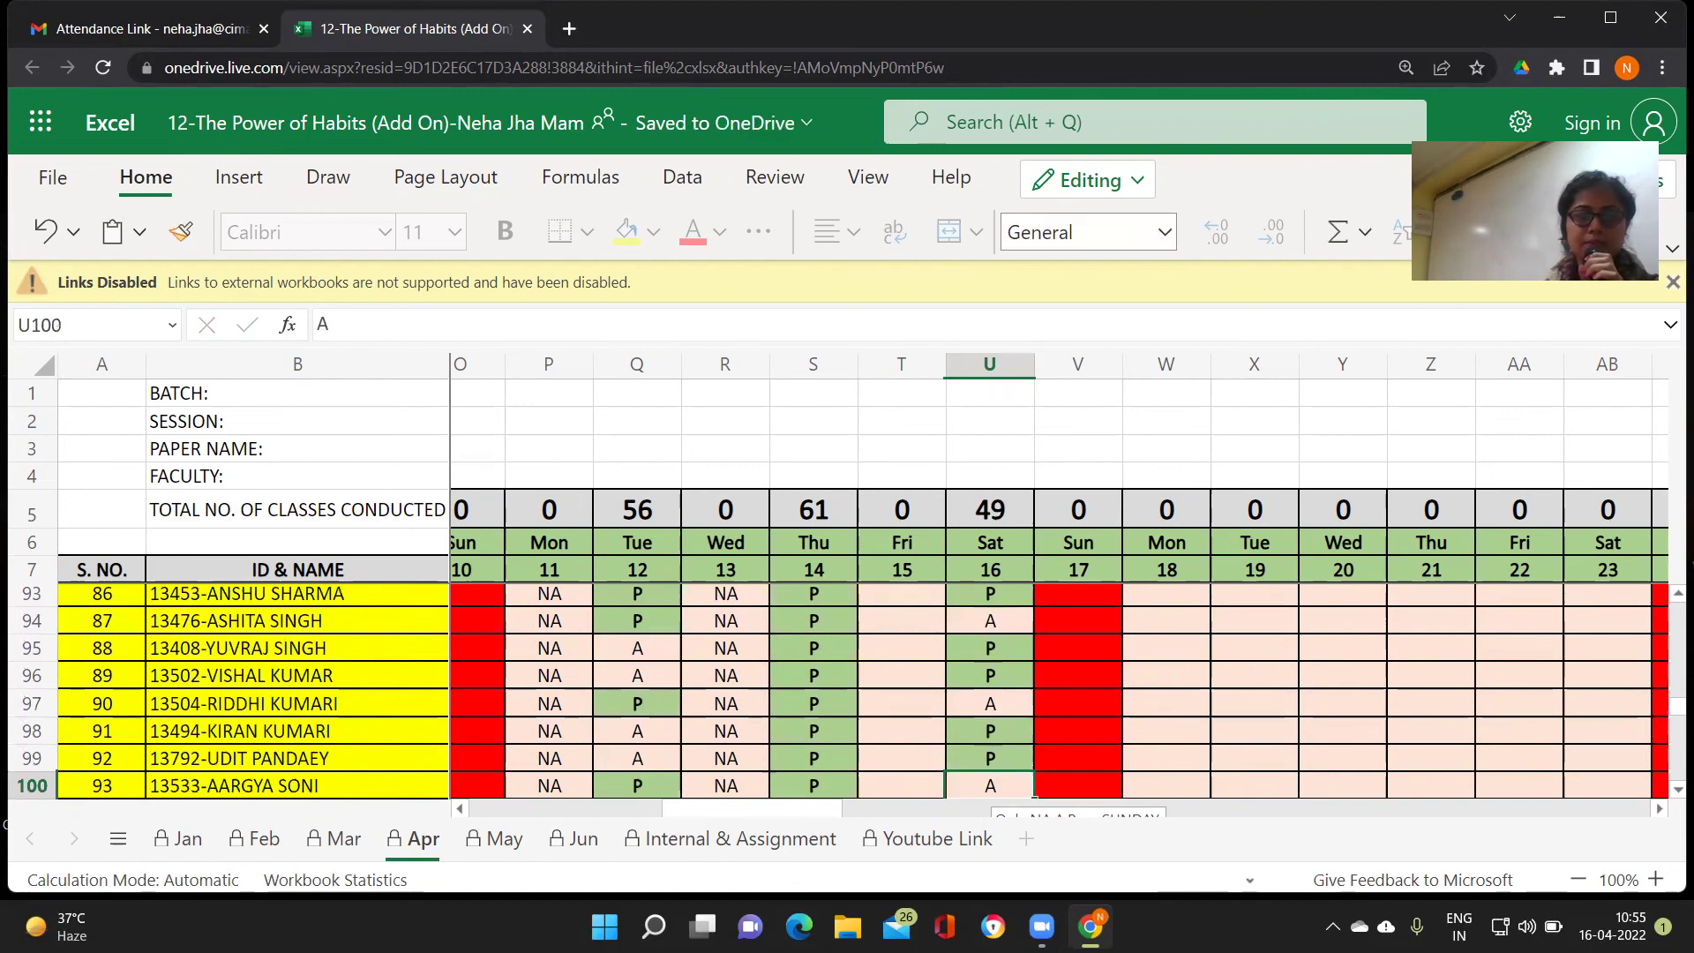
key("Return")
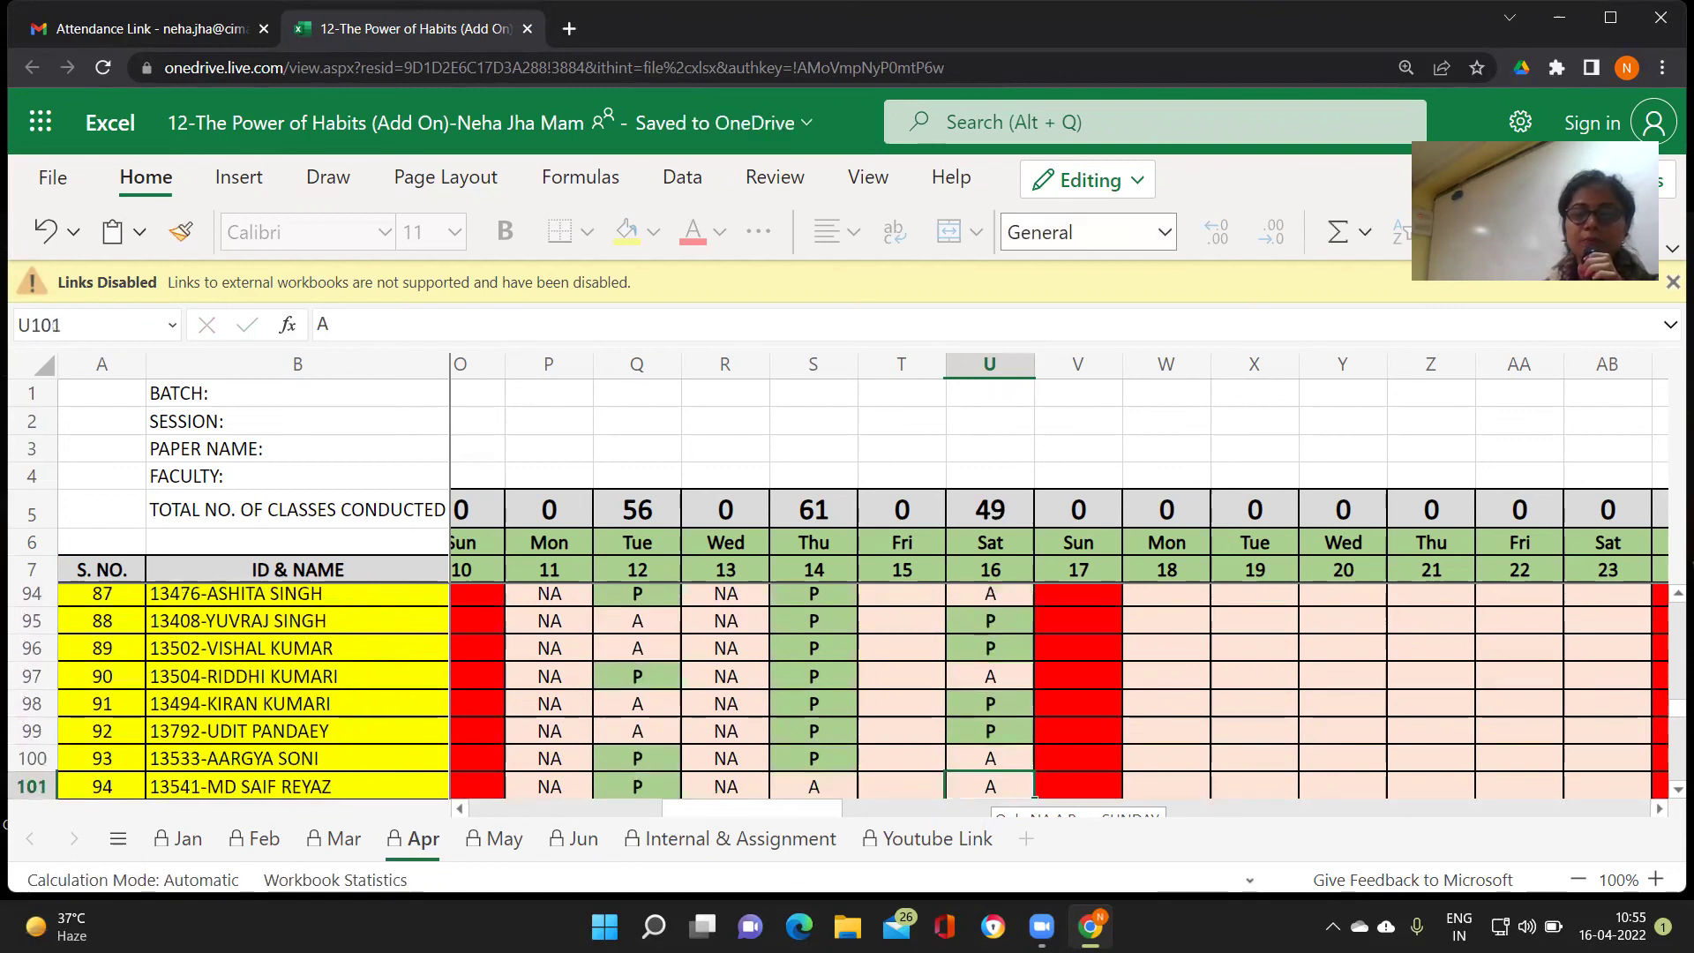
Mark serial numbers 94, 96 and 97 as P for 16 April in cells U101, U103 and U104
type("P")
key("Return")
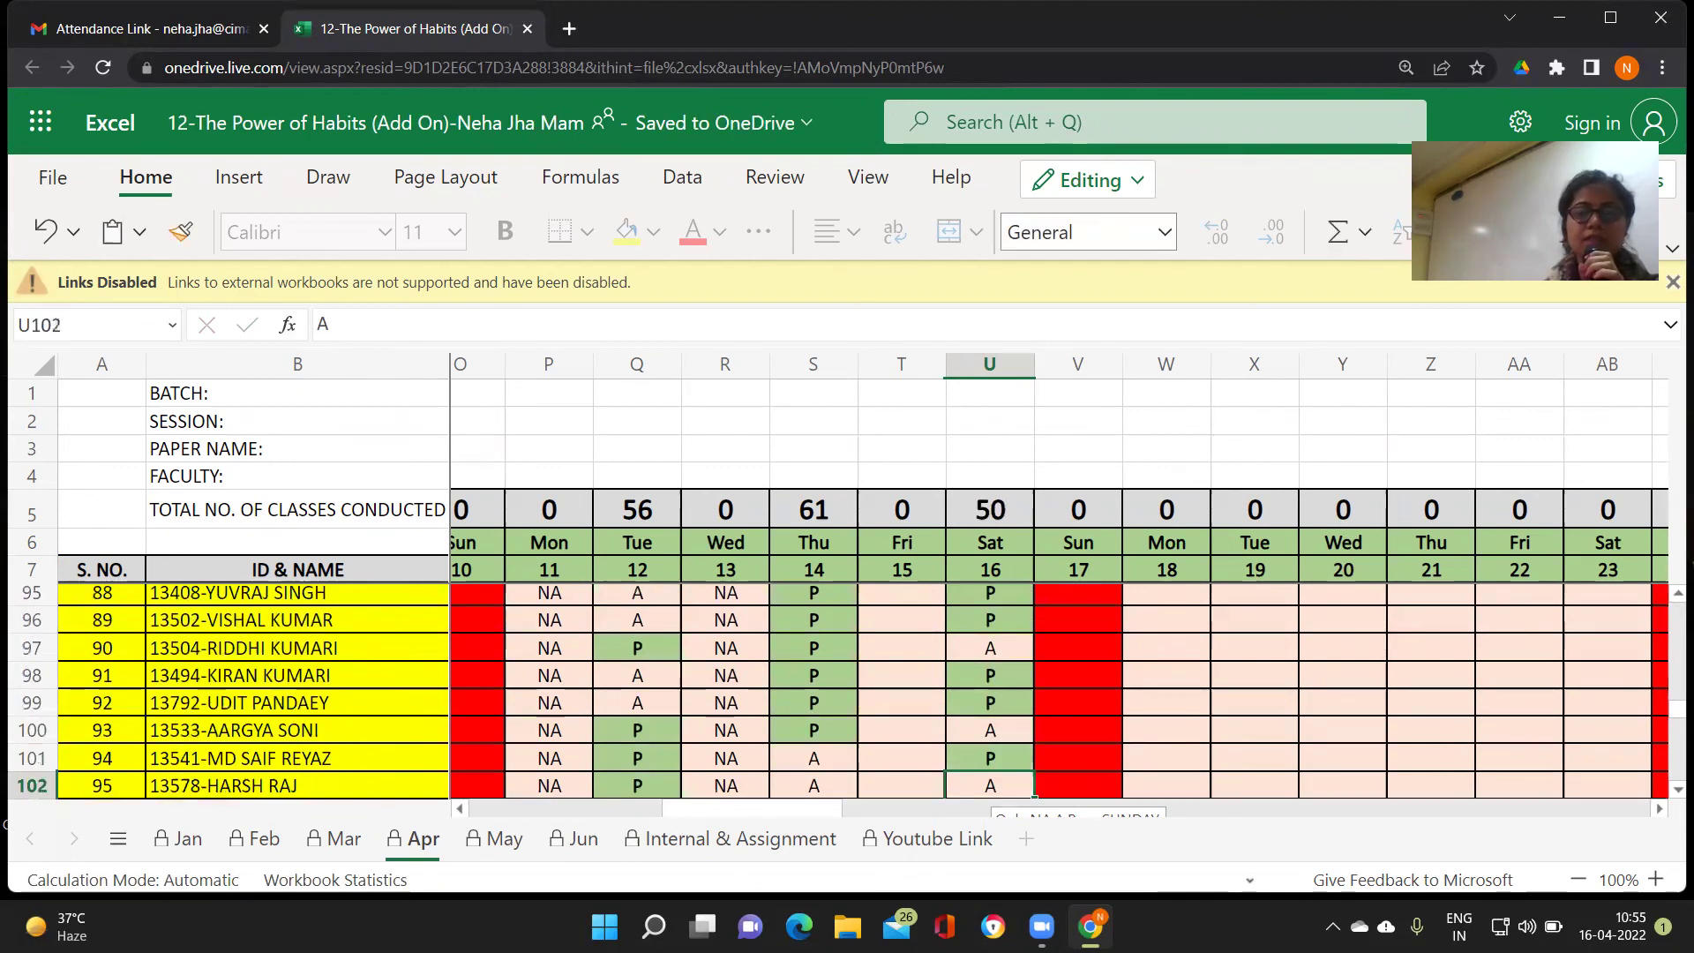
key("Return")
type("P")
key("Return")
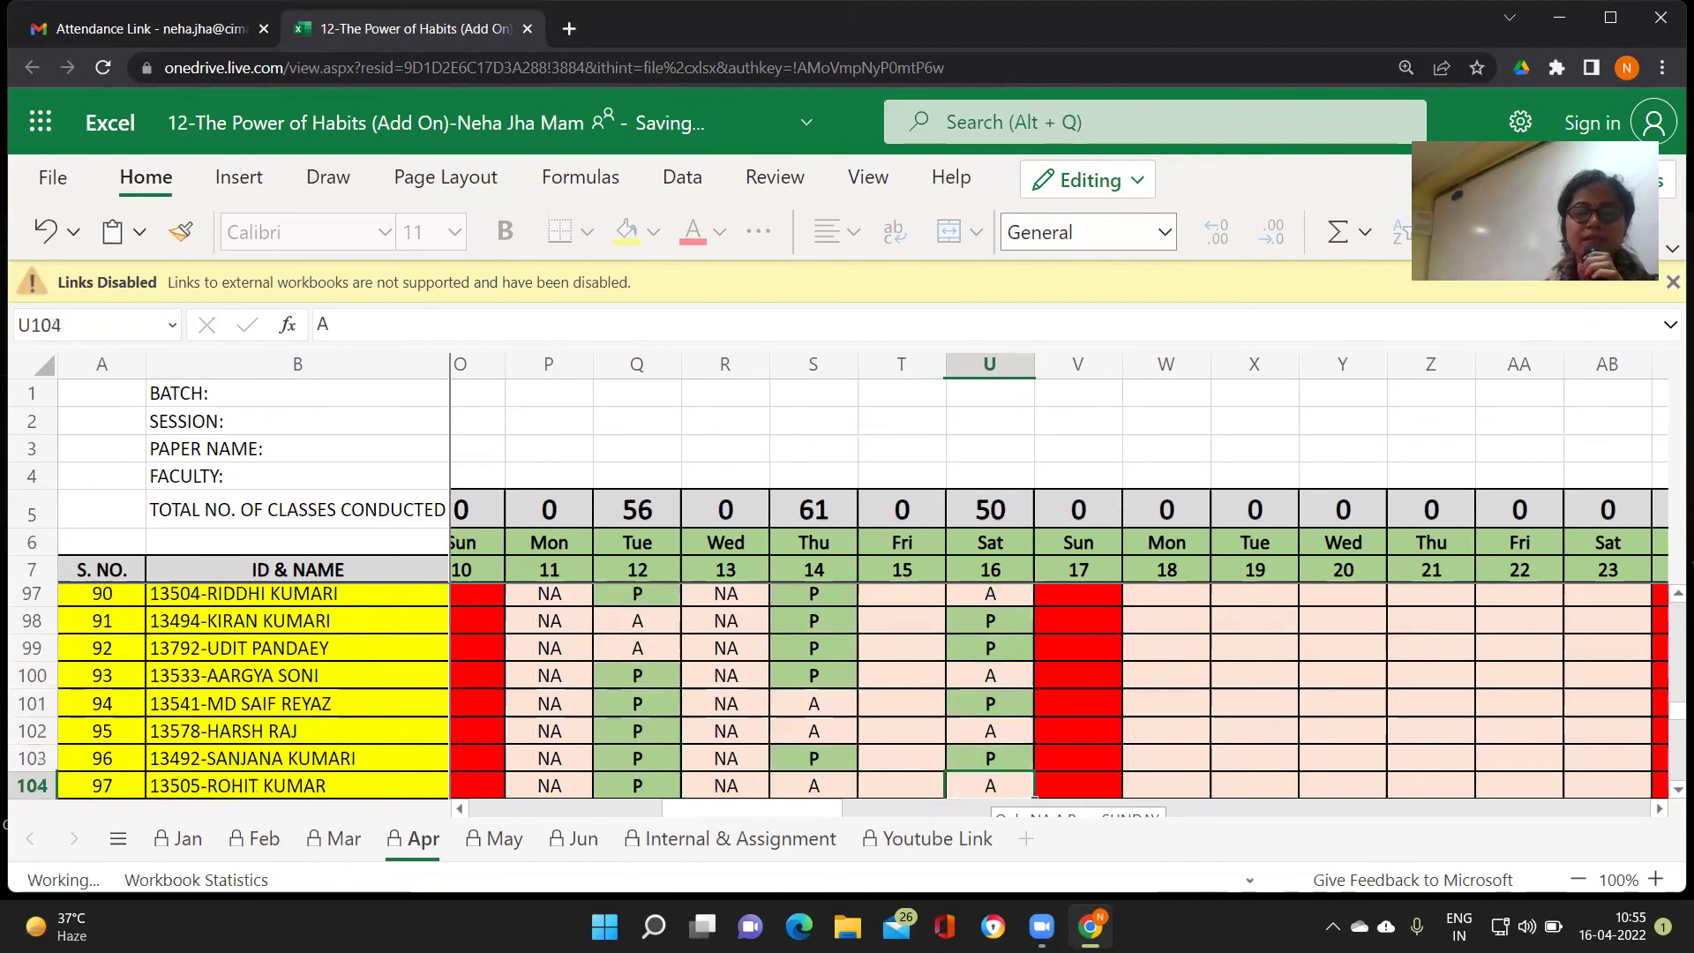
type("P")
key("Return")
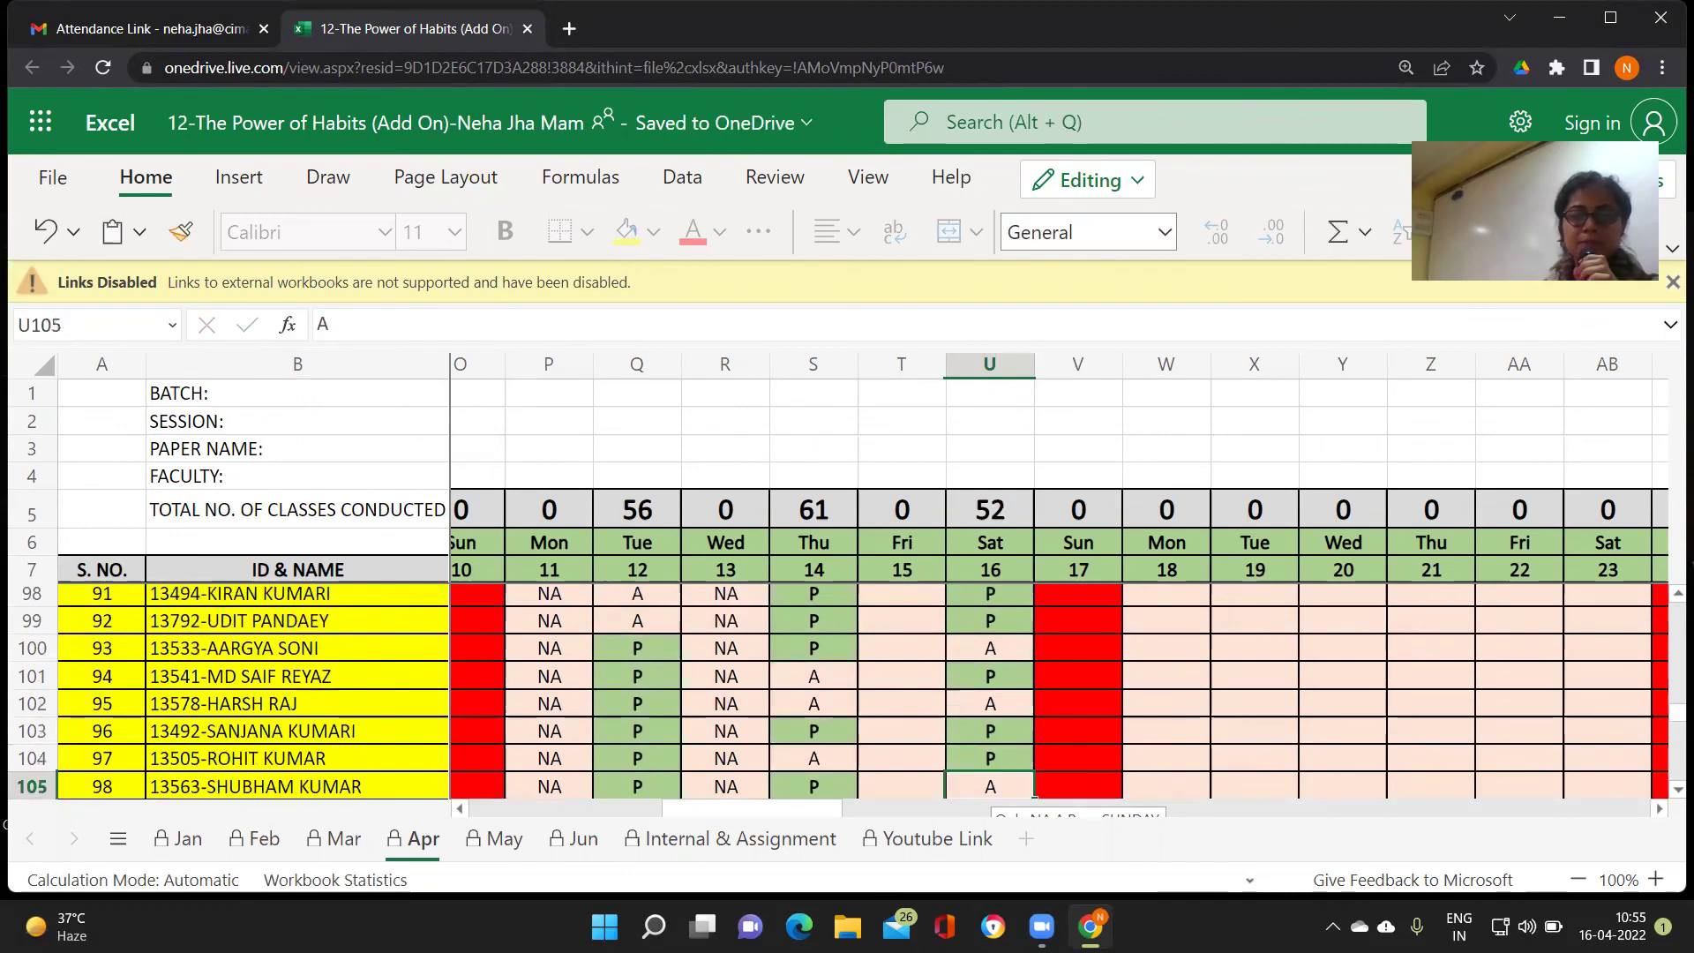
Mark serial numbers 98 to 100 as P for 16 April in cells U105 to U107, skipping serial numbers 101 to 104
type("P")
key("Return")
type("P")
key("Return")
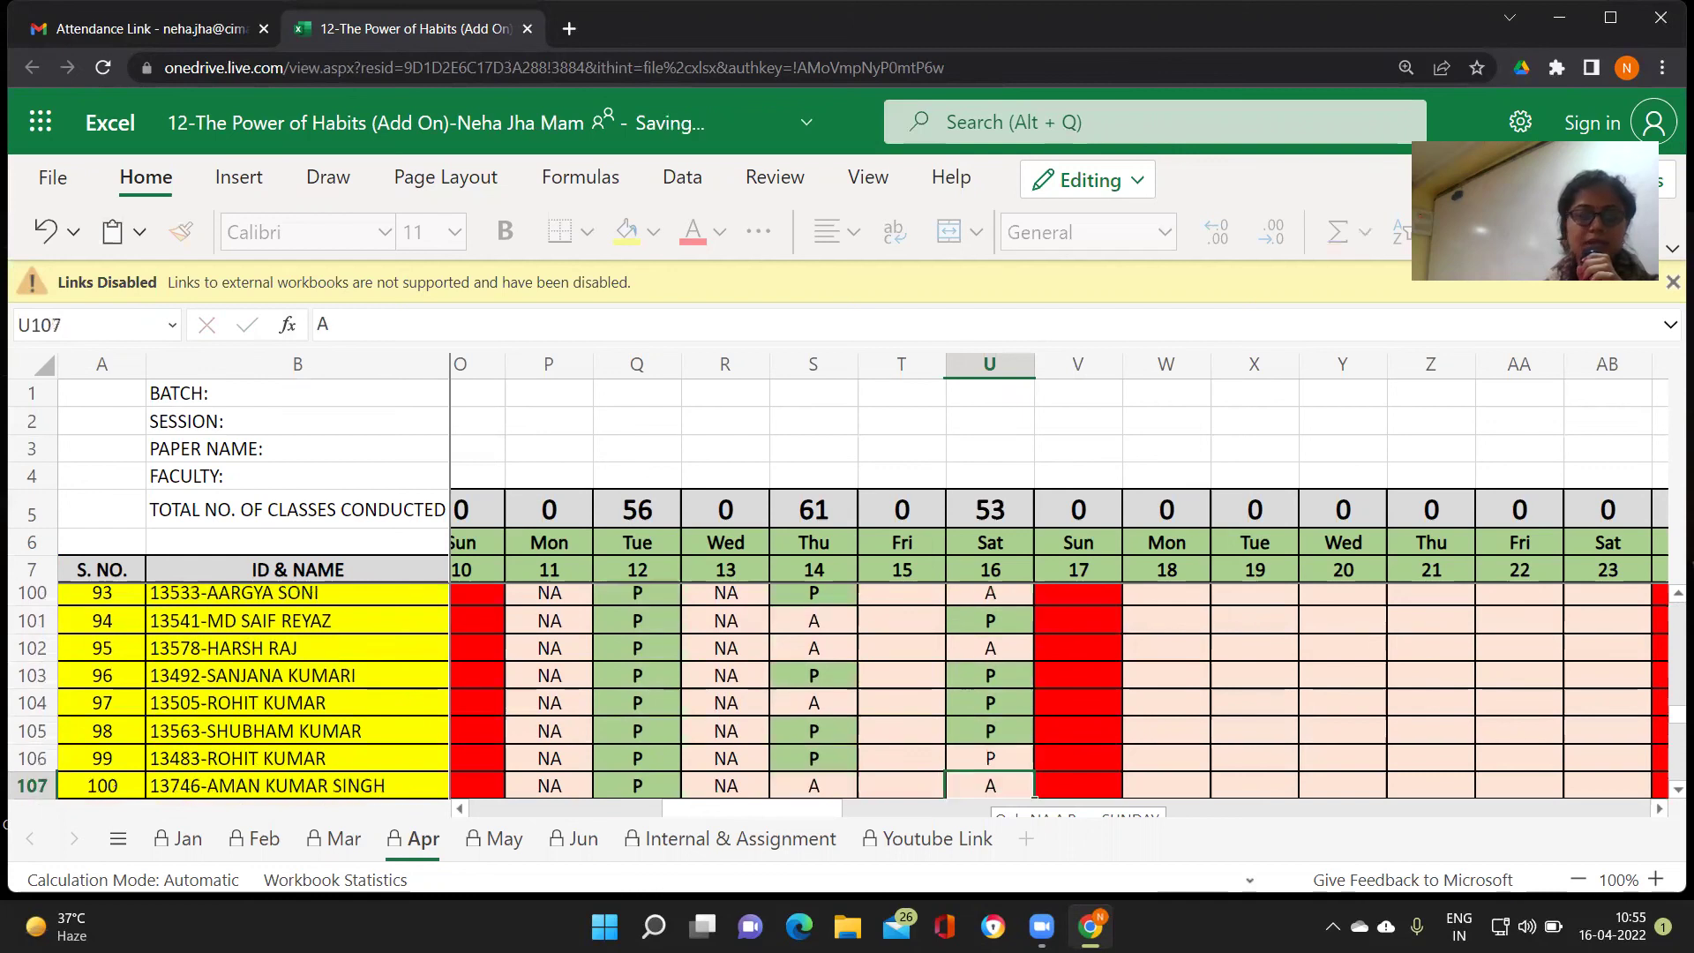
type("P")
key("Return")
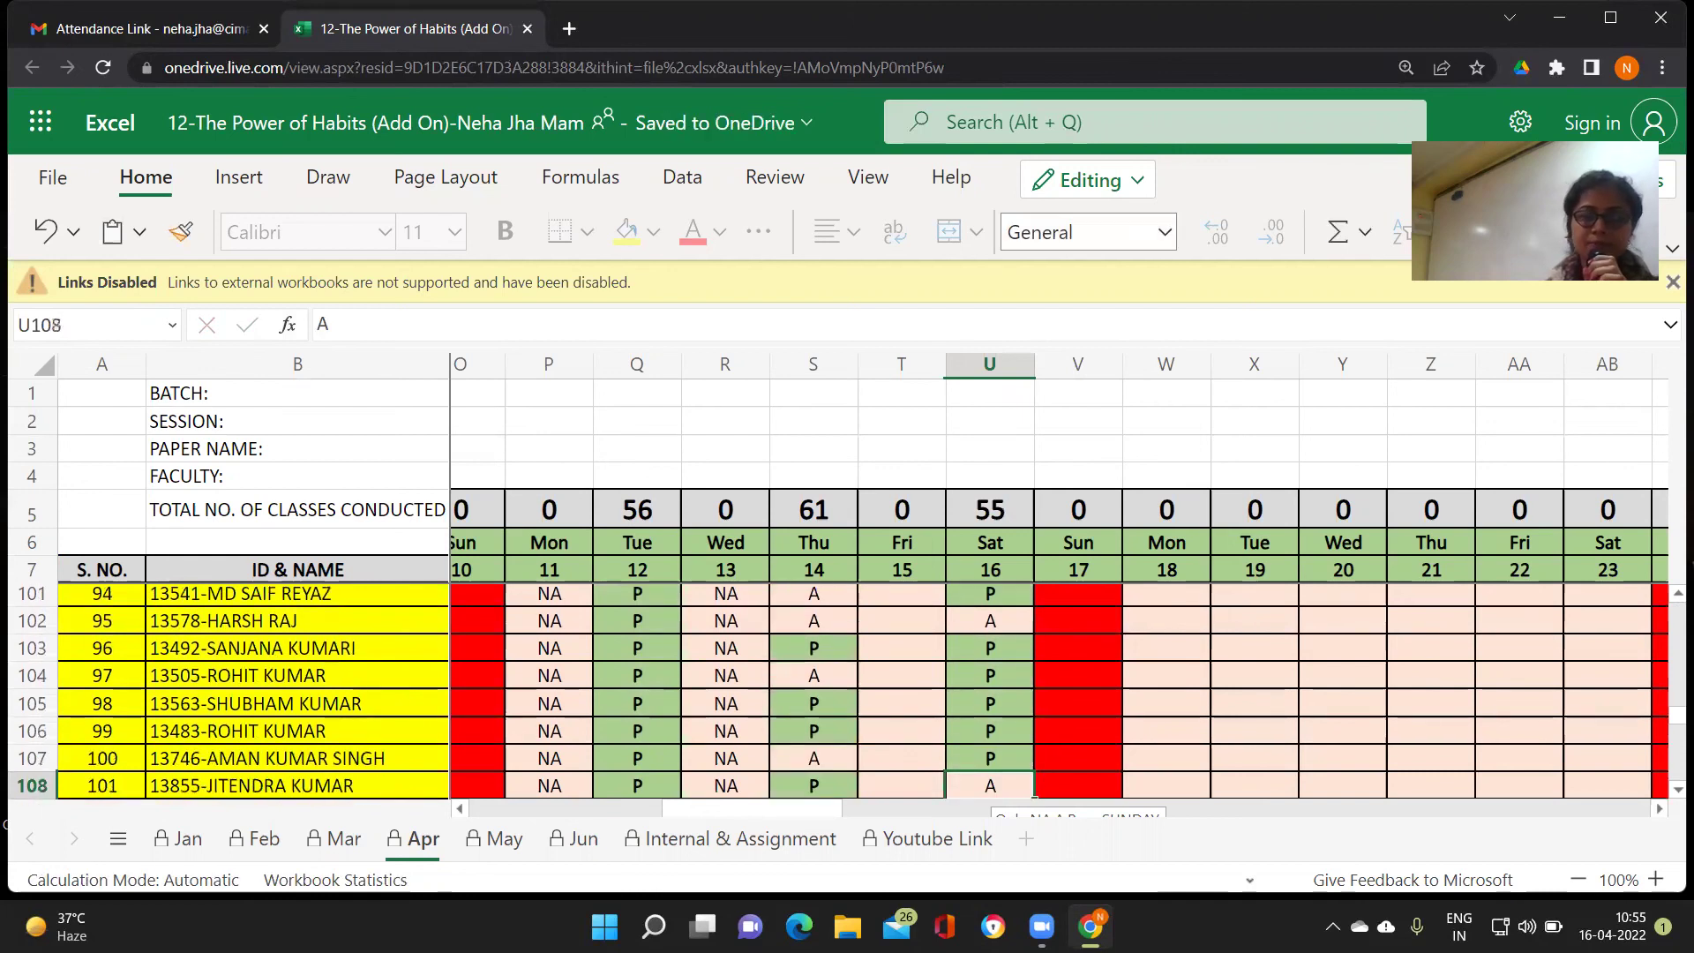
key("Return")
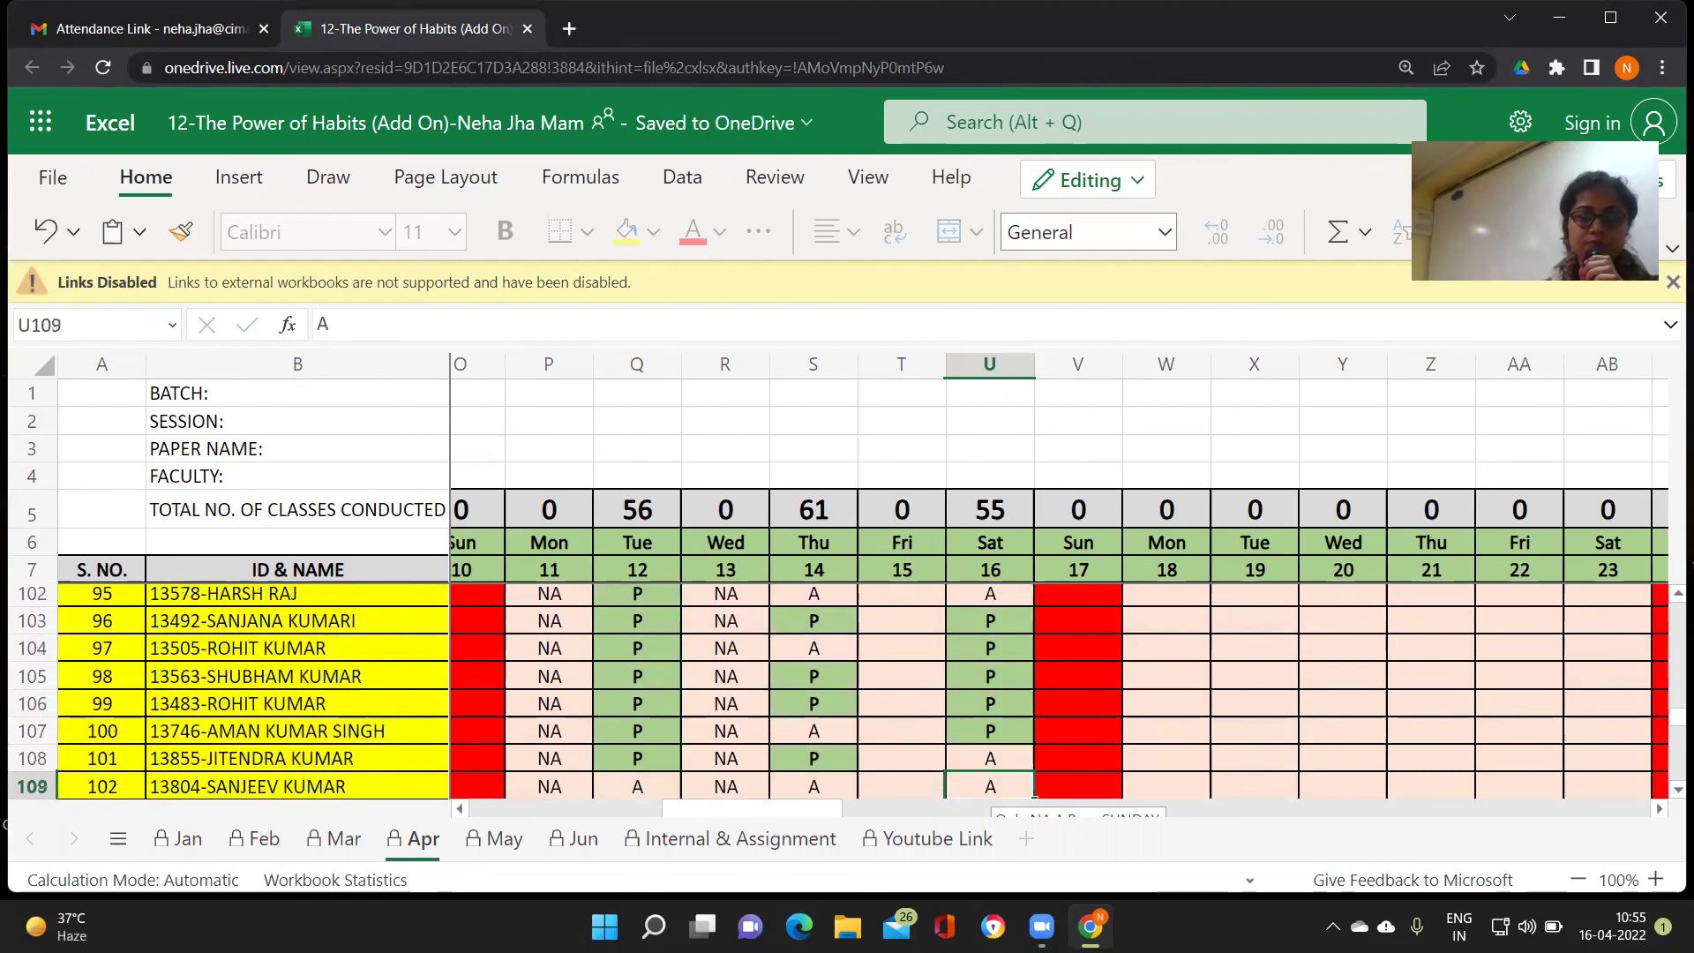
key("Return")
key("Return")
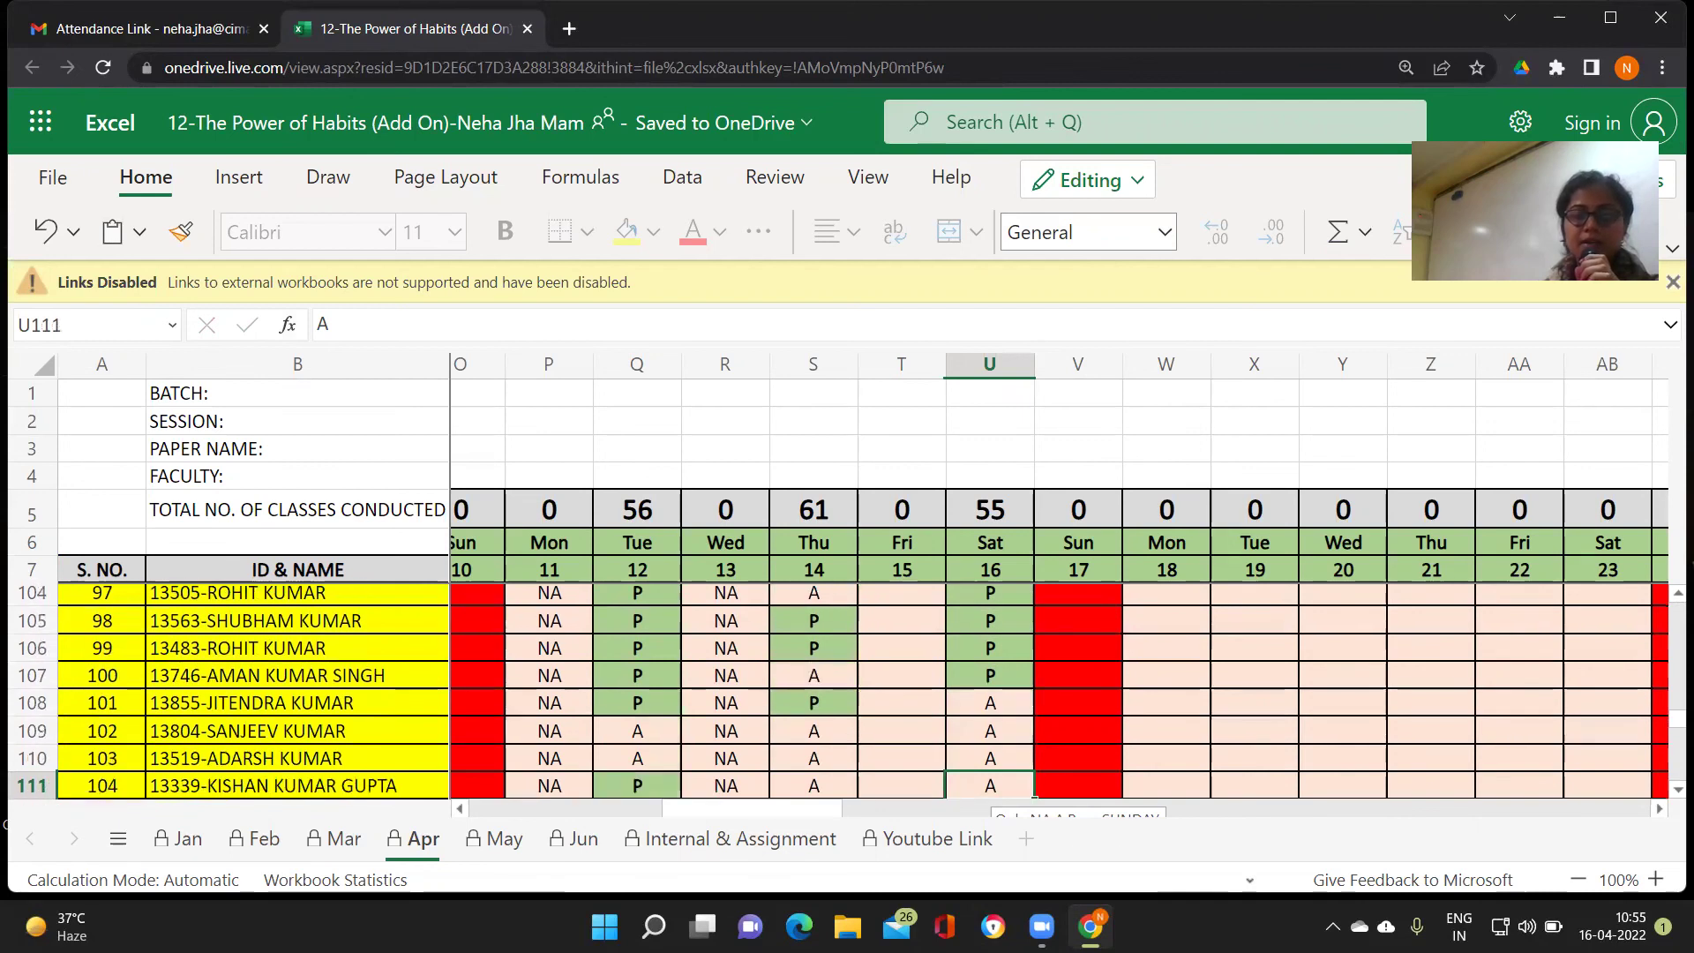
key("Return")
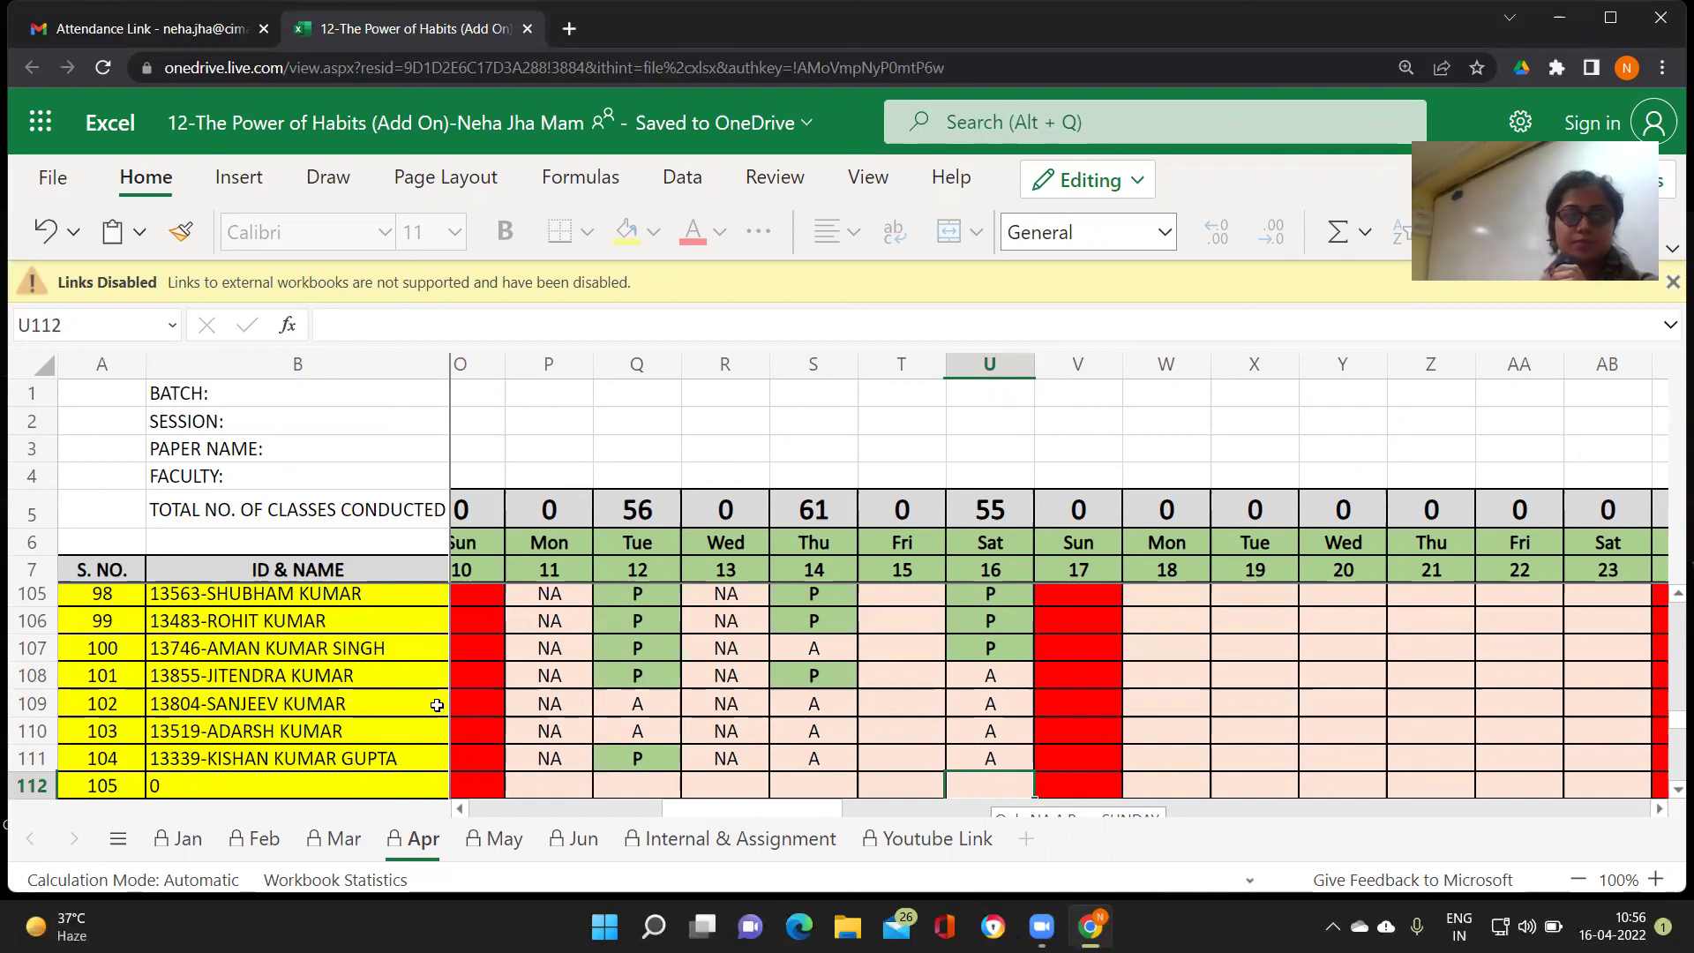
Change the 16 April attendance of serial number 84 to P in cell U91
scroll(437, 706, "up", 1)
scroll(437, 705, "up", 5)
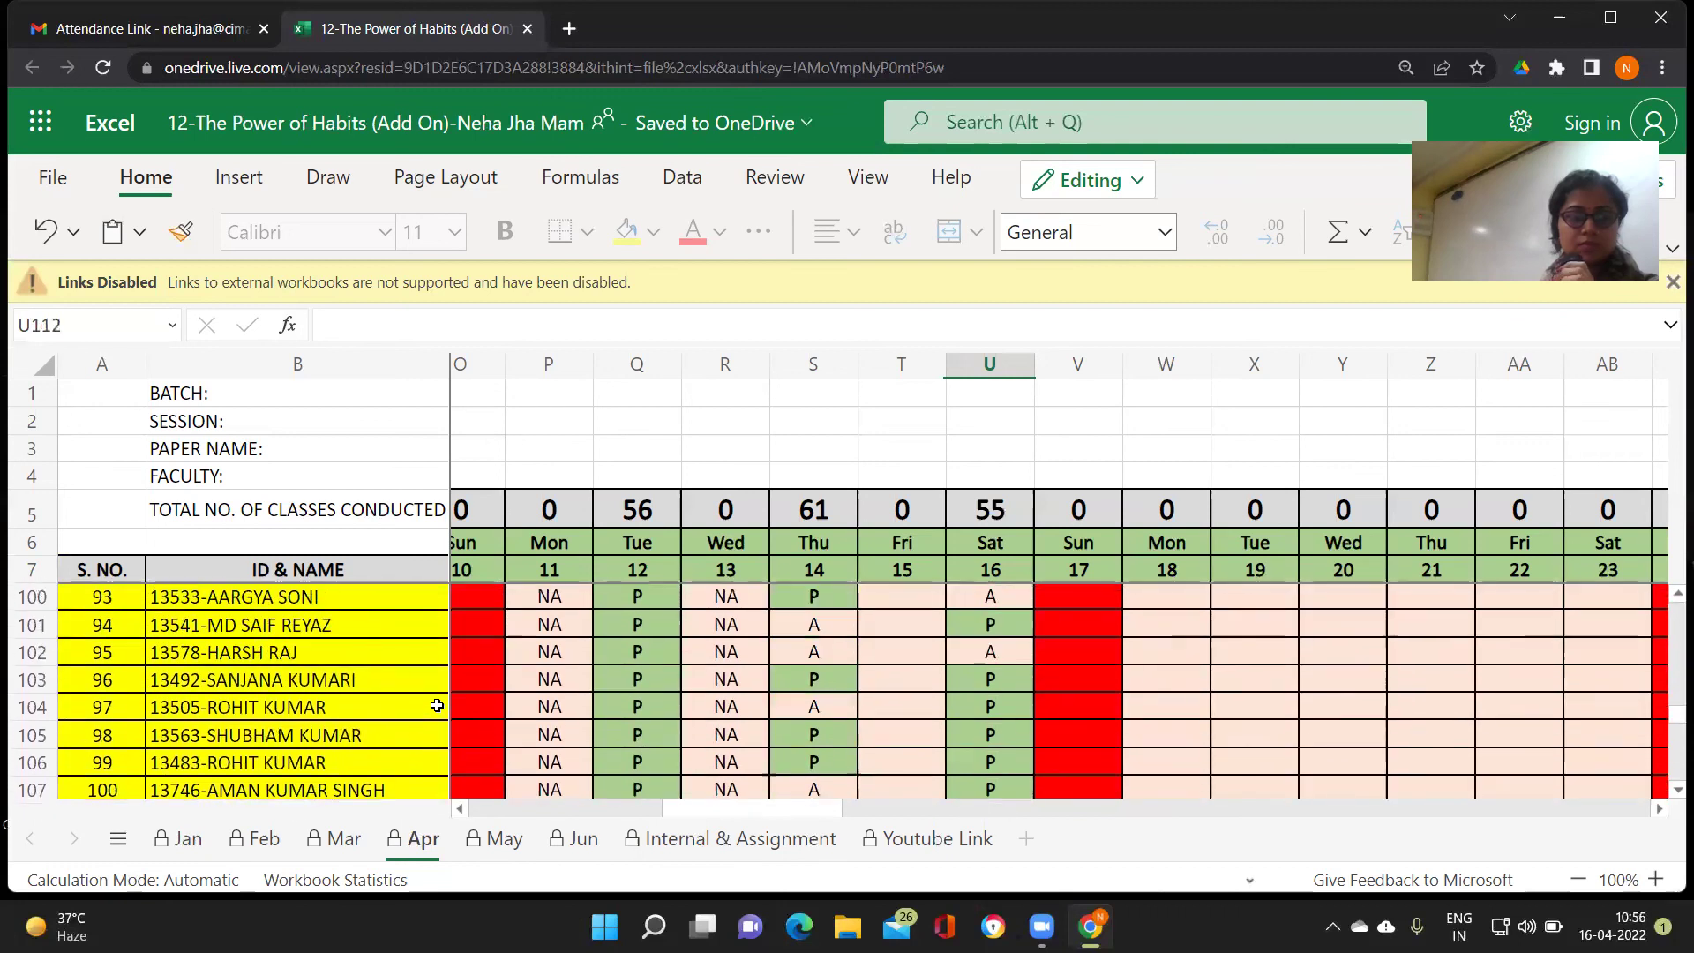
scroll(436, 706, "up", 4)
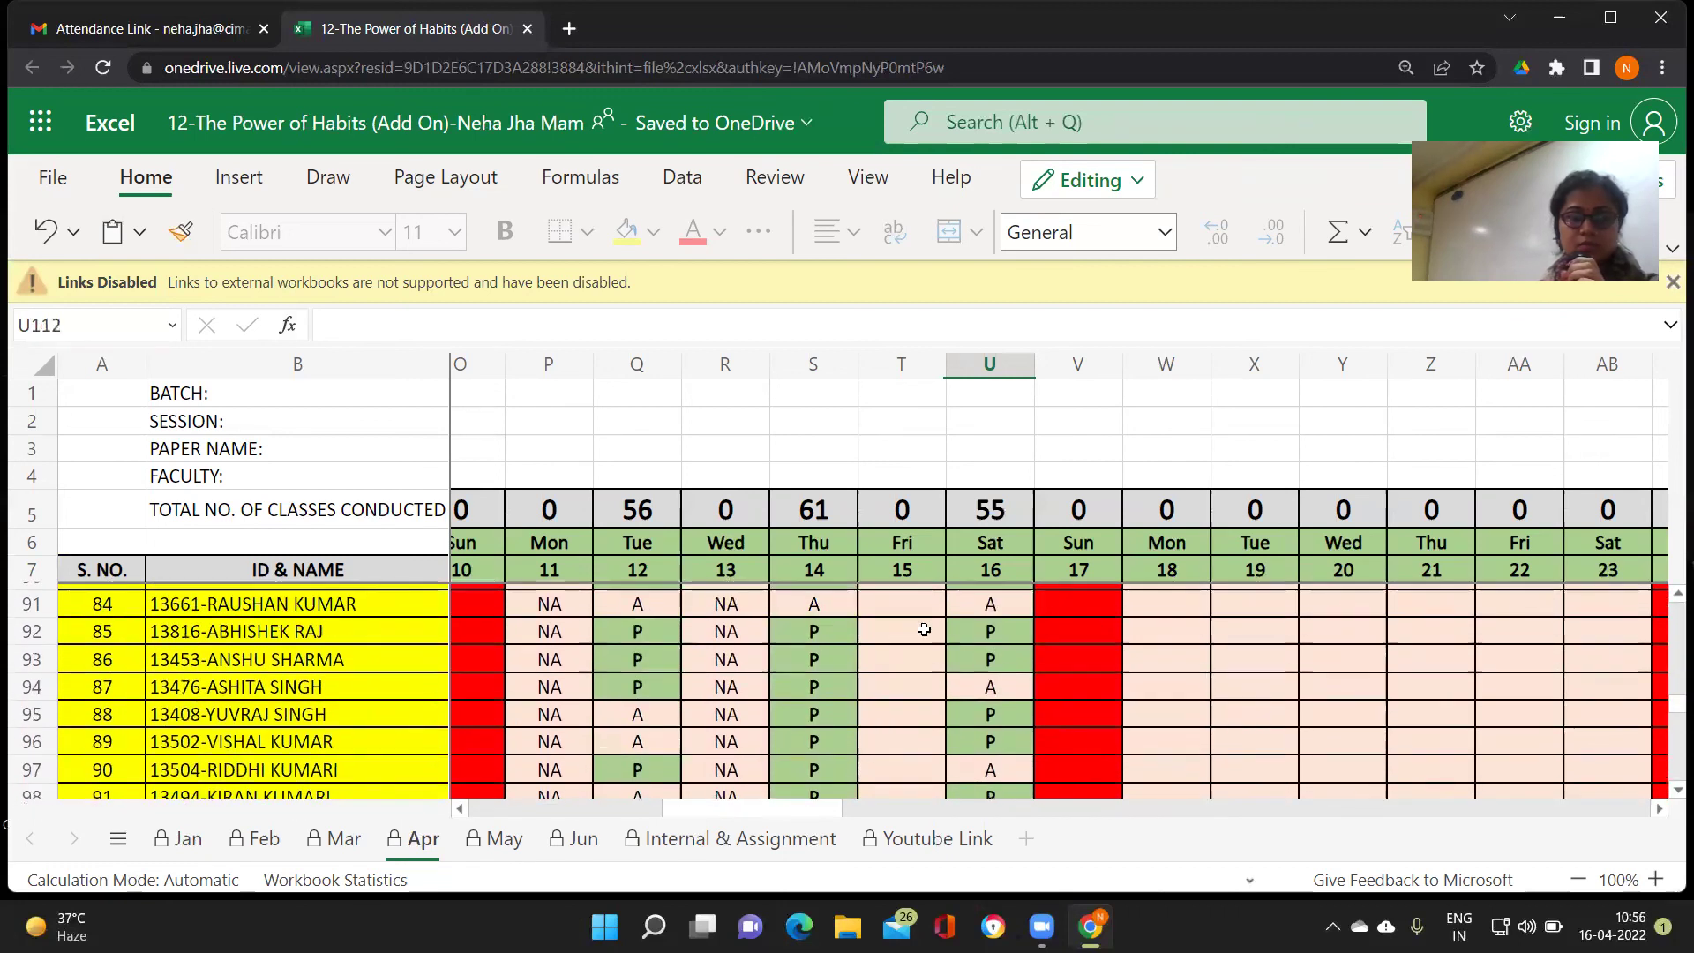
left_click(1003, 603)
type("P")
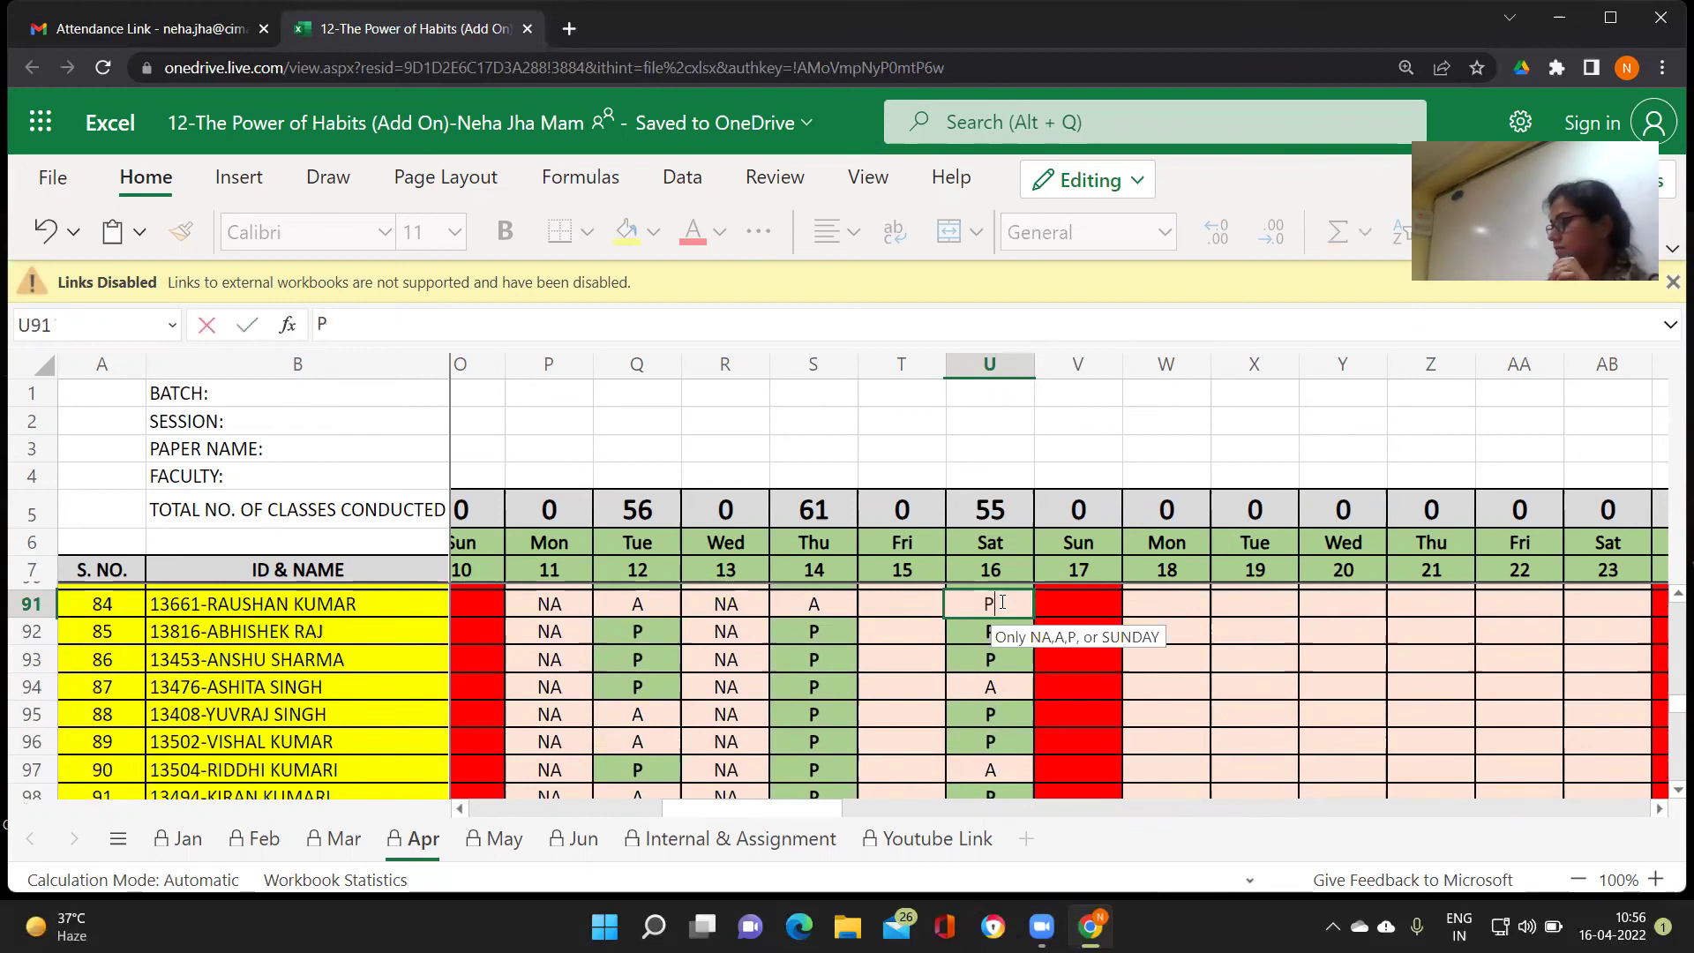